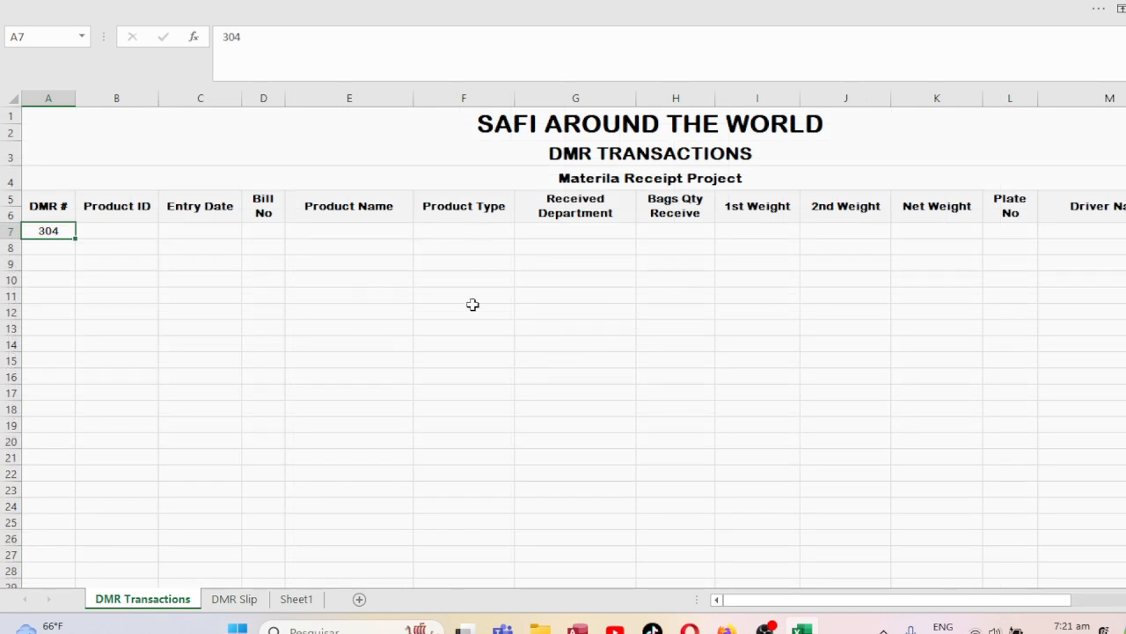
# Delete the sample DMR number 304 from A7, leaving the DMR Transactions rows empty.
pyautogui.press('Delete')
pyautogui.press('Down')
pyautogui.press('Up')
pyautogui.press('Up')
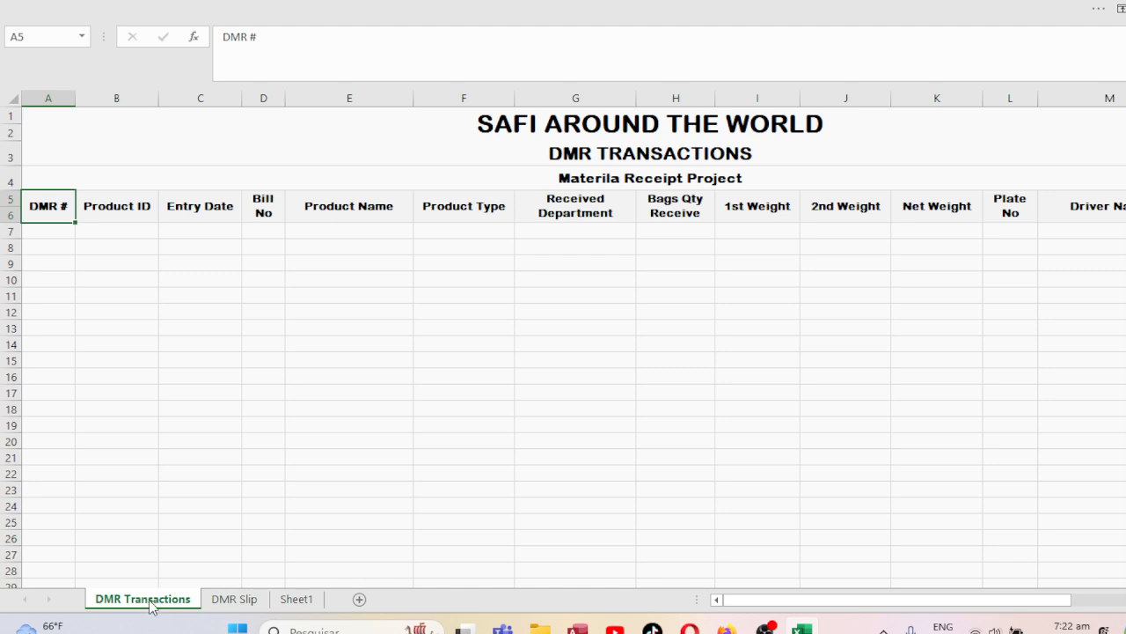
pyautogui.click(234, 601)
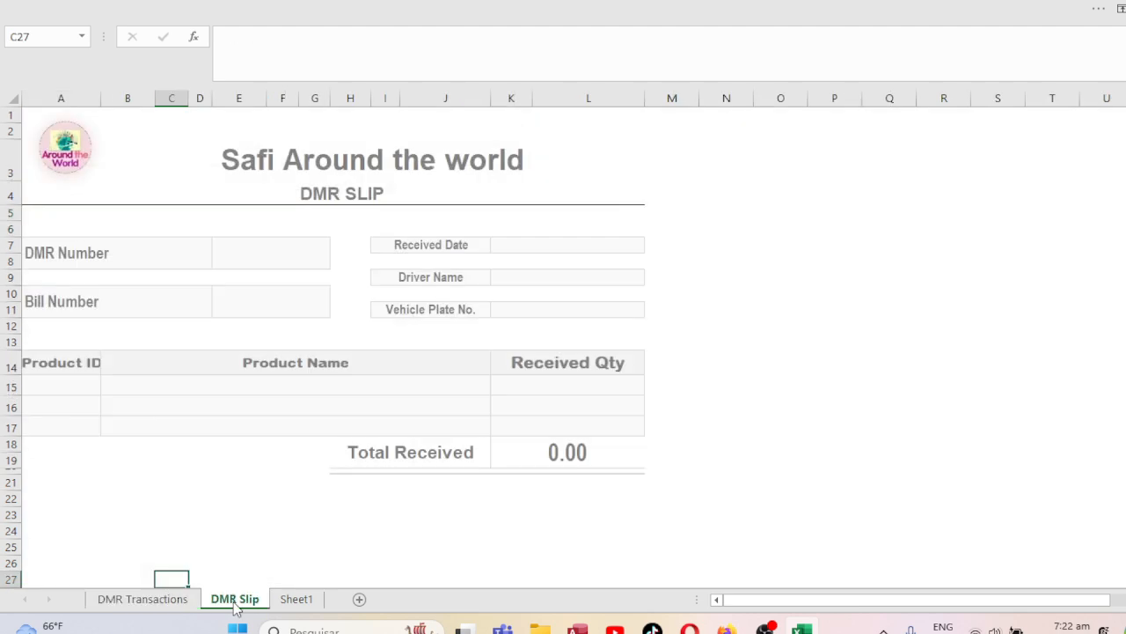
pyautogui.click(173, 607)
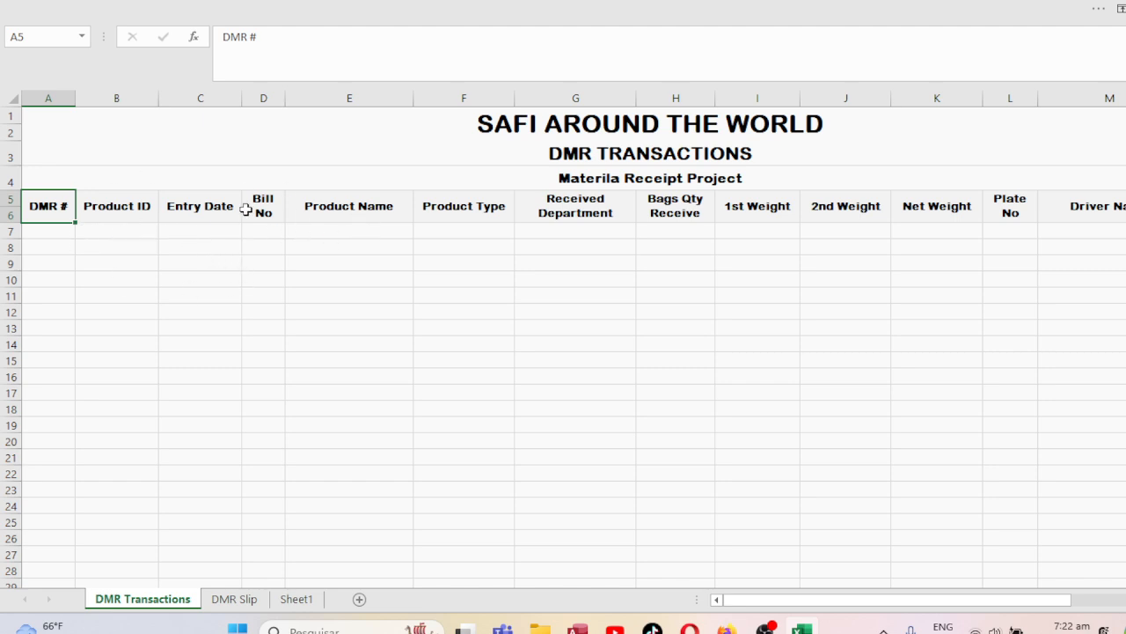
# Enter DMR # 1002, product ID 4395, today's date and bill number 1003 in row 7.
pyautogui.click(55, 229)
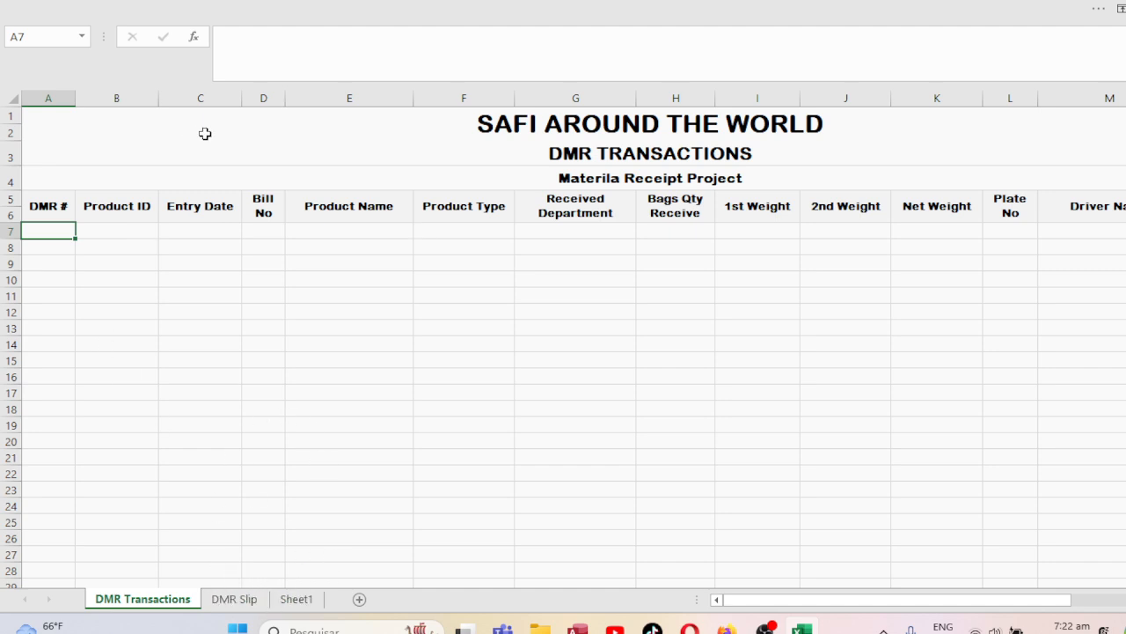
pyautogui.write('1002')
pyautogui.press('Tab')
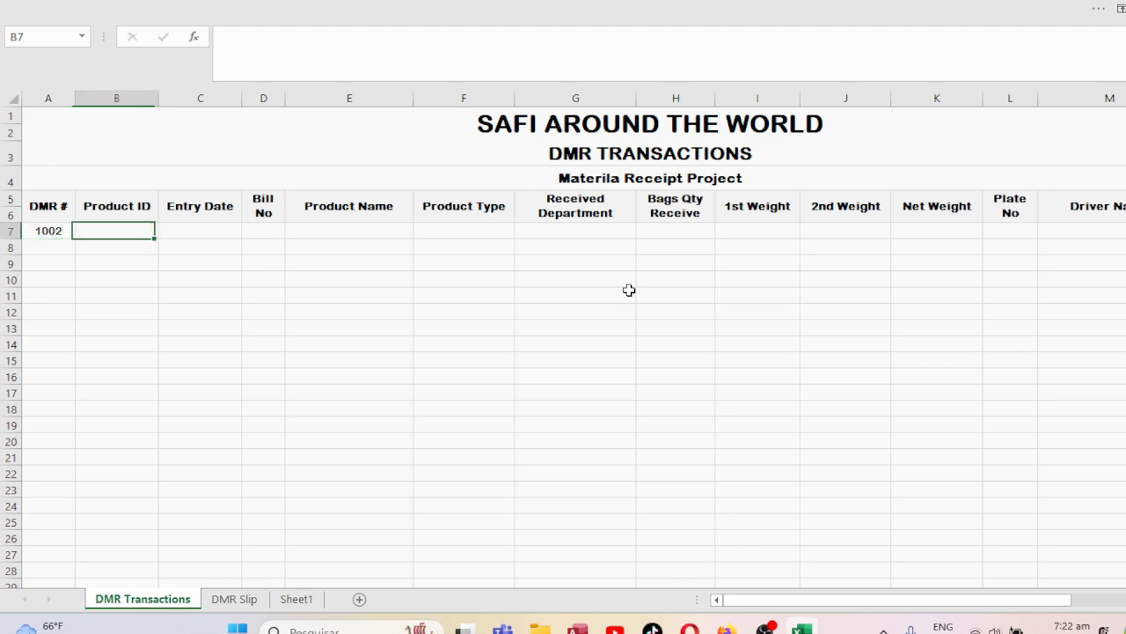
pyautogui.write('1002')
pyautogui.press('Tab')
pyautogui.press('Left')
pyautogui.press('Left')
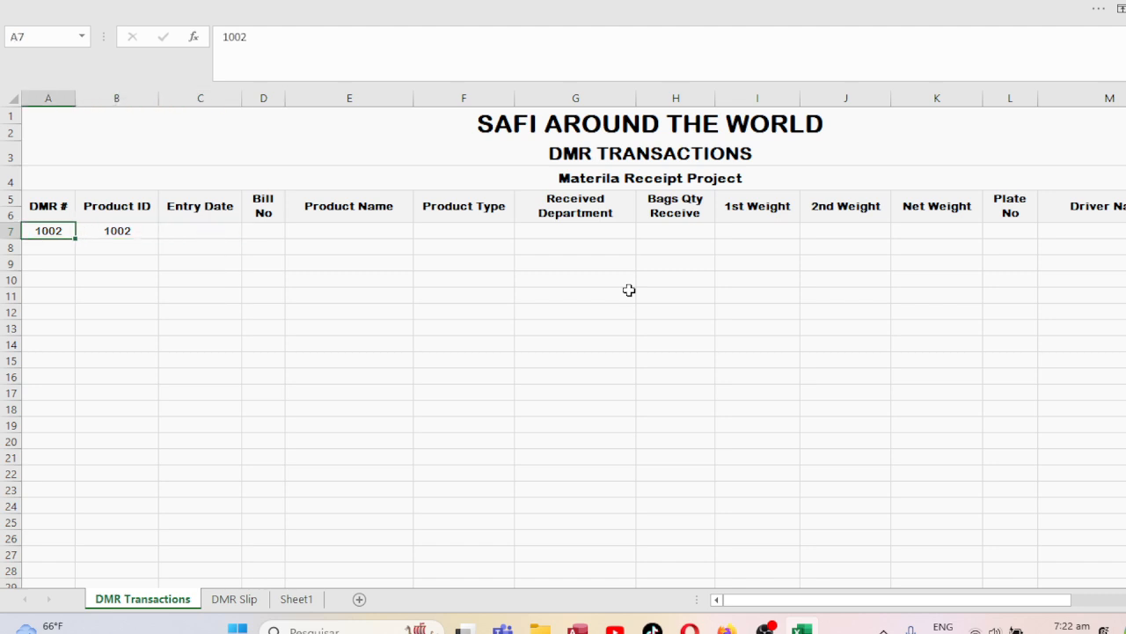
pyautogui.press('Right')
pyautogui.write('4395')
pyautogui.press('Tab')
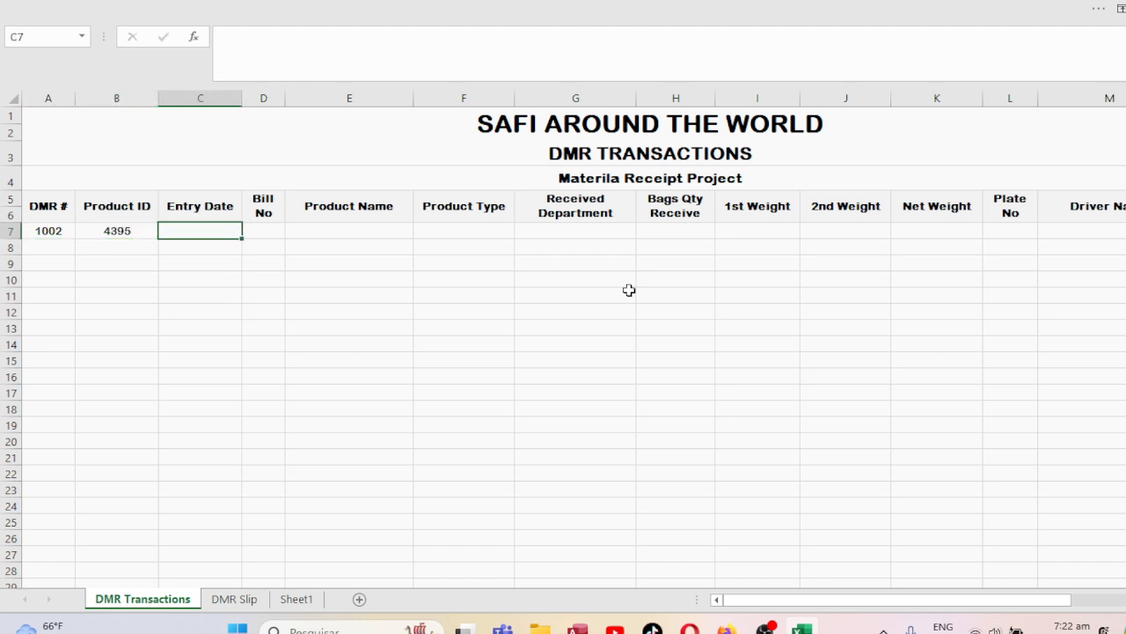
pyautogui.hotkey('ctrl', ';')
pyautogui.press('Tab')
pyautogui.write('1003')
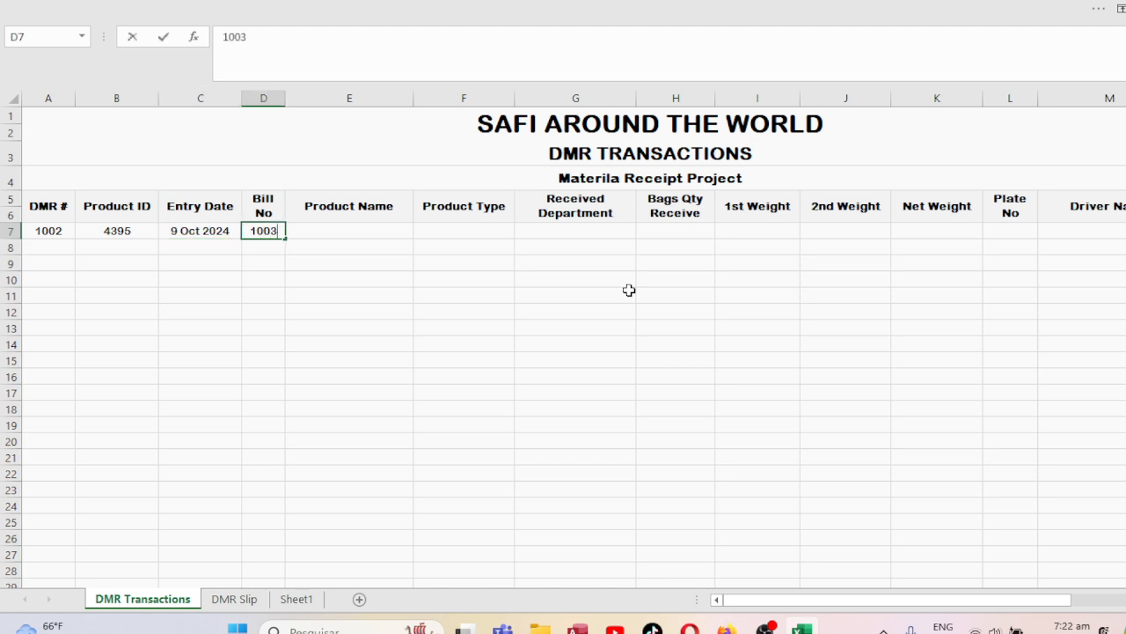
pyautogui.press('Tab')
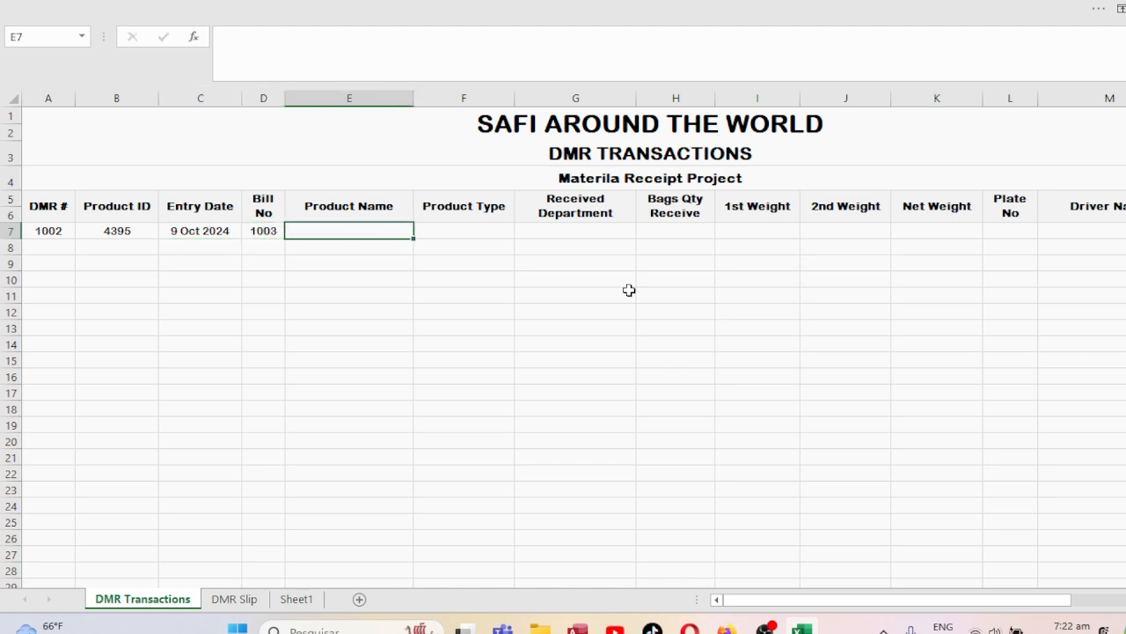
# Fill in product name PRODUCT 1, type CEMENT, department PRODUCTION and 300 bags.
pyautogui.write('Pr')
pyautogui.press('BackSpace')
pyautogui.write('ODUCT')
pyautogui.press('BackSpace')
pyautogui.press('BackSpace')
pyautogui.press('BackSpace')
pyautogui.press('BackSpace')
pyautogui.press('BackSpace')
pyautogui.press('BackSpace')
pyautogui.press('BackSpace')
pyautogui.write('RODUCT ')
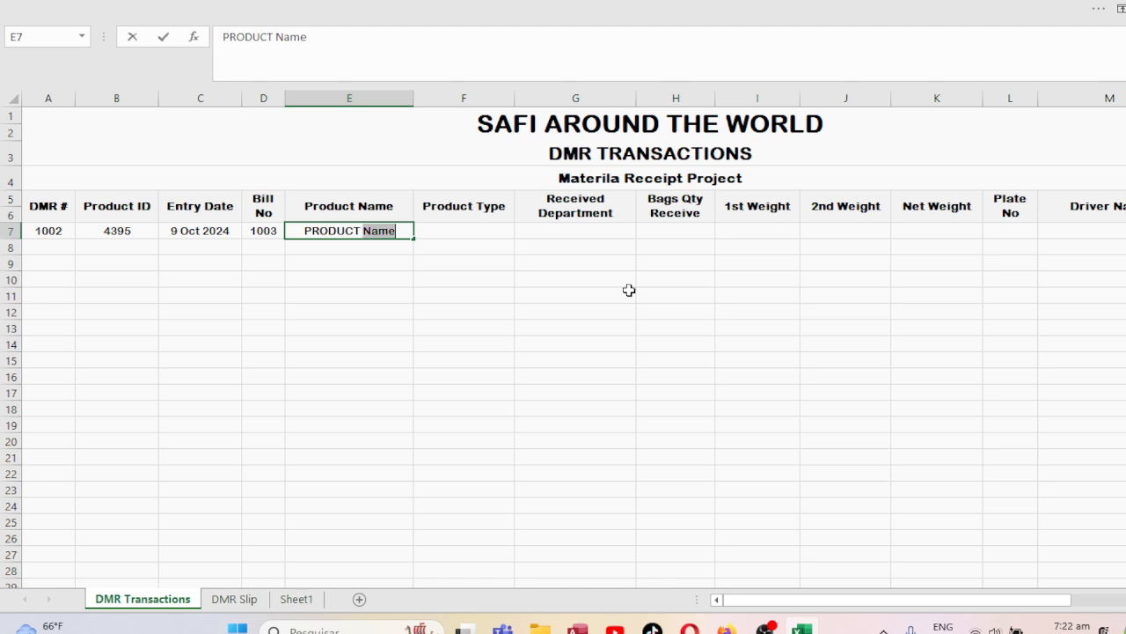
pyautogui.write('1')
pyautogui.press('Tab')
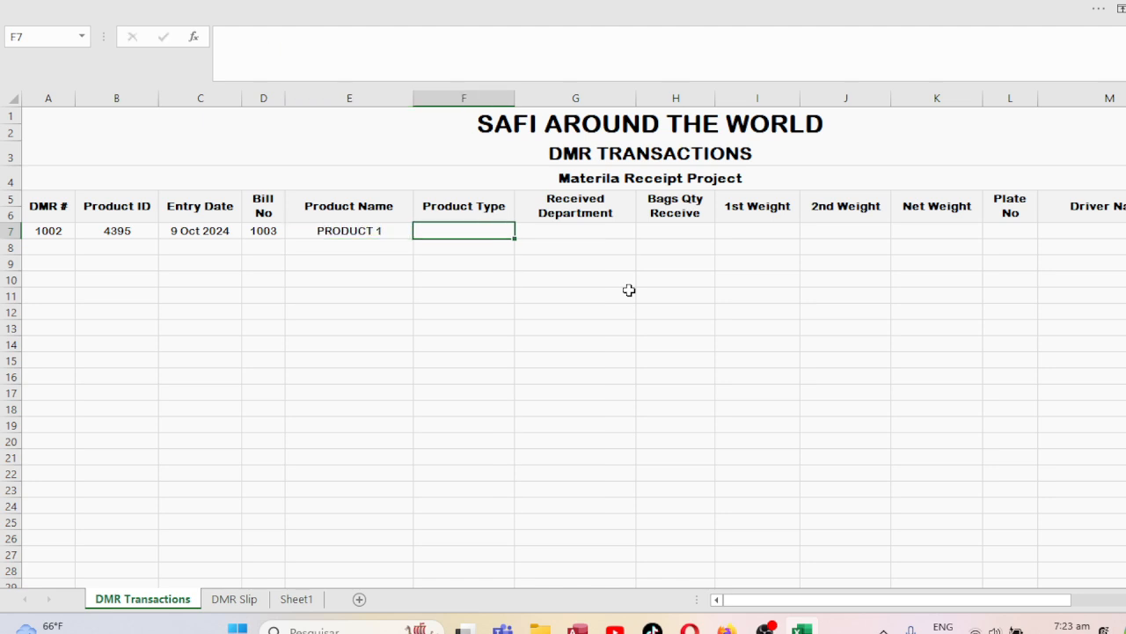
pyautogui.write('CEMENT')
pyautogui.press('Tab')
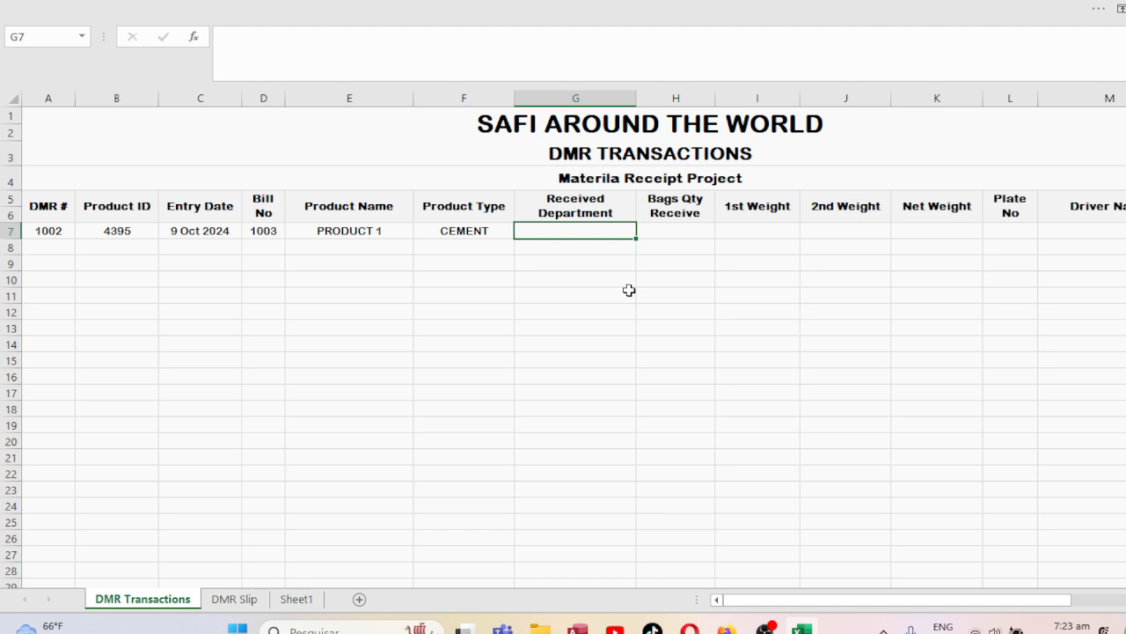
pyautogui.write('PRODUCTION')
pyautogui.press('Tab')
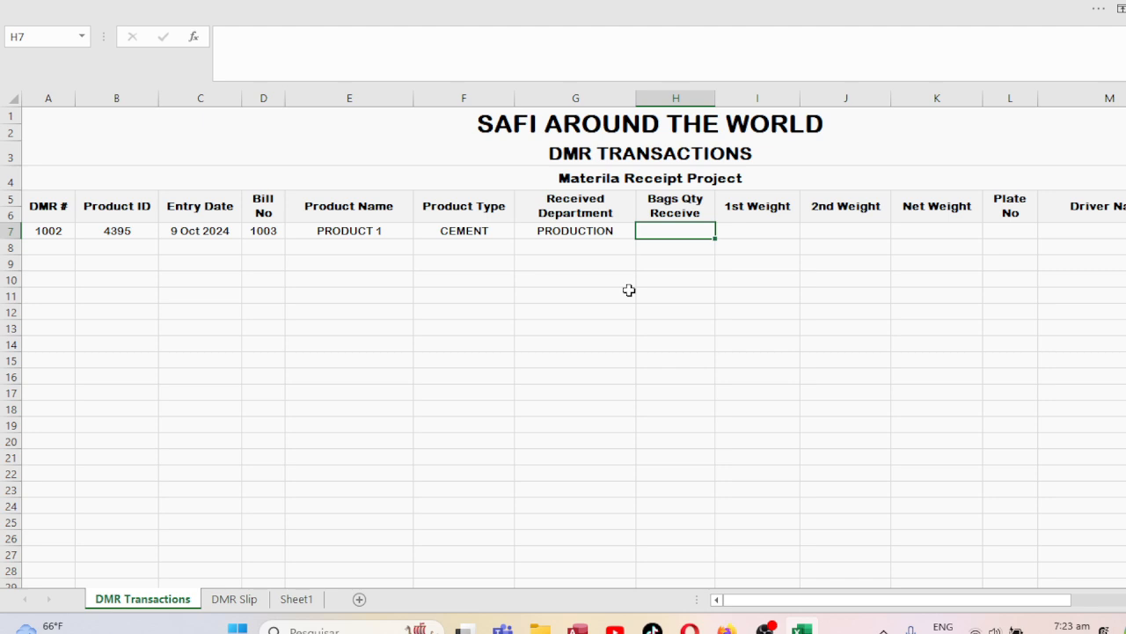
pyautogui.write('300')
pyautogui.press('Tab')
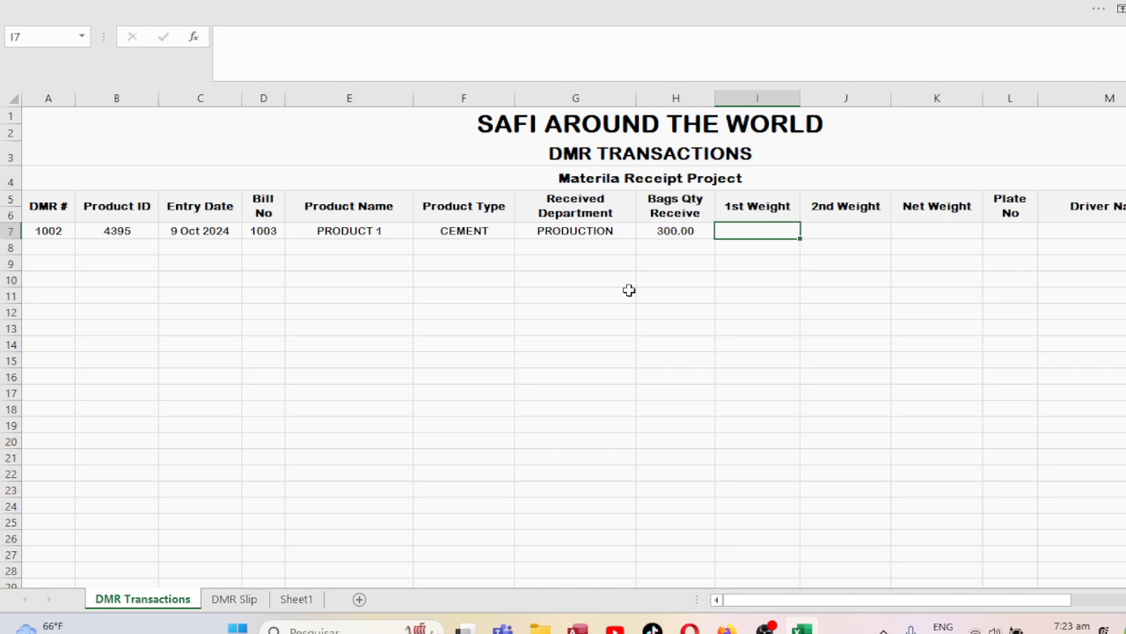
# Enter 1st Weight 12900 and 2nd Weight 16700 for the transaction.
pyautogui.press('Tab')
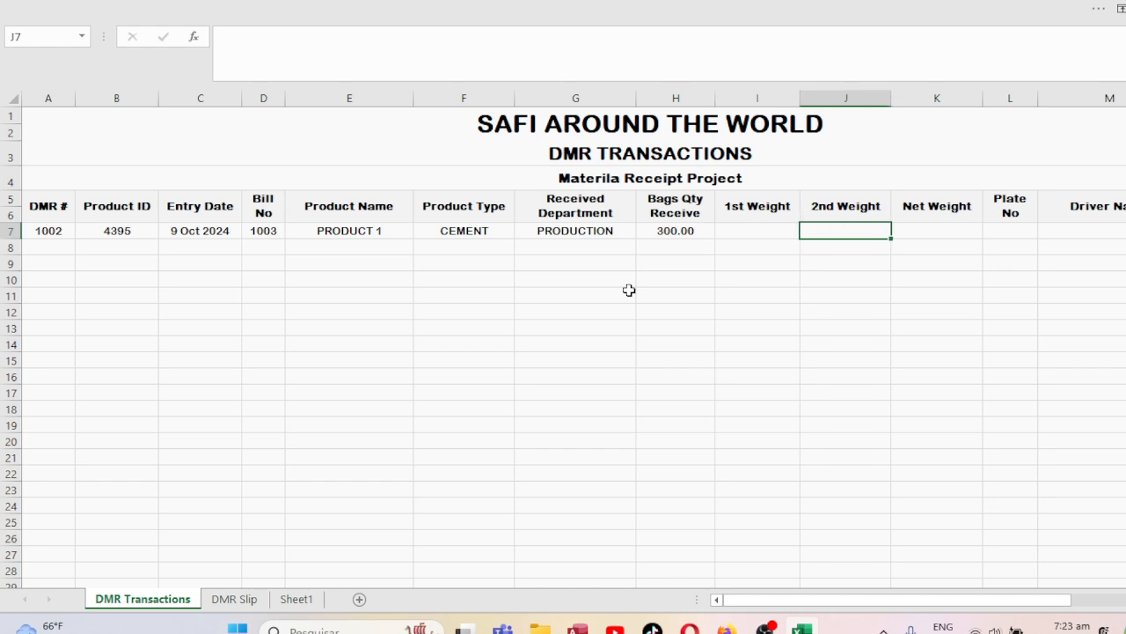
pyautogui.hotkey('shift', 'Tab')
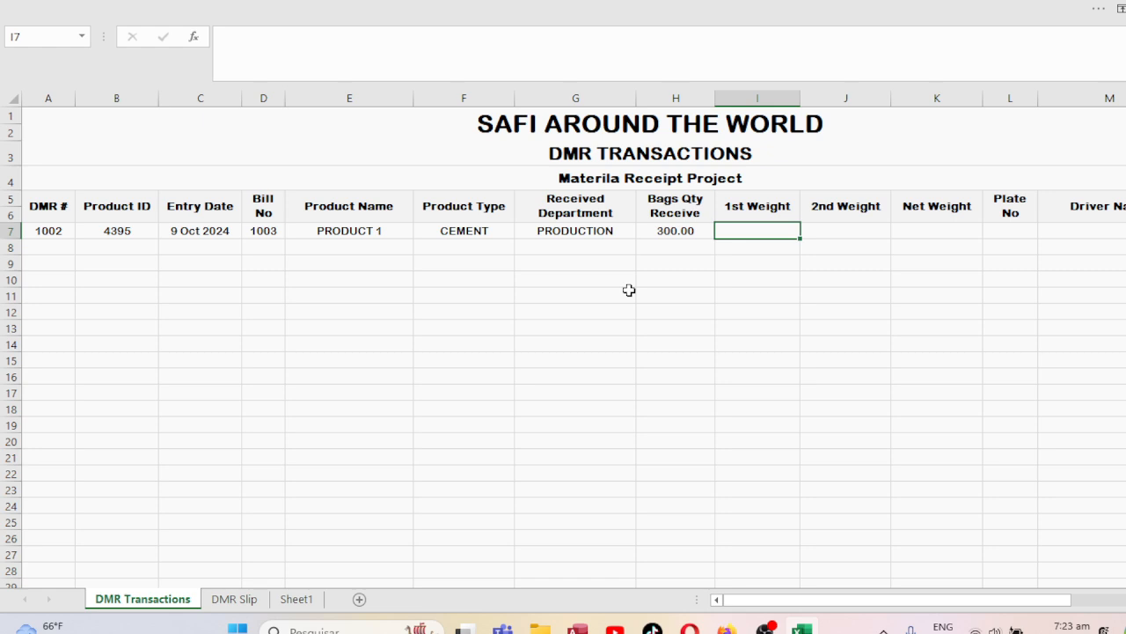
pyautogui.hotkey('shift', 'Tab')
pyautogui.hotkey('shift', 'Tab')
pyautogui.hotkey('shift', 'Tab')
pyautogui.hotkey('shift', 'Tab')
pyautogui.hotkey('shift', 'Tab')
pyautogui.hotkey('shift', 'Tab')
pyautogui.hotkey('shift', 'Tab')
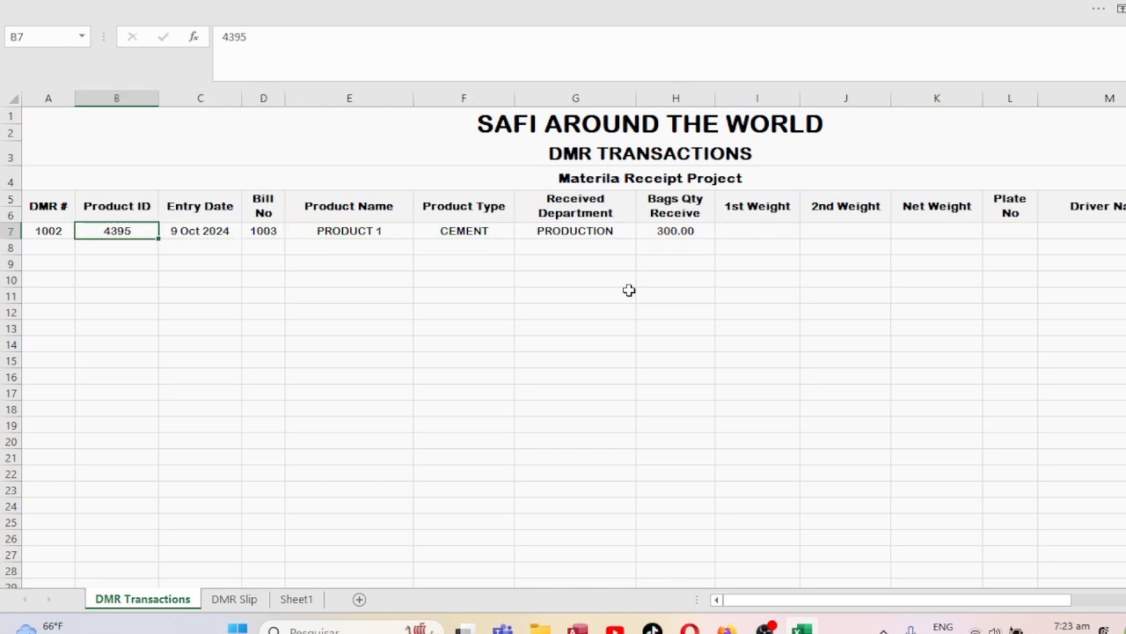
pyautogui.press('Tab')
pyautogui.press('Tab')
pyautogui.press('Tab')
pyautogui.press('Tab')
pyautogui.press('Tab')
pyautogui.press('Tab')
pyautogui.press('Tab')
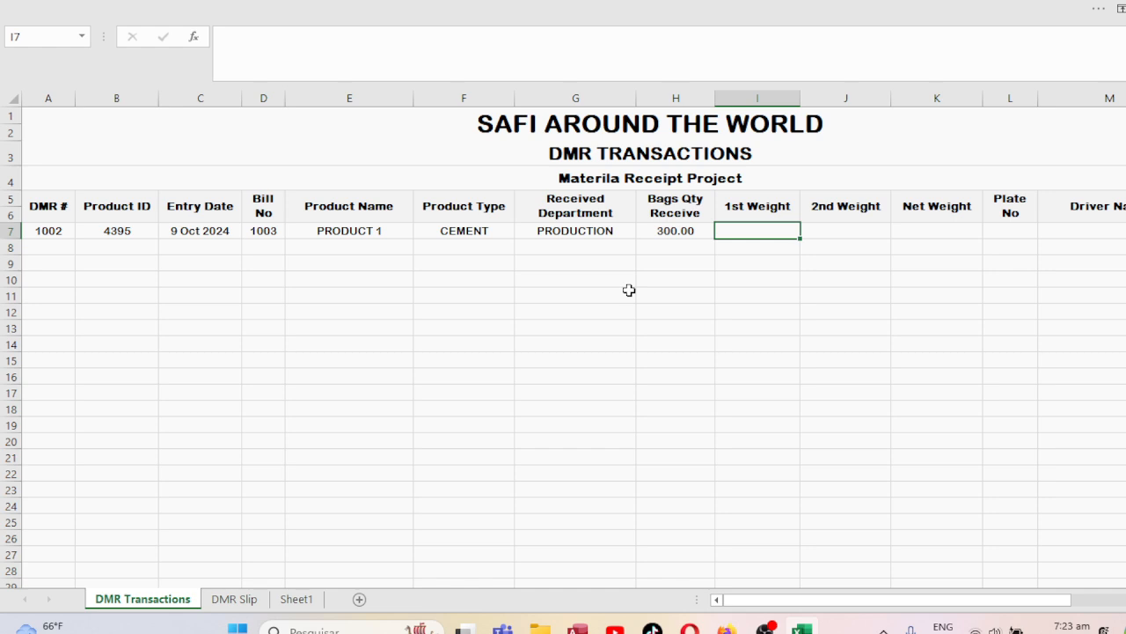
pyautogui.press('Tab')
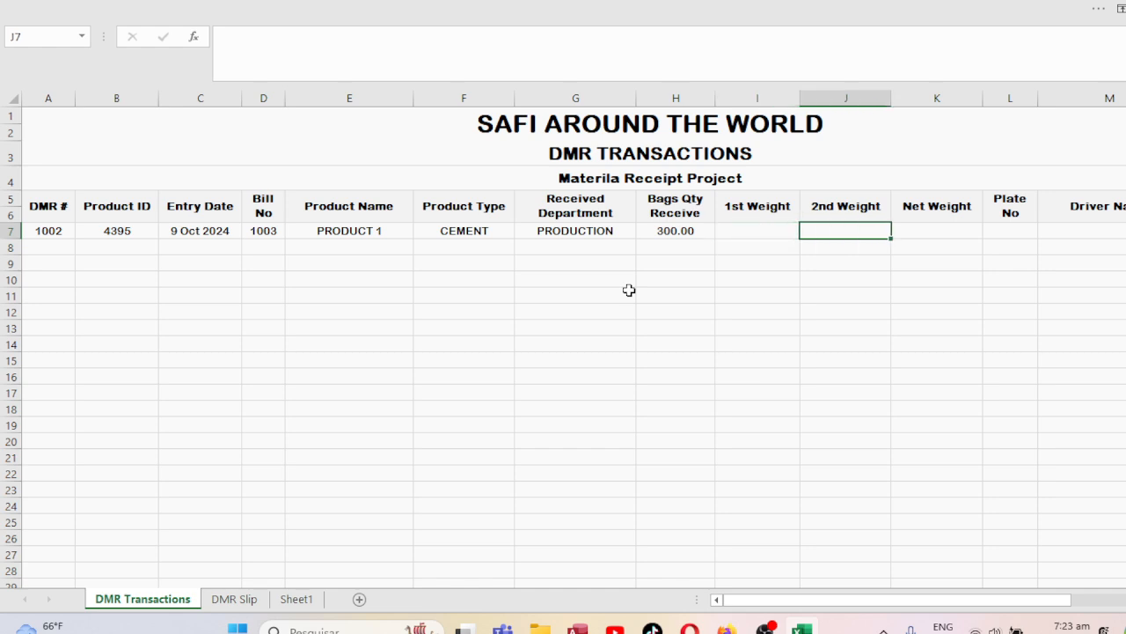
pyautogui.hotkey('shift', 'Tab')
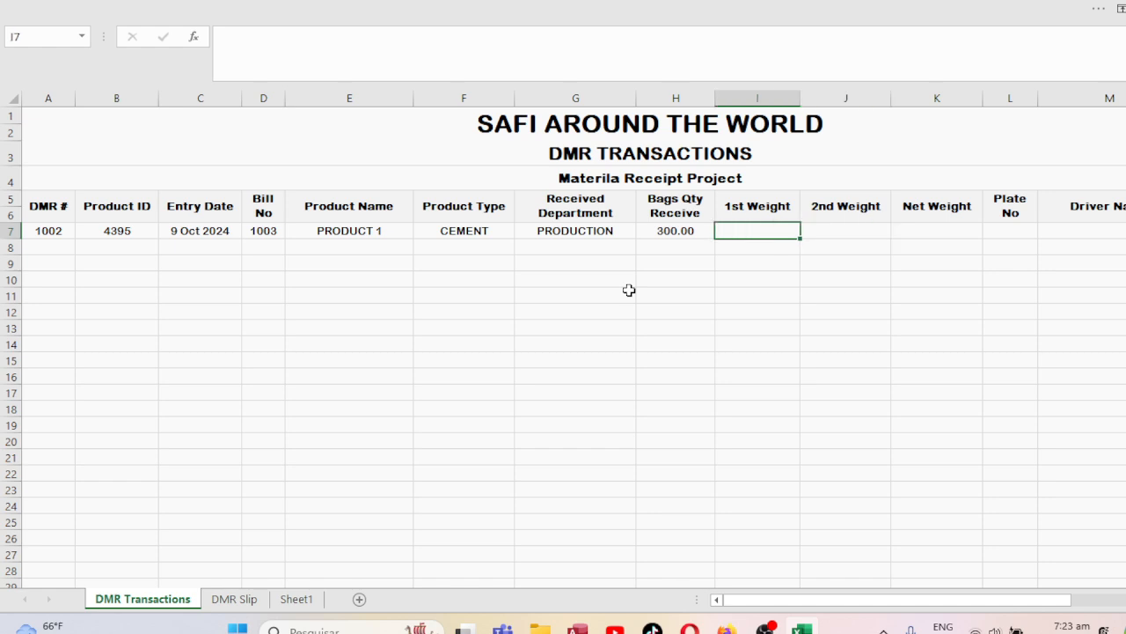
pyautogui.write('12900')
pyautogui.press('Tab')
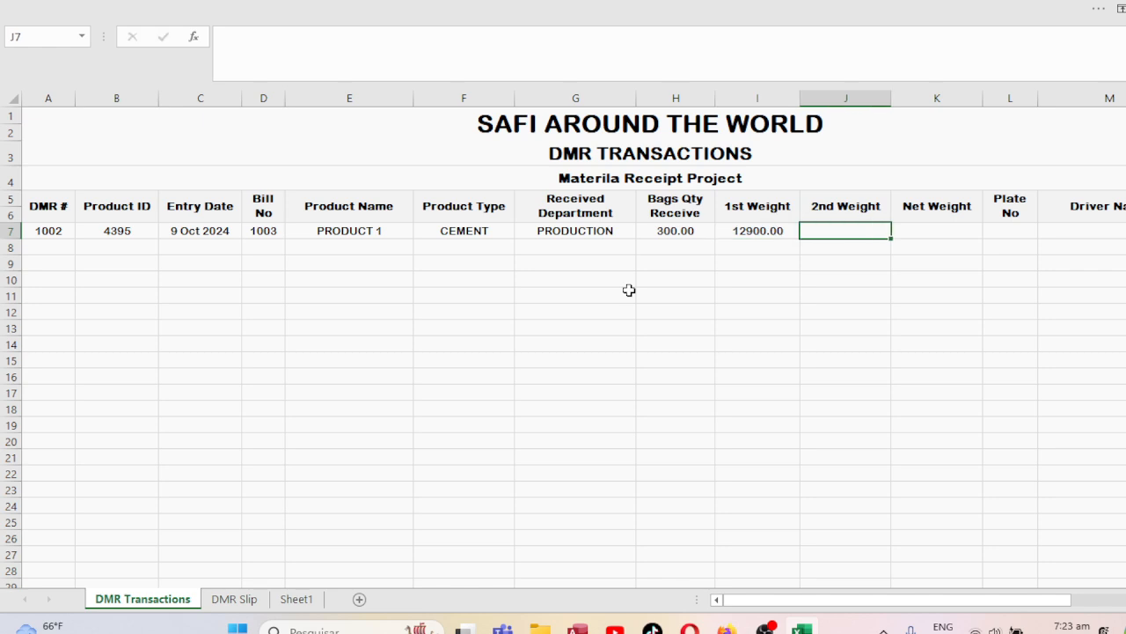
pyautogui.write('3')
pyautogui.press('Tab')
pyautogui.hotkey('shift', 'Tab')
pyautogui.write('16700')
pyautogui.press('Tab')
# Enter the Net Weight formula =I7-J7 in K7.
pyautogui.write('=')
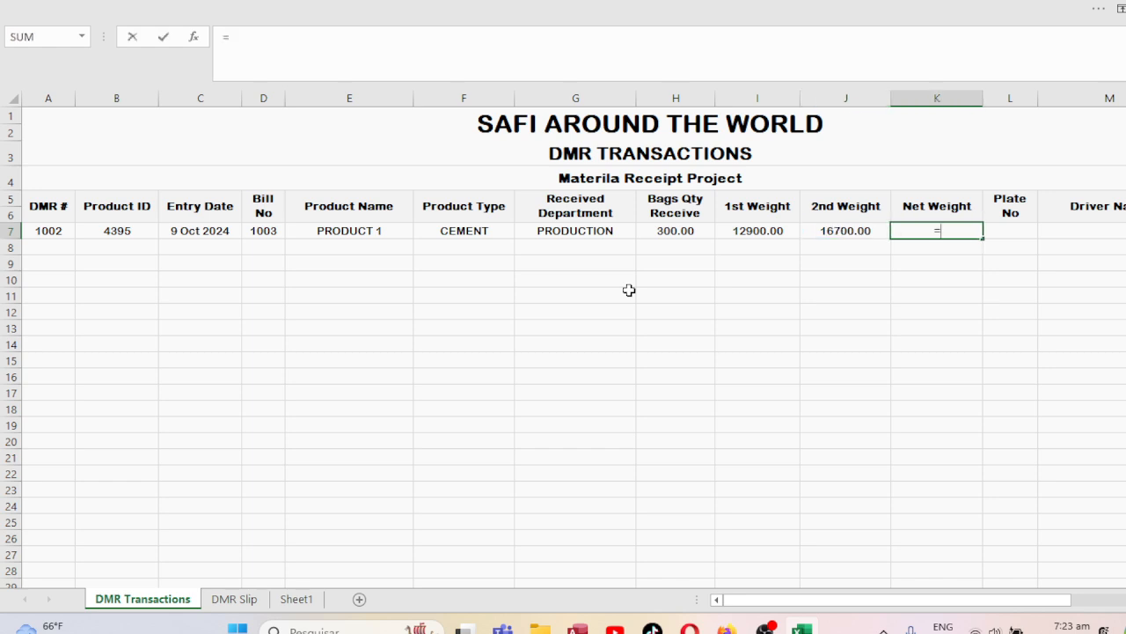
pyautogui.press('Left')
pyautogui.press('Left')
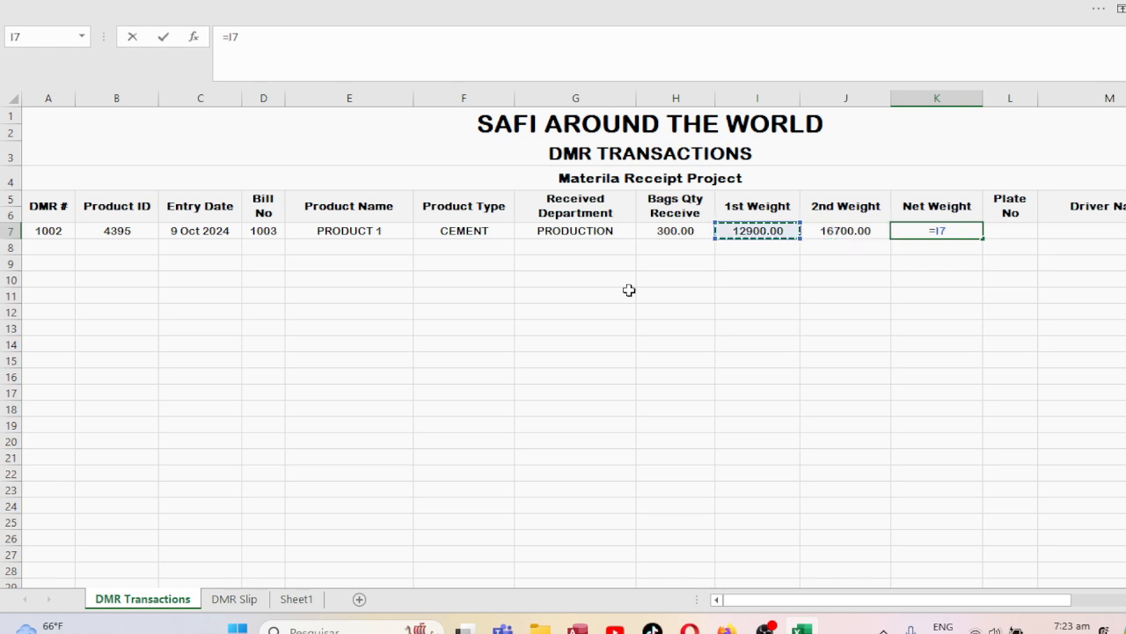
pyautogui.write('-')
pyautogui.press('Left')
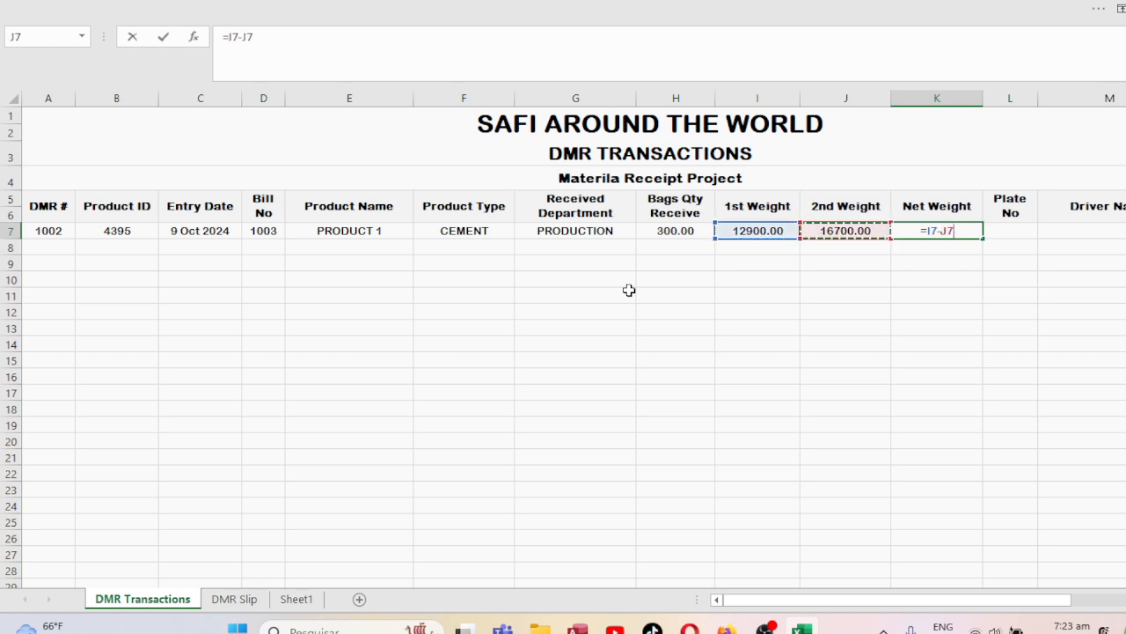
pyautogui.press('Return')
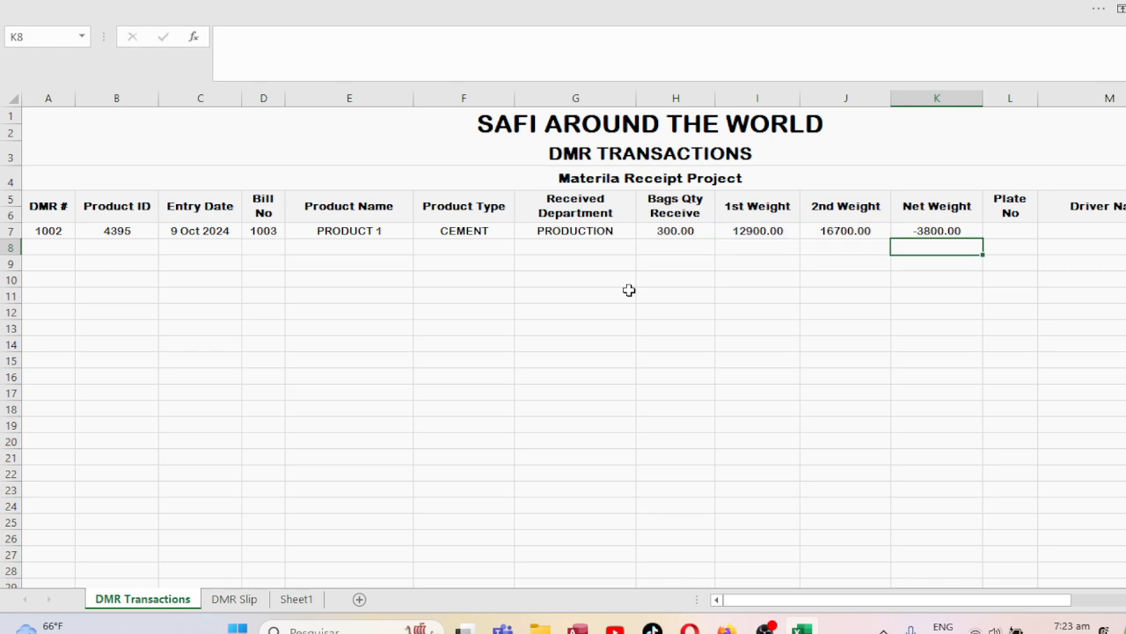
# Change the 1st Weight to 90858 and re-enter =I7-J7 in K7, giving 74158.
pyautogui.press('Left')
pyautogui.press('Up')
pyautogui.press('Left')
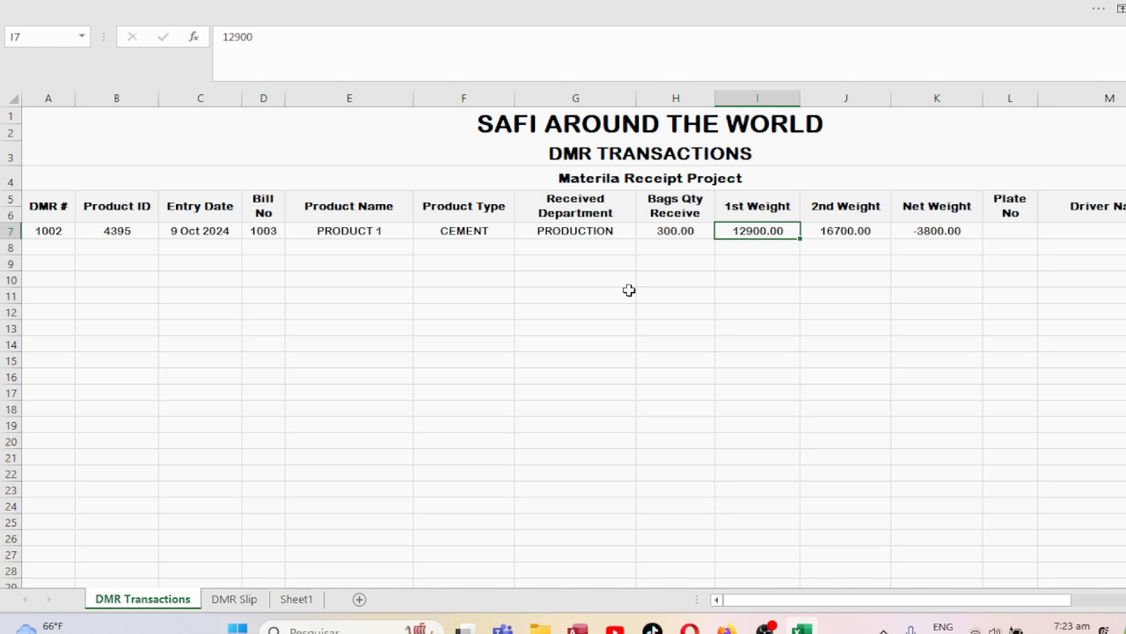
pyautogui.write('90858')
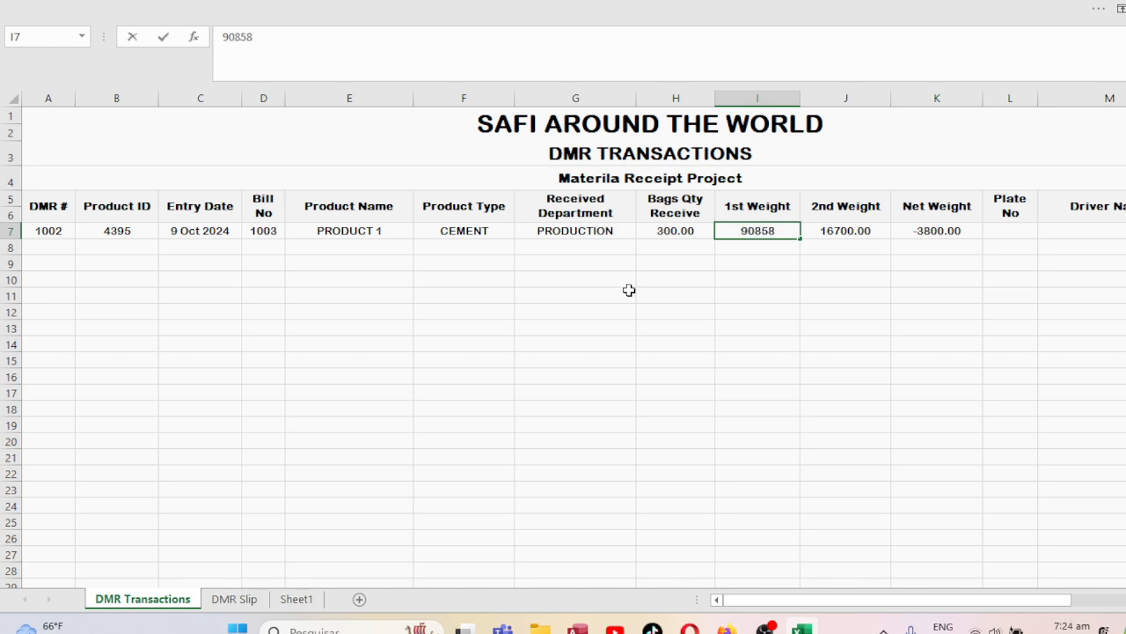
pyautogui.hotkey('ctrl', 'Return')
pyautogui.press('Right')
pyautogui.press('Right')
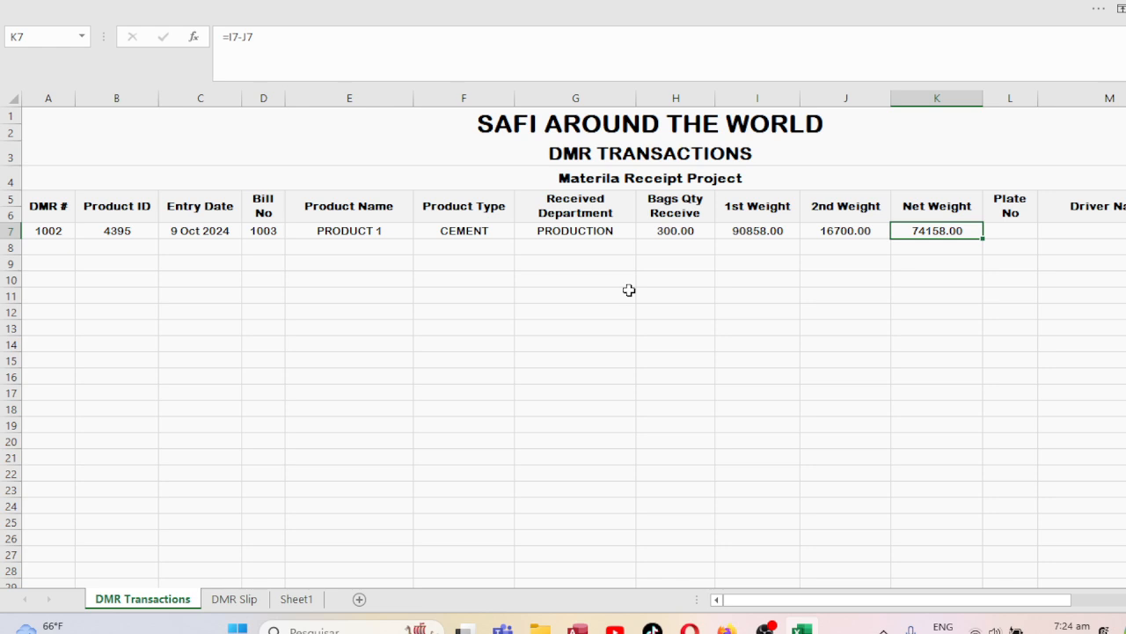
pyautogui.write('=')
pyautogui.press('Left')
pyautogui.press('Left')
pyautogui.write('-')
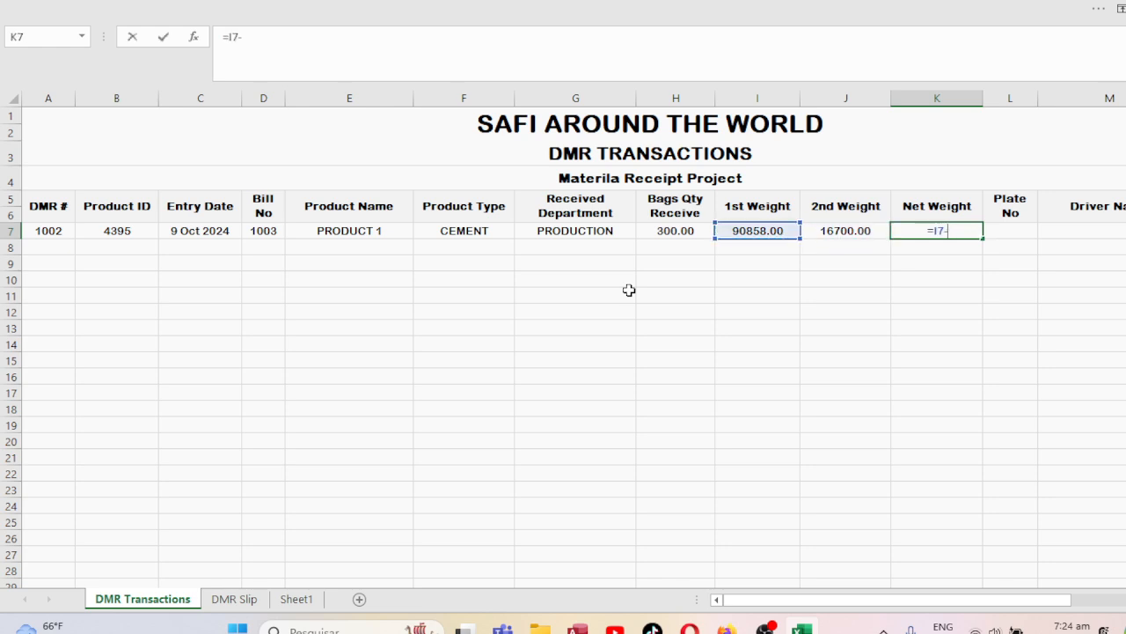
pyautogui.press('Left')
pyautogui.press('Return')
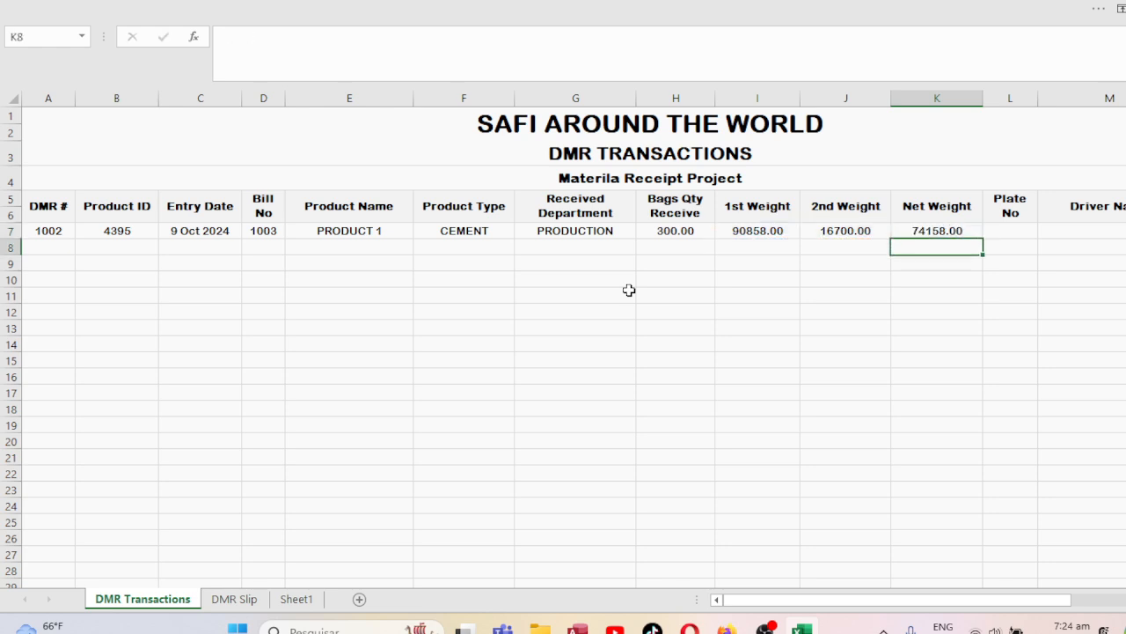
pyautogui.press('Up')
pyautogui.press('Left')
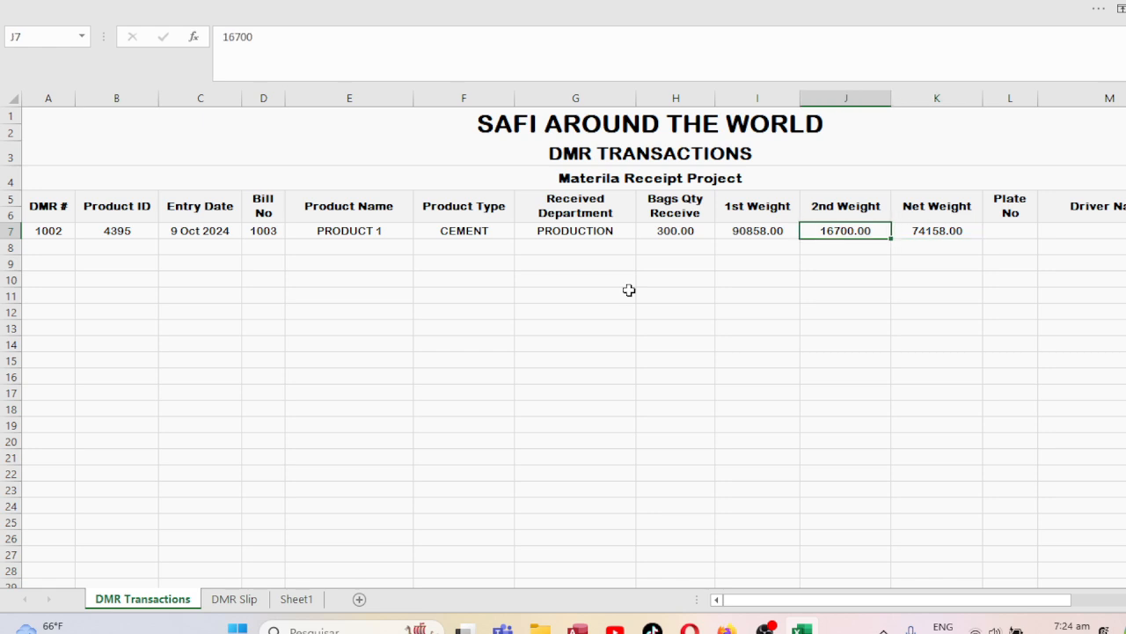
pyautogui.press('Right')
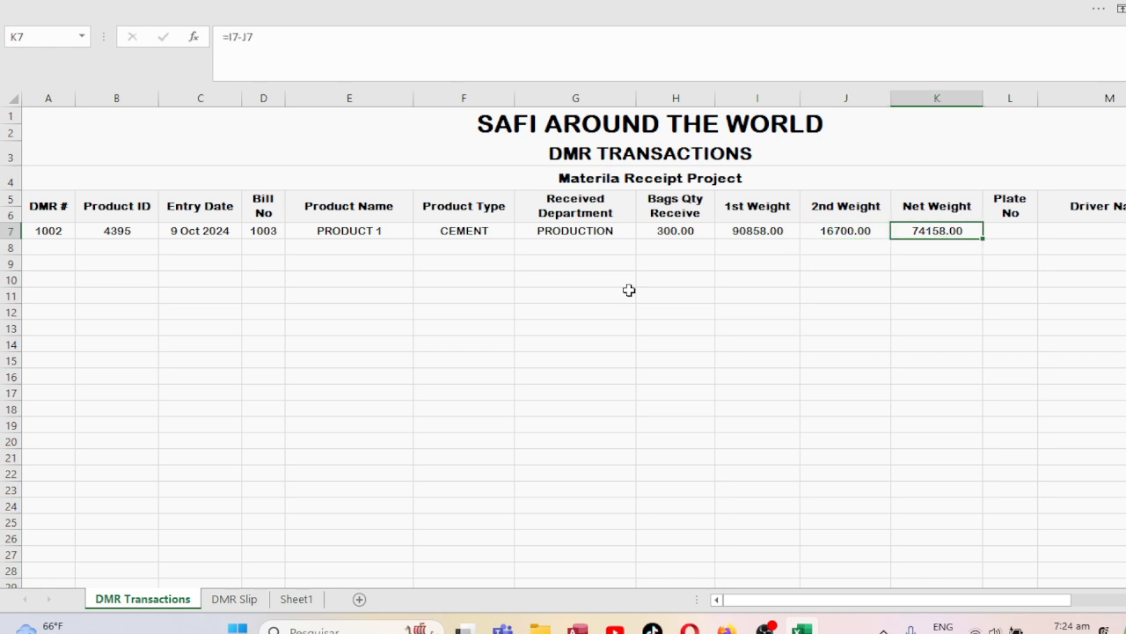
pyautogui.press('Right')
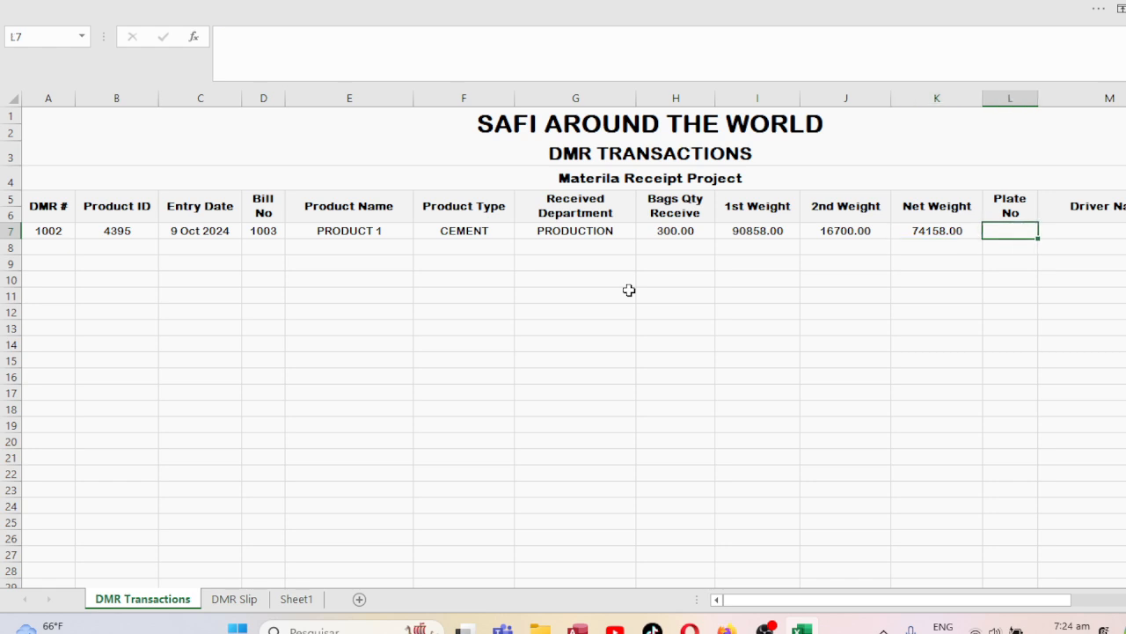
# Enter plate number 899 in L7.
pyautogui.press('Right')
pyautogui.press('Right')
pyautogui.press('Right')
pyautogui.press('Left')
pyautogui.press('Left')
pyautogui.press('Left')
pyautogui.press('Left')
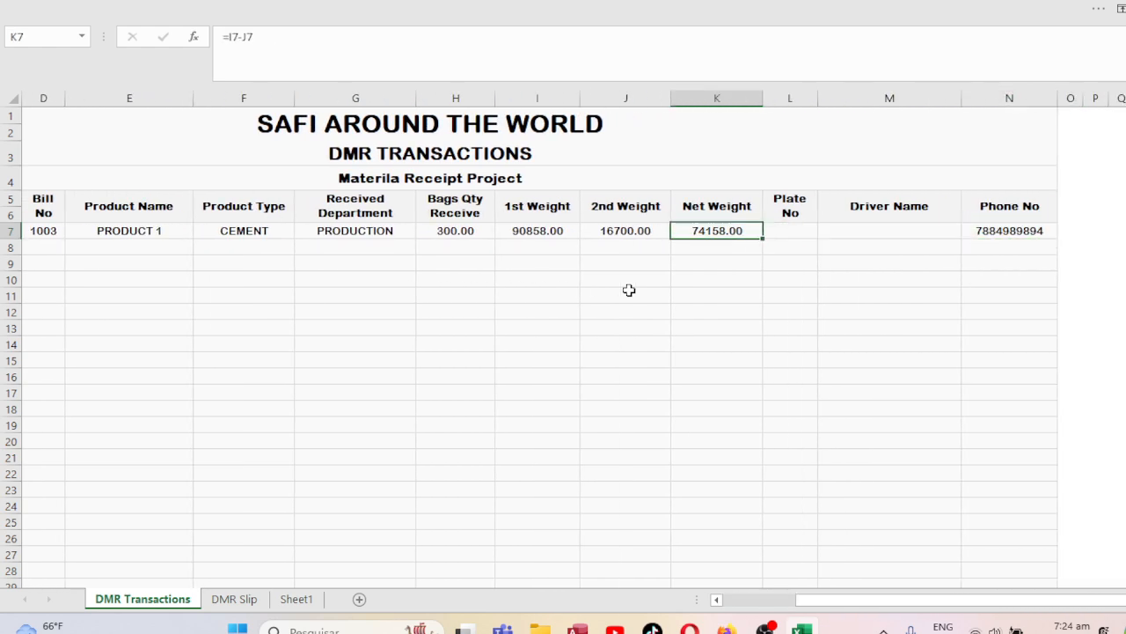
pyautogui.press('Left')
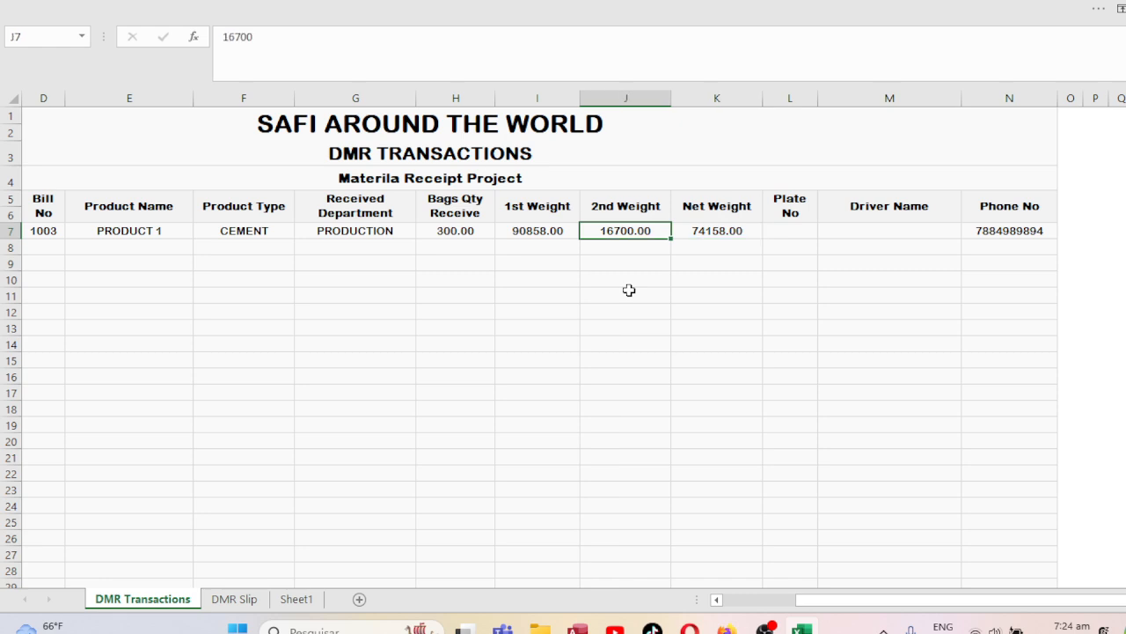
pyautogui.press('Right')
pyautogui.press('Right')
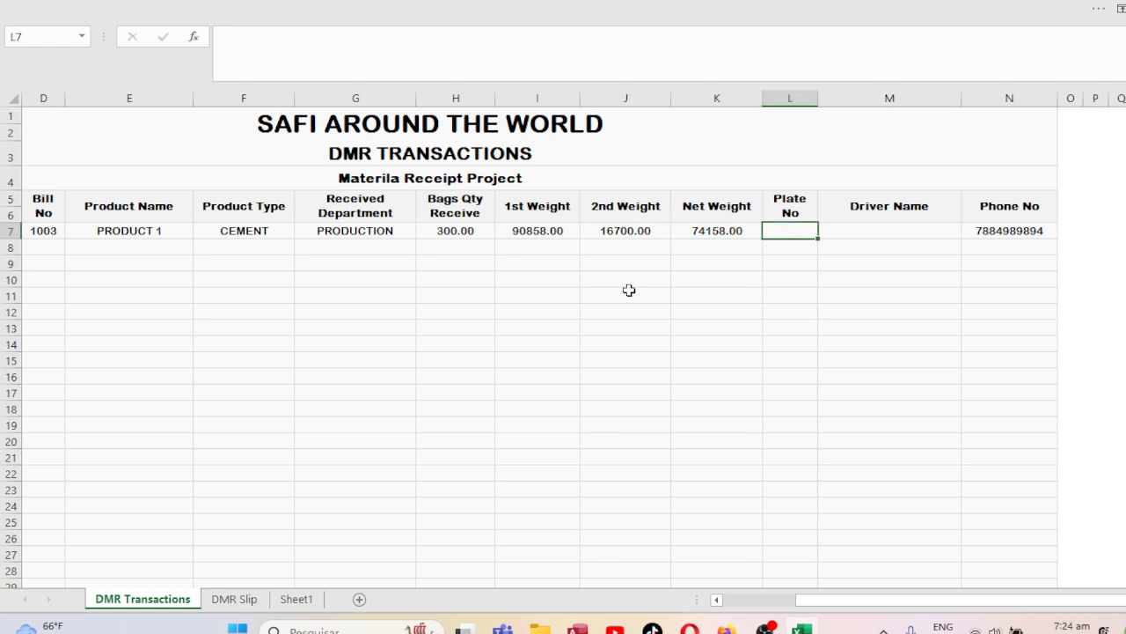
pyautogui.write('899')
pyautogui.press('Right')
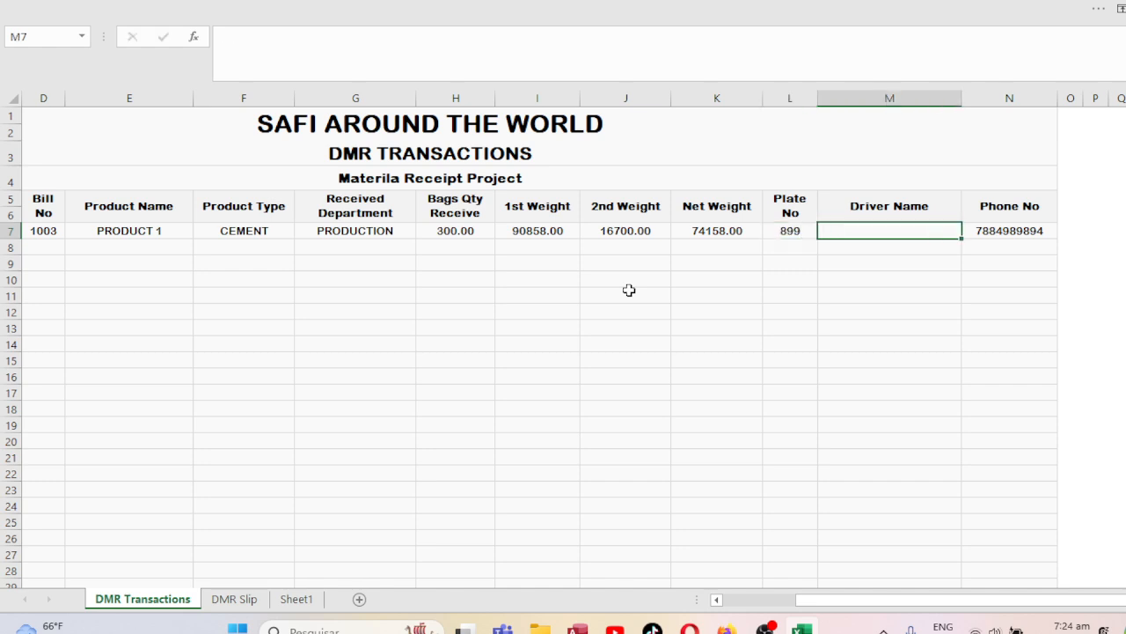
# Type the driver's full name in M7 and replace the phone number in N7.
pyautogui.press('BackSpace')
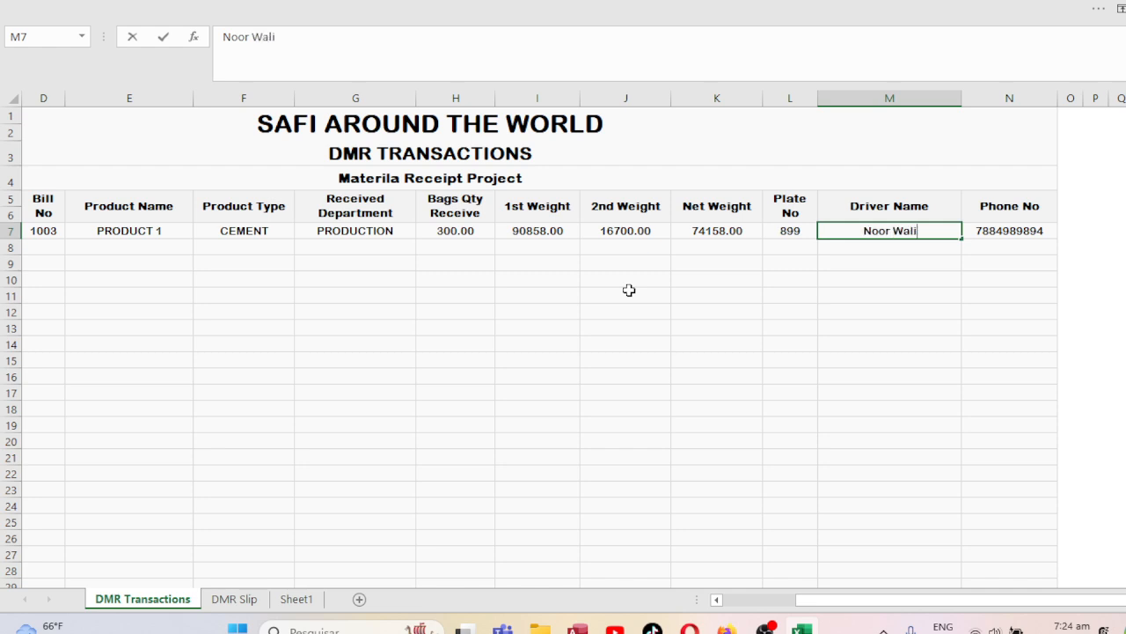
pyautogui.press('Tab')
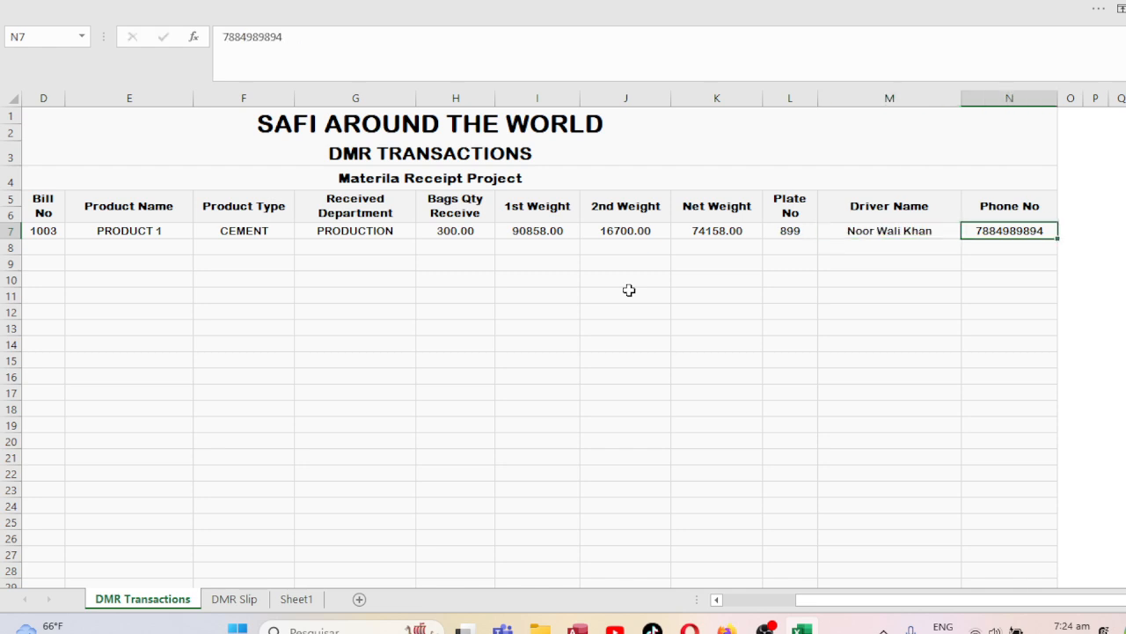
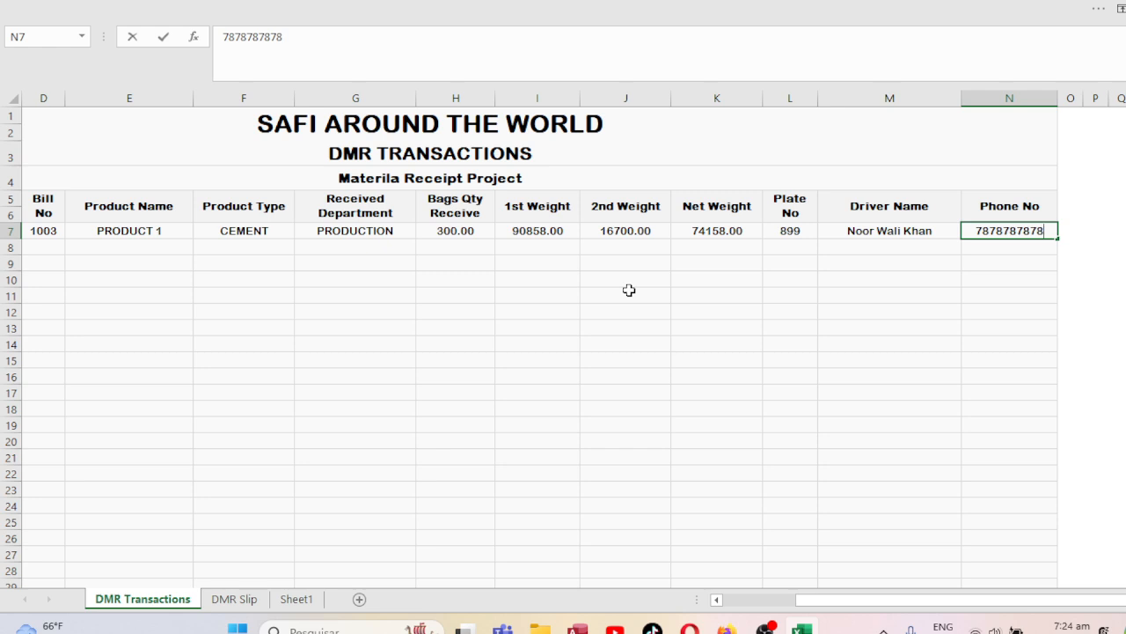
pyautogui.hotkey('ctrl', 'Return')
pyautogui.press('Left')
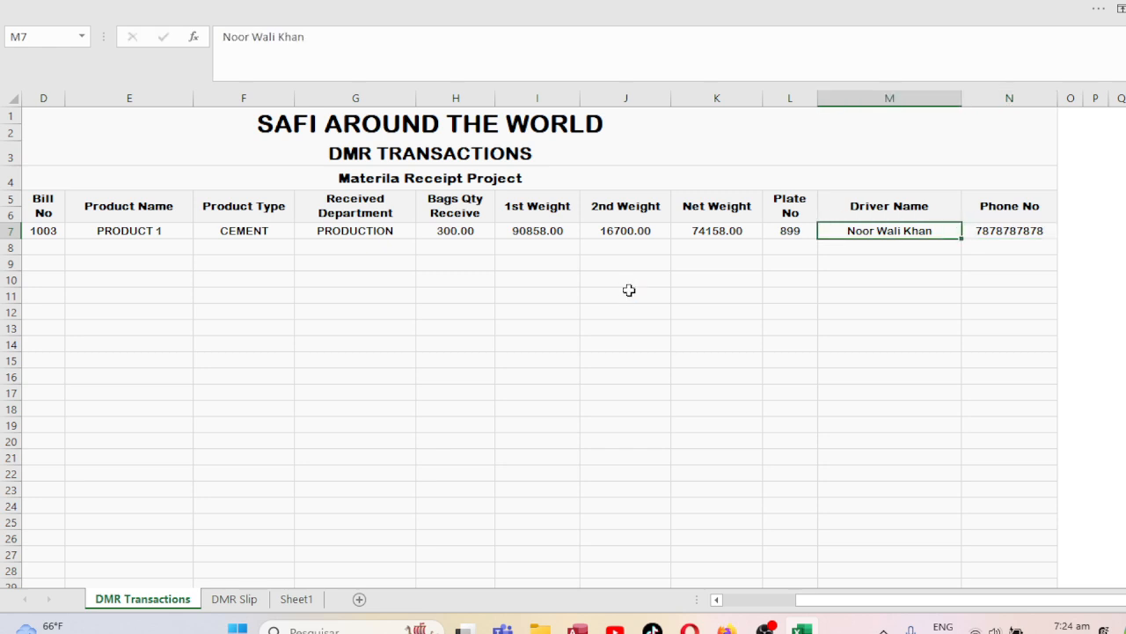
pyautogui.hotkey('ctrl', 'Left')
pyautogui.press('Home')
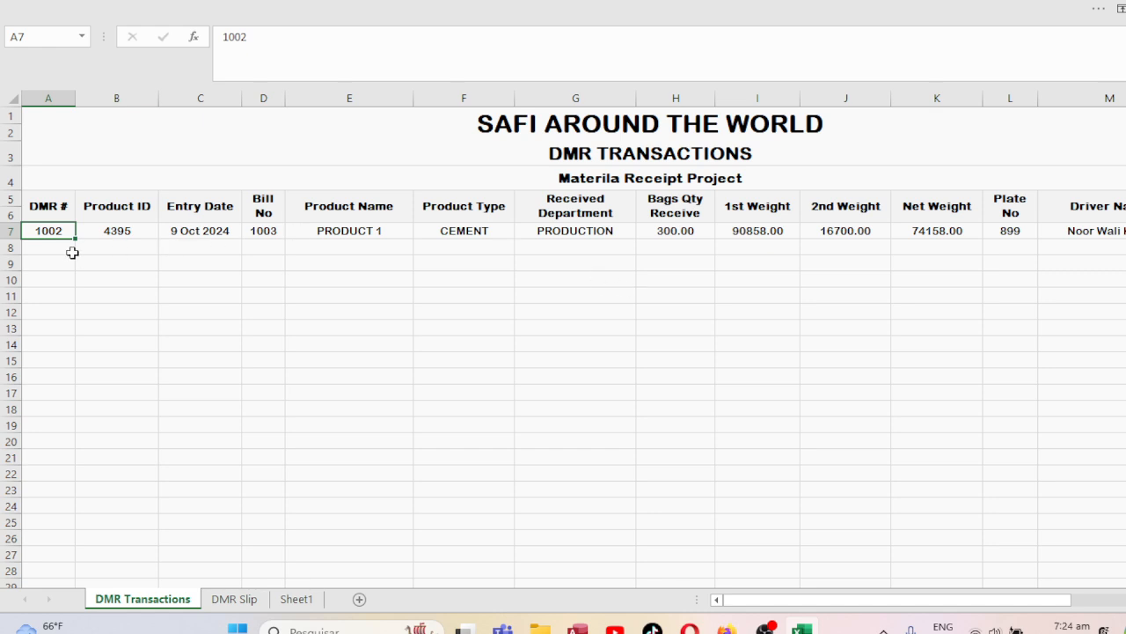
# Fill DMR numbers 1003–1006 and product IDs 4396–4399 down to row 11.
pyautogui.moveTo(75, 238); pyautogui.dragTo(74, 307)
pyautogui.moveTo(72, 326); pyautogui.dragTo(72, 306)
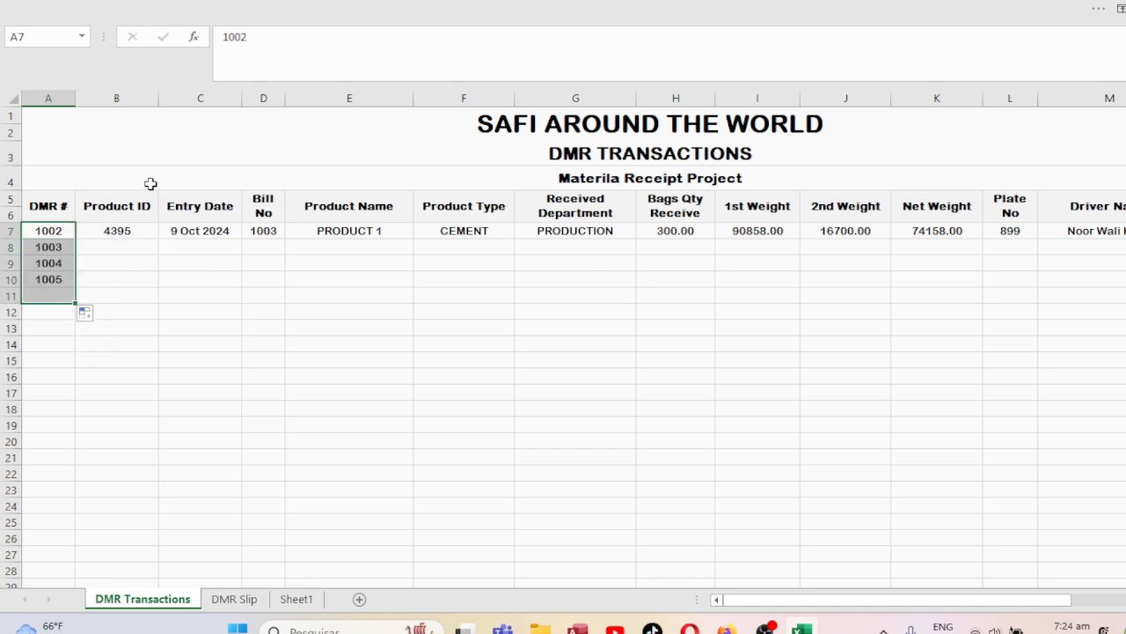
pyautogui.click(120, 231)
pyautogui.click(163, 235)
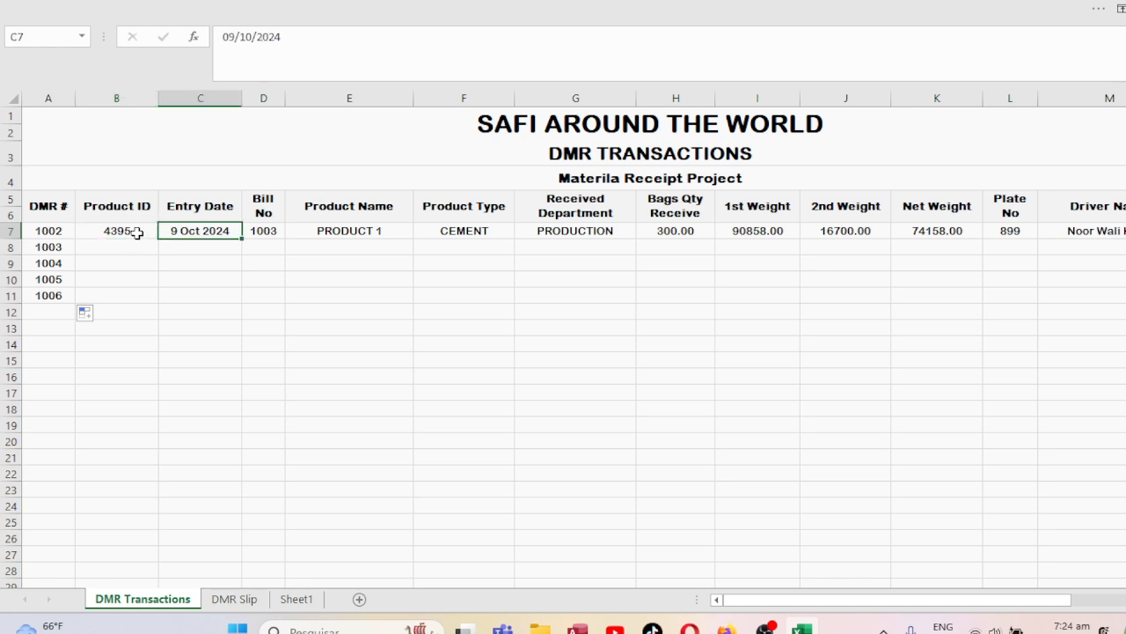
pyautogui.click(133, 231)
pyautogui.moveTo(159, 237); pyautogui.dragTo(147, 308)
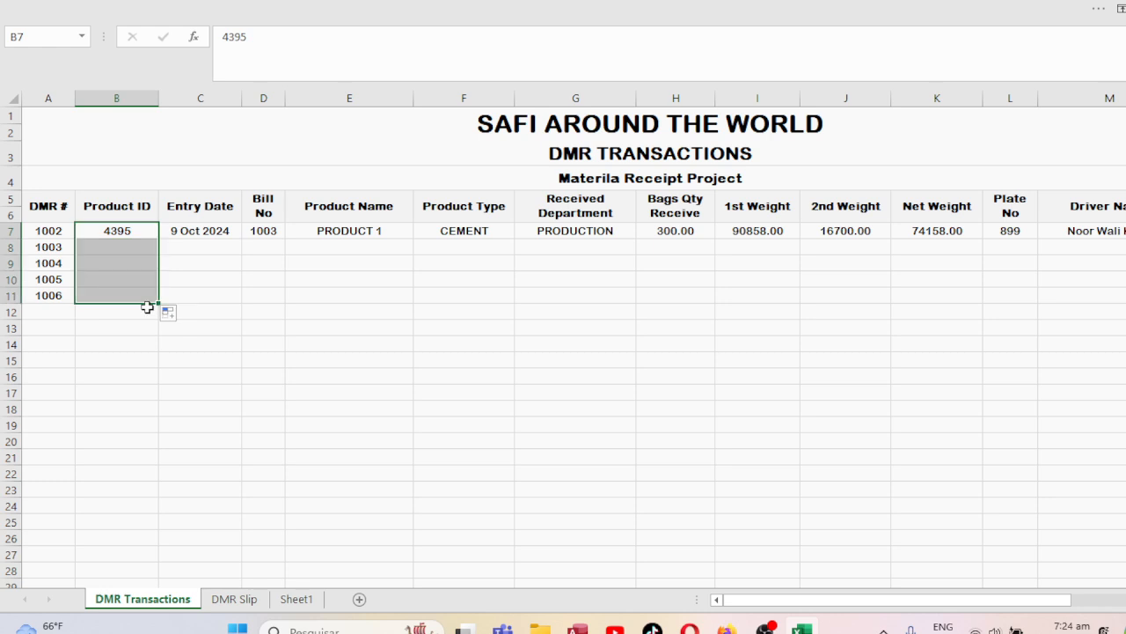
# Fill dates 10–13 Oct 2024, bills 1004–1007 and PRODUCT 2–5 into rows 8–11.
pyautogui.click(234, 230)
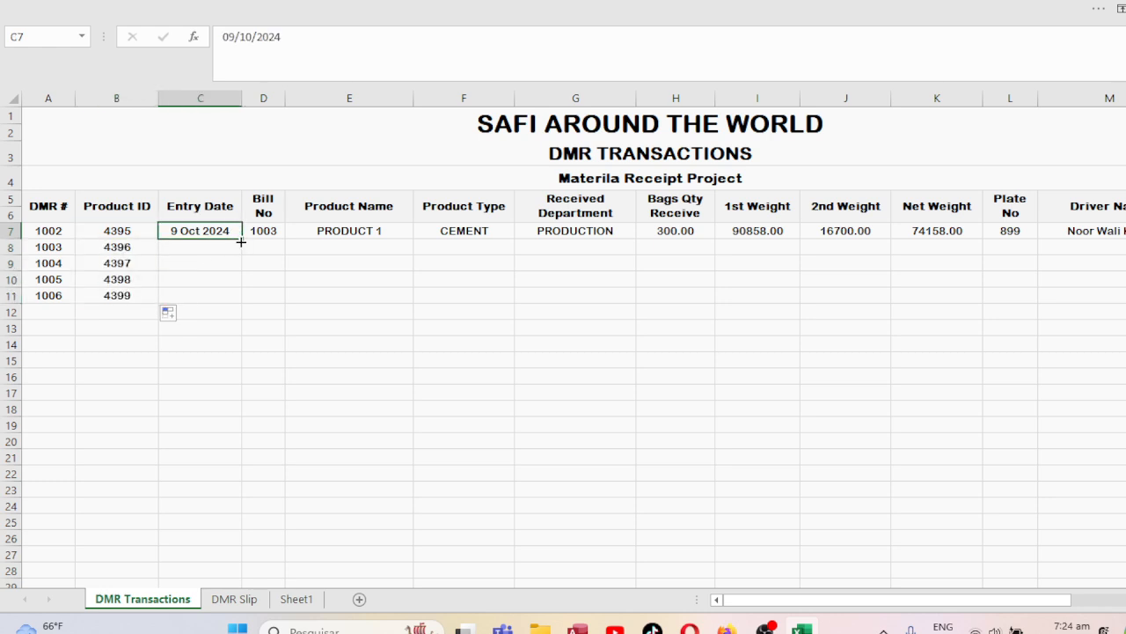
pyautogui.moveTo(240, 241); pyautogui.dragTo(233, 304)
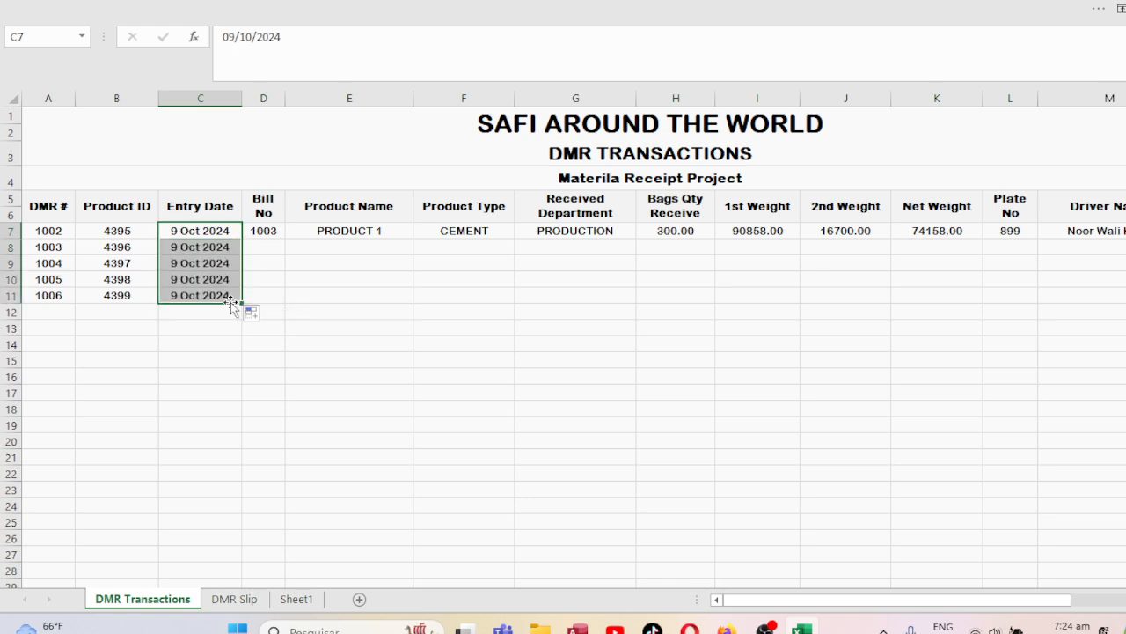
pyautogui.hotkey('ctrl', 'z')
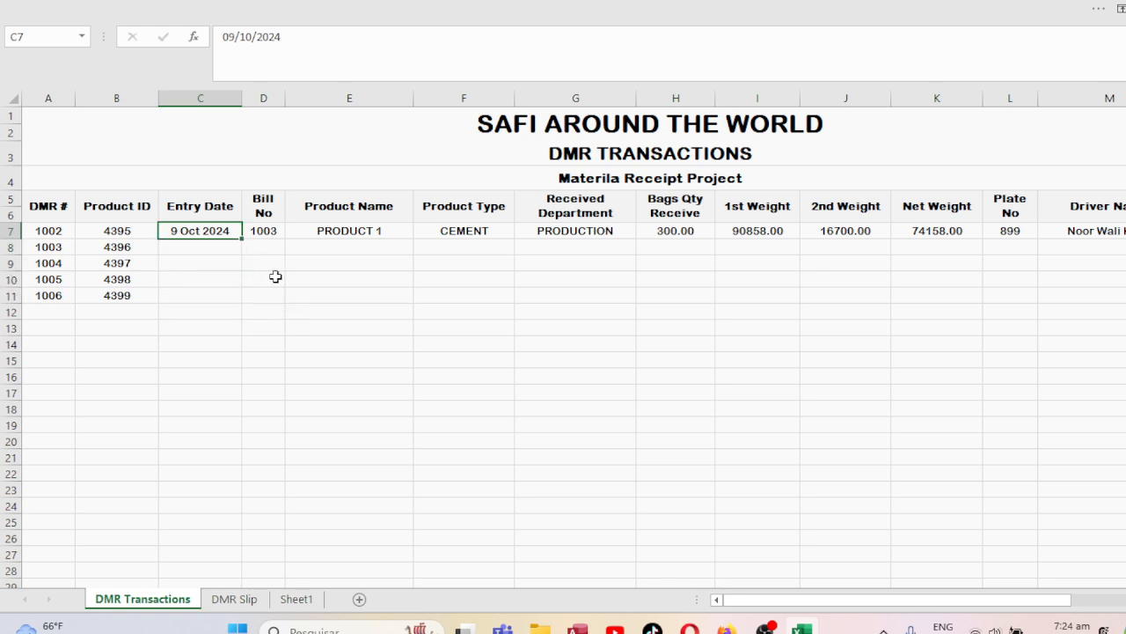
pyautogui.moveTo(240, 239); pyautogui.dragTo(231, 303)
pyautogui.click(272, 232)
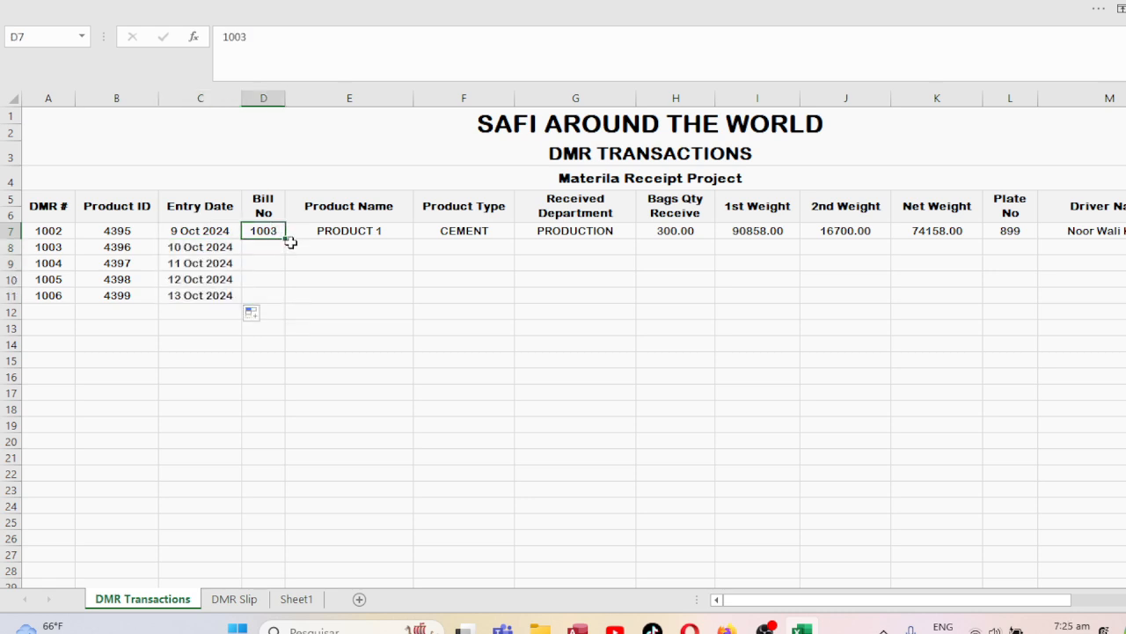
pyautogui.moveTo(286, 239); pyautogui.dragTo(286, 303)
pyautogui.click(381, 234)
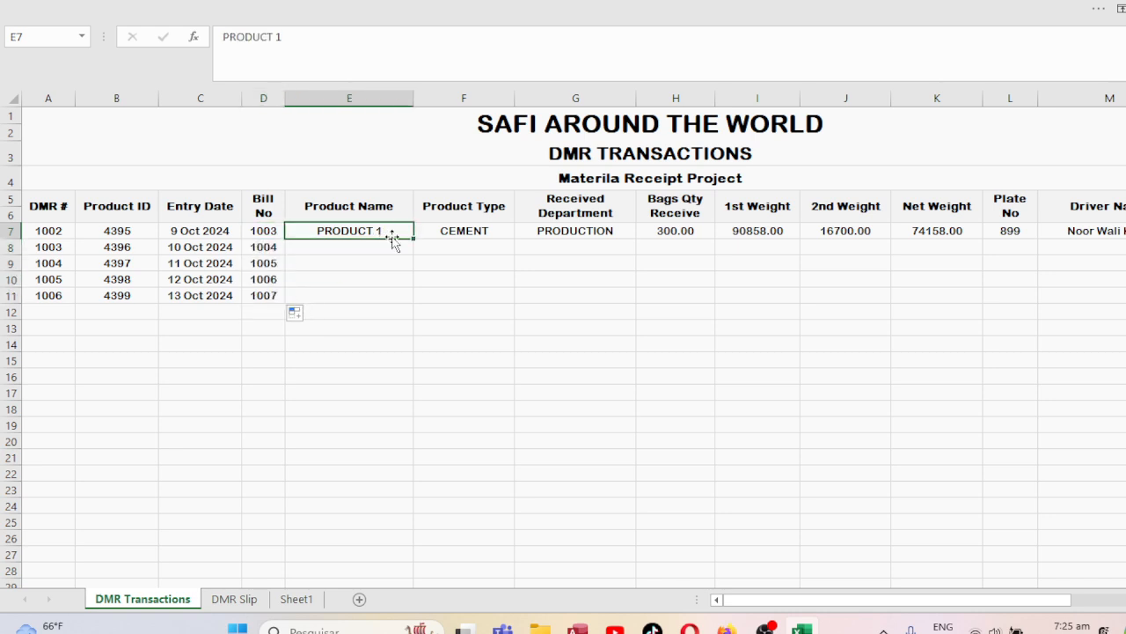
pyautogui.moveTo(414, 240); pyautogui.dragTo(415, 297)
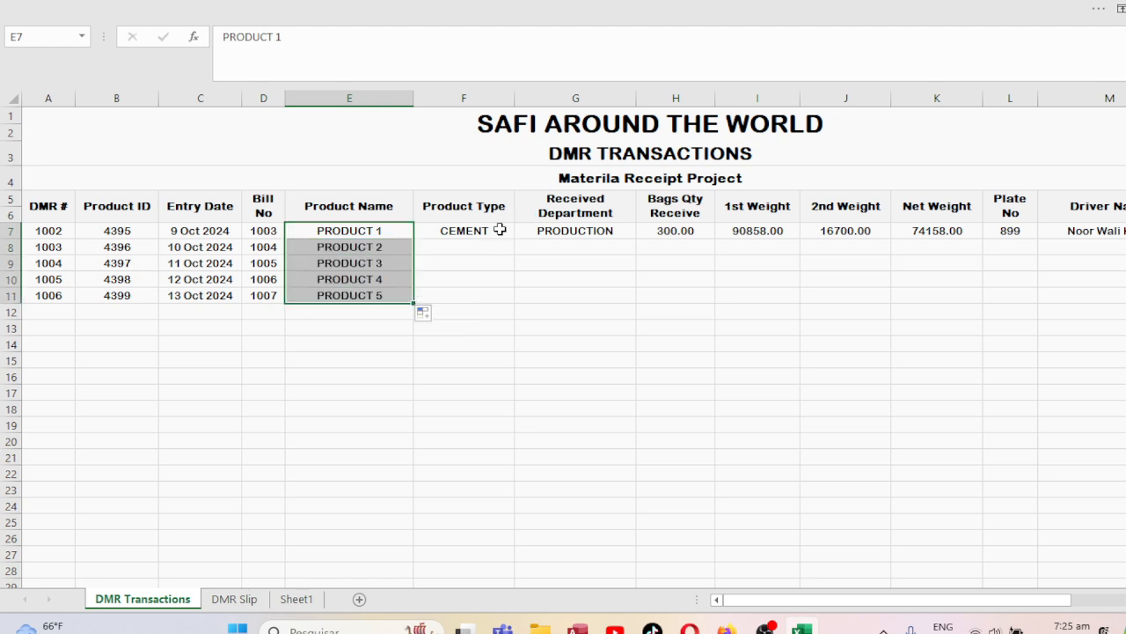
# Copy the CEMENT product type down toward row 11.
pyautogui.click(499, 230)
pyautogui.press('Return')
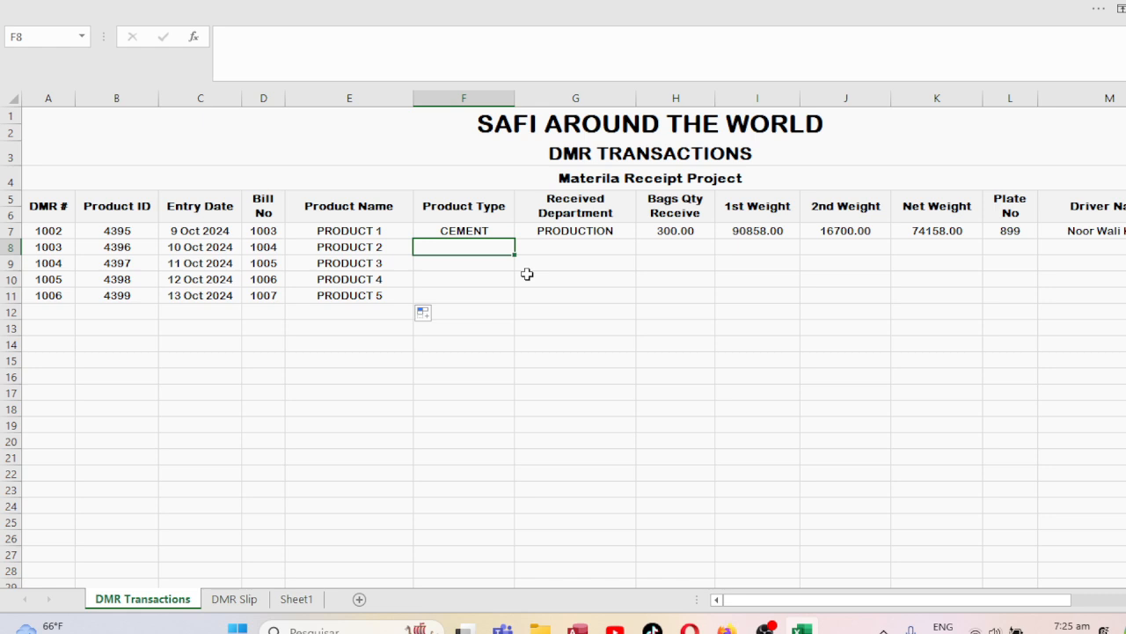
pyautogui.press('Up')
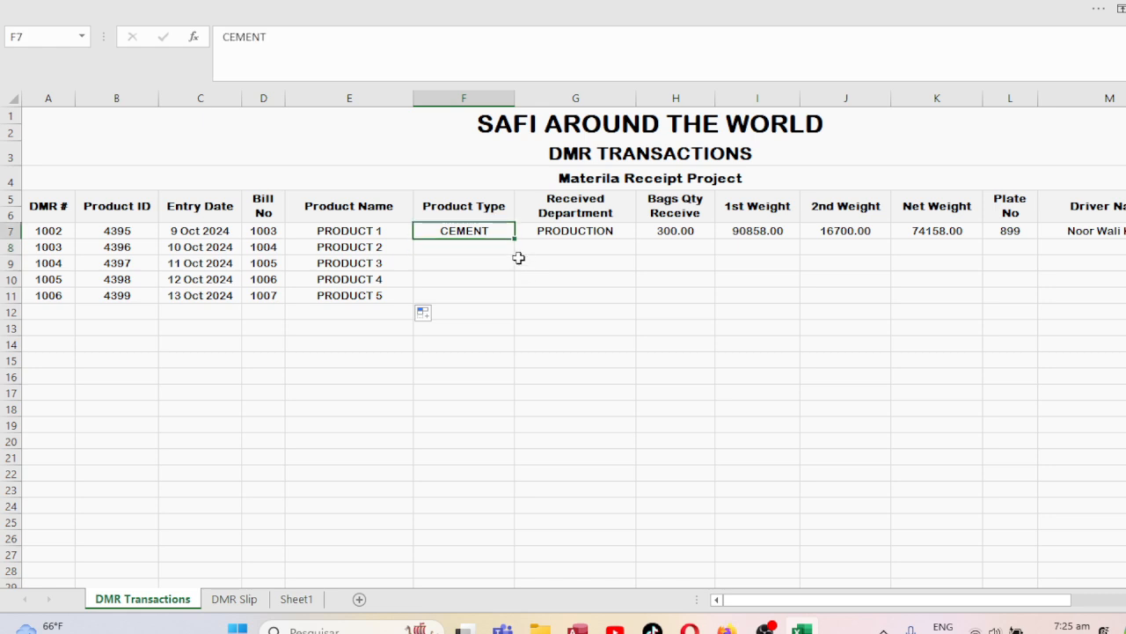
pyautogui.moveTo(511, 238); pyautogui.dragTo(510, 300)
# Enter departments ACCOUNT, DATA ENTRY, MARKETING and SALES in G8:G11.
pyautogui.click(596, 238)
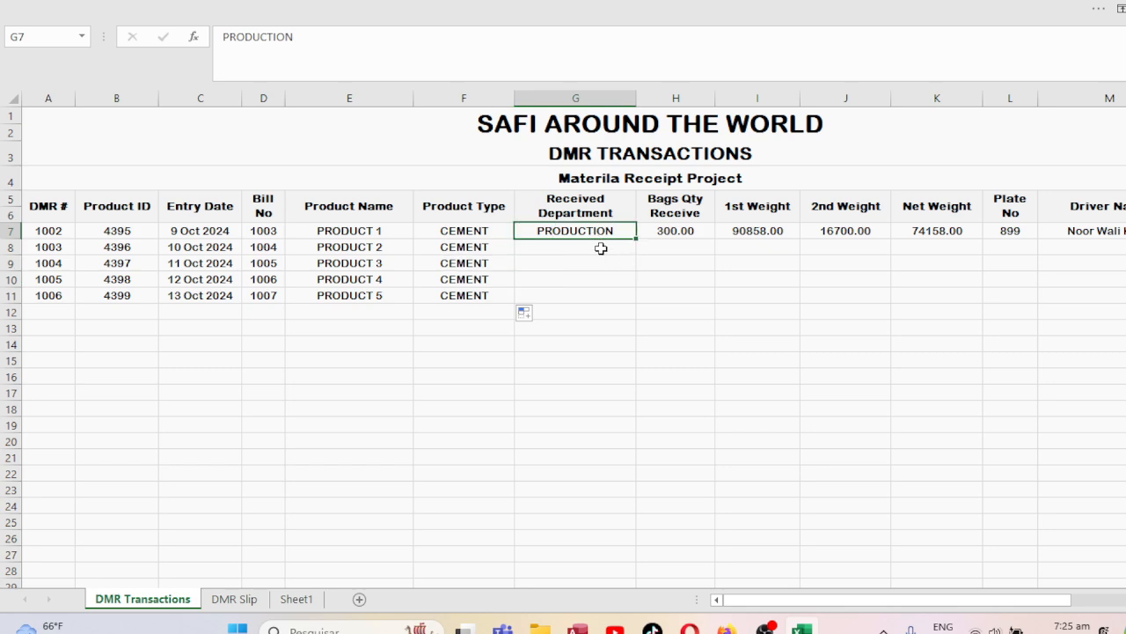
pyautogui.click(598, 247)
pyautogui.doubleClick(600, 247)
pyautogui.write('ACCOUNT')
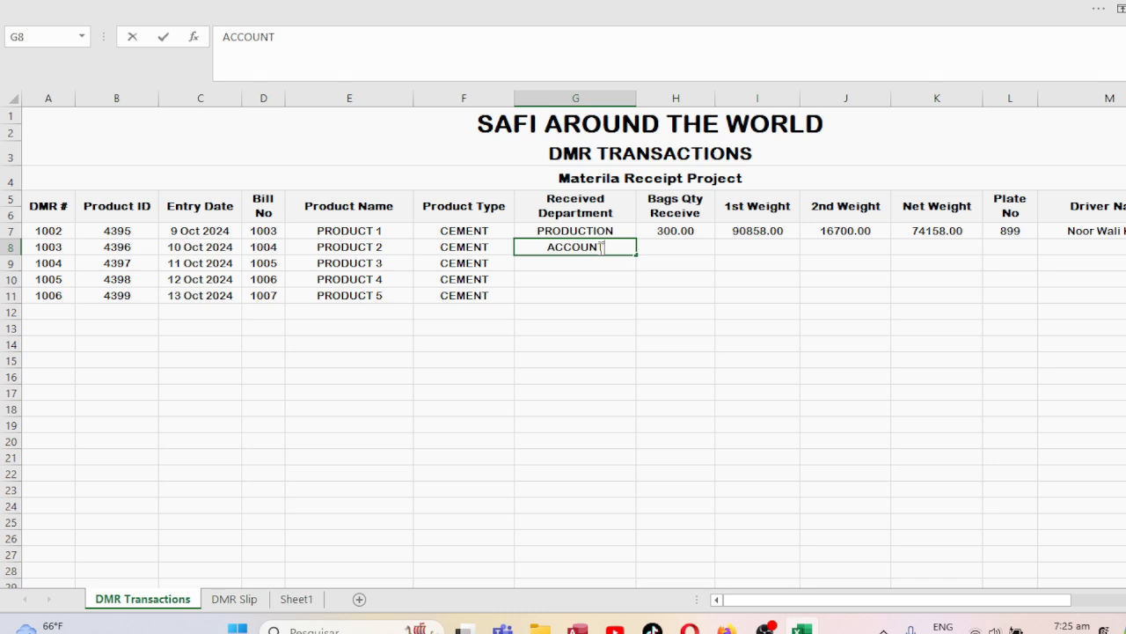
pyautogui.hotkey('ctrl', 'Return')
pyautogui.press('Down')
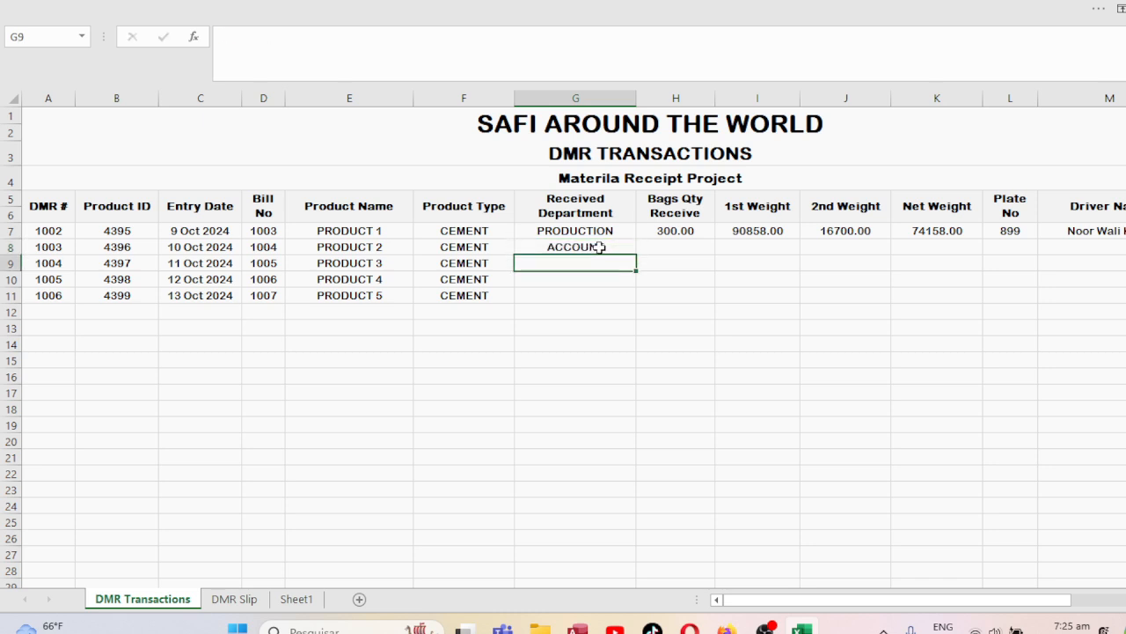
pyautogui.write('DATA ENTRY')
pyautogui.press('Return')
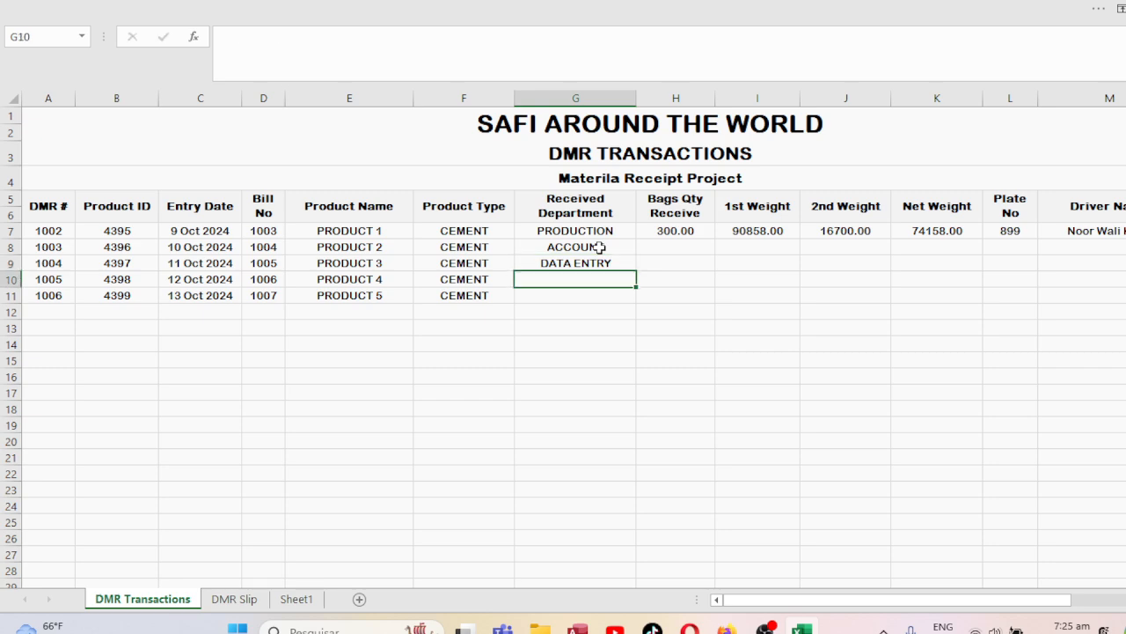
pyautogui.write('MARKETING')
pyautogui.press('Return')
pyautogui.write('SALES')
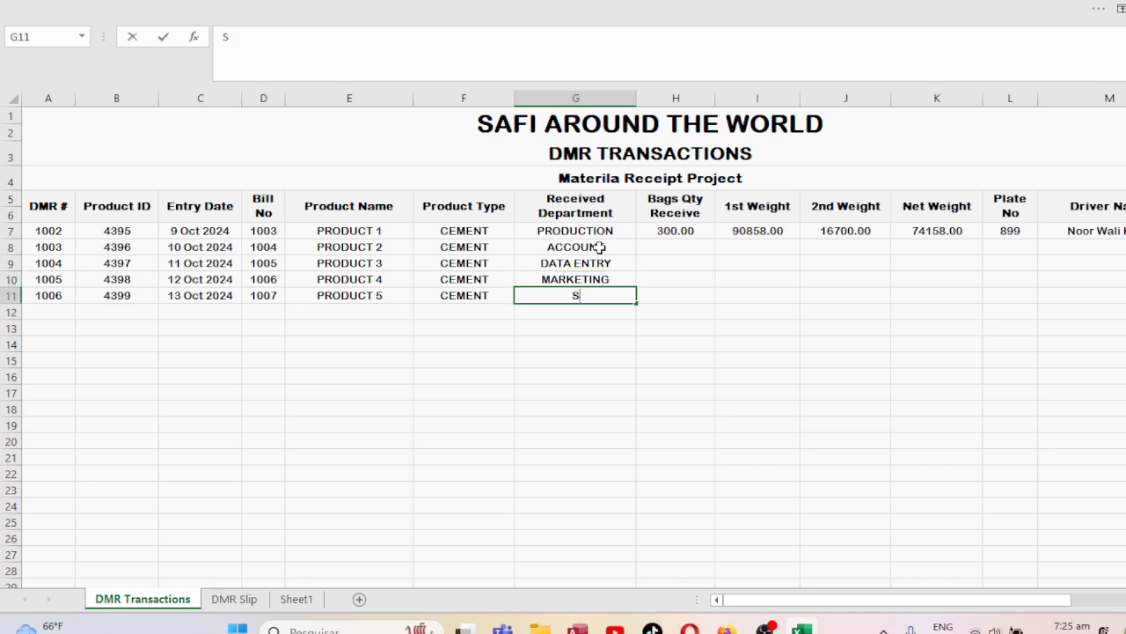
pyautogui.press('Tab')
# Enter bag quantities 56, 454, 76 and 454 in H8:H11.
pyautogui.press('Up')
pyautogui.press('Up')
pyautogui.press('Up')
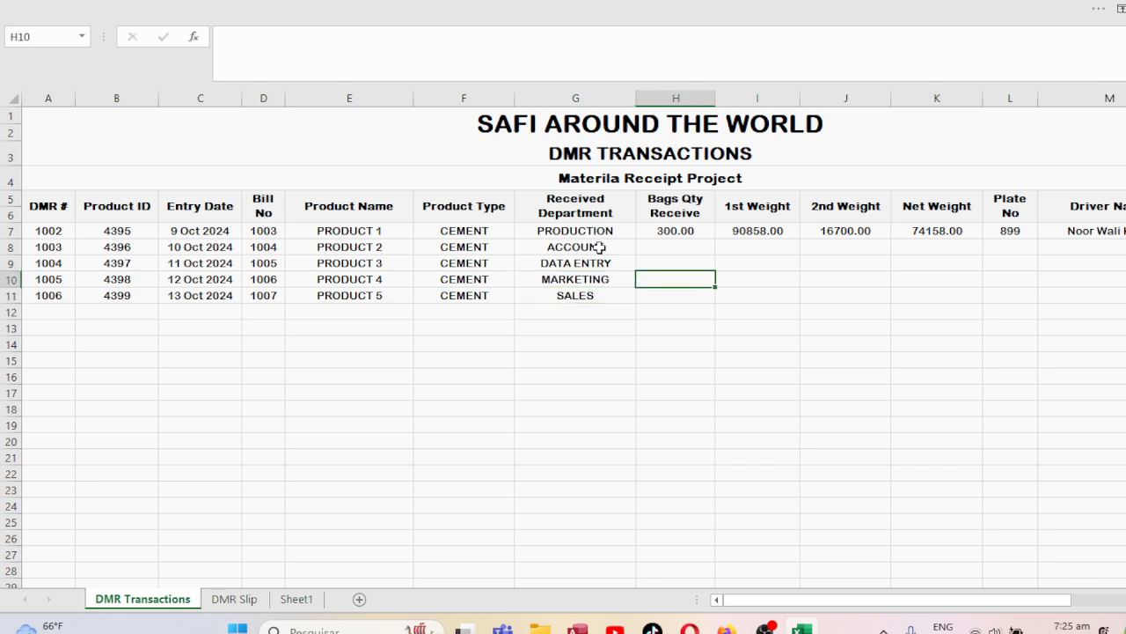
pyautogui.write('56')
pyautogui.press('Return')
pyautogui.write('454')
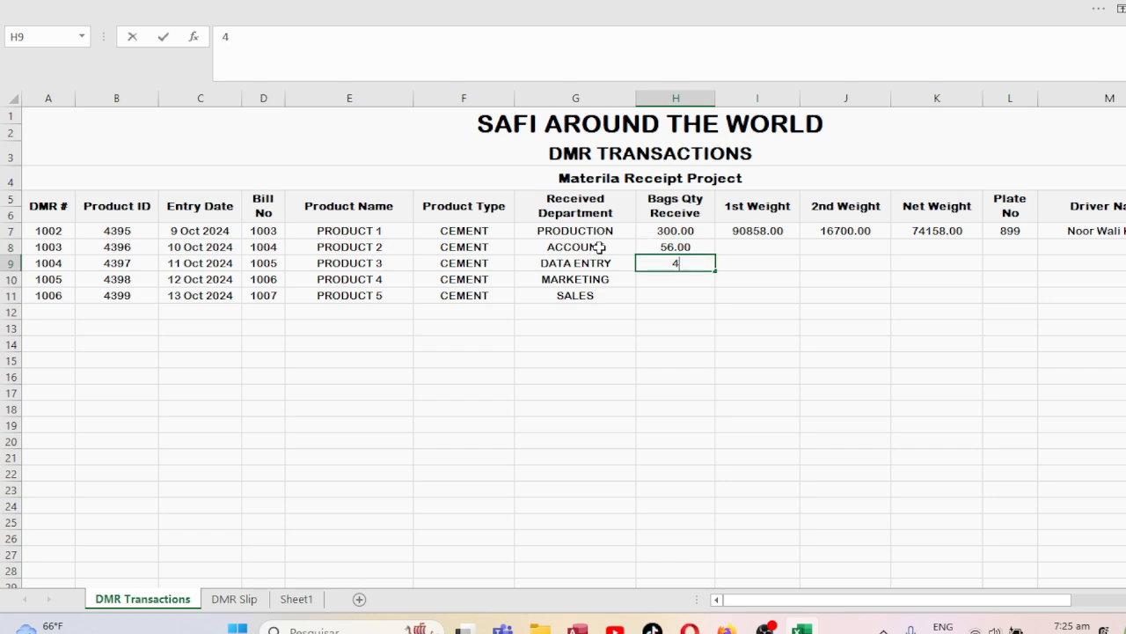
pyautogui.press('Return')
pyautogui.write('76')
pyautogui.press('Return')
pyautogui.write('454')
pyautogui.press('Return')
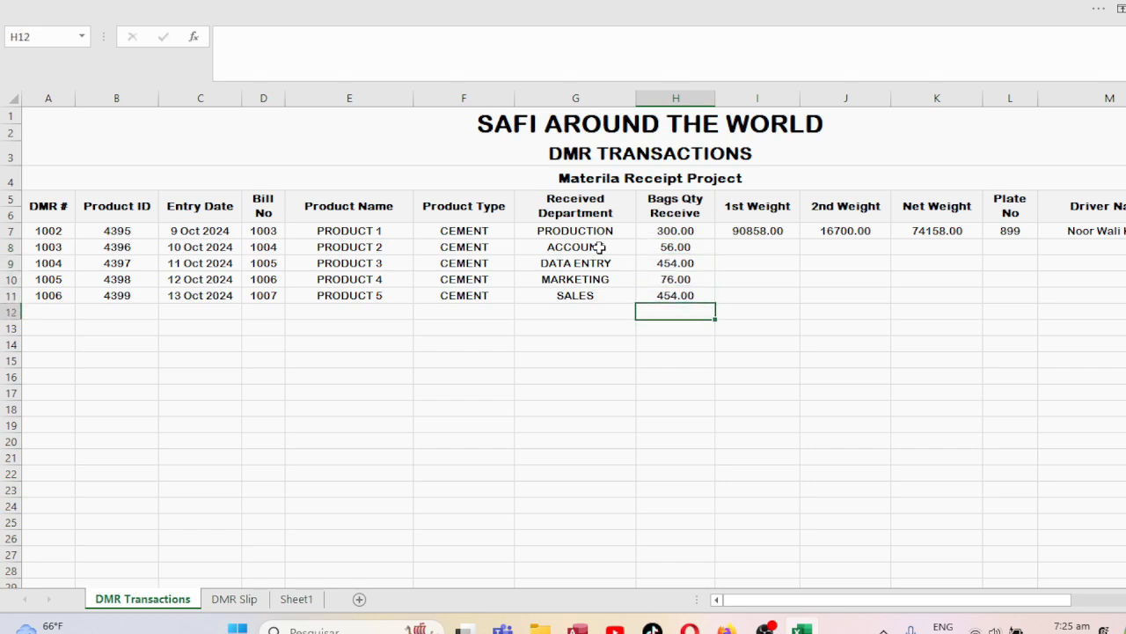
pyautogui.press('Right')
pyautogui.press('Up')
pyautogui.press('Up')
pyautogui.press('Up')
pyautogui.press('Up')
pyautogui.press('Up')
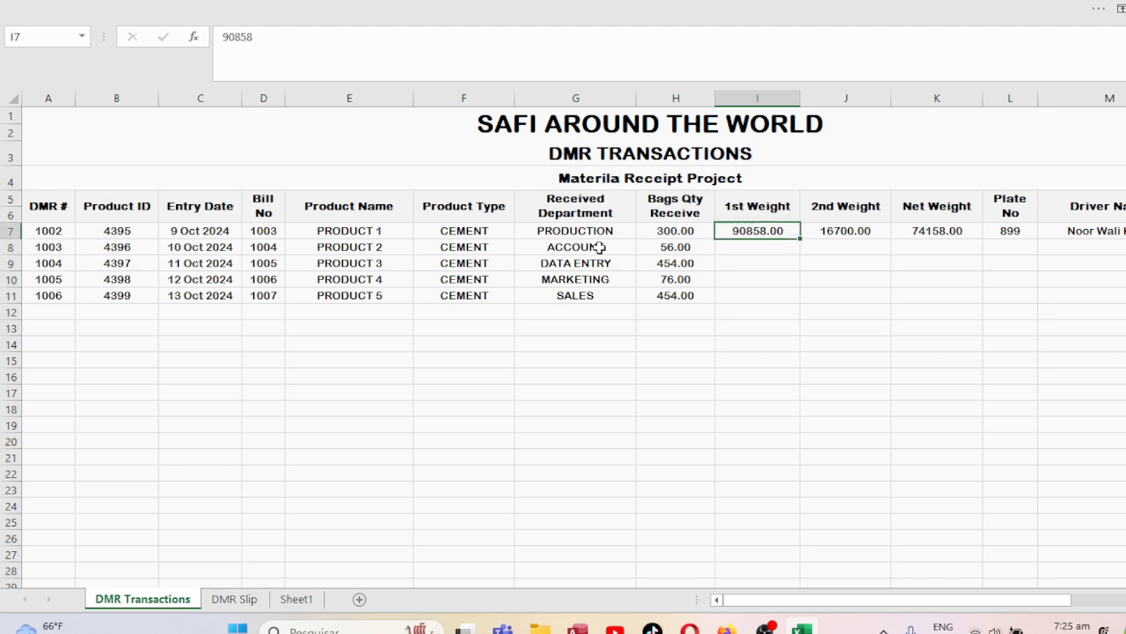
# Fill the empty 1st Weight cells I8:I12 with 0.
pyautogui.press('Down')
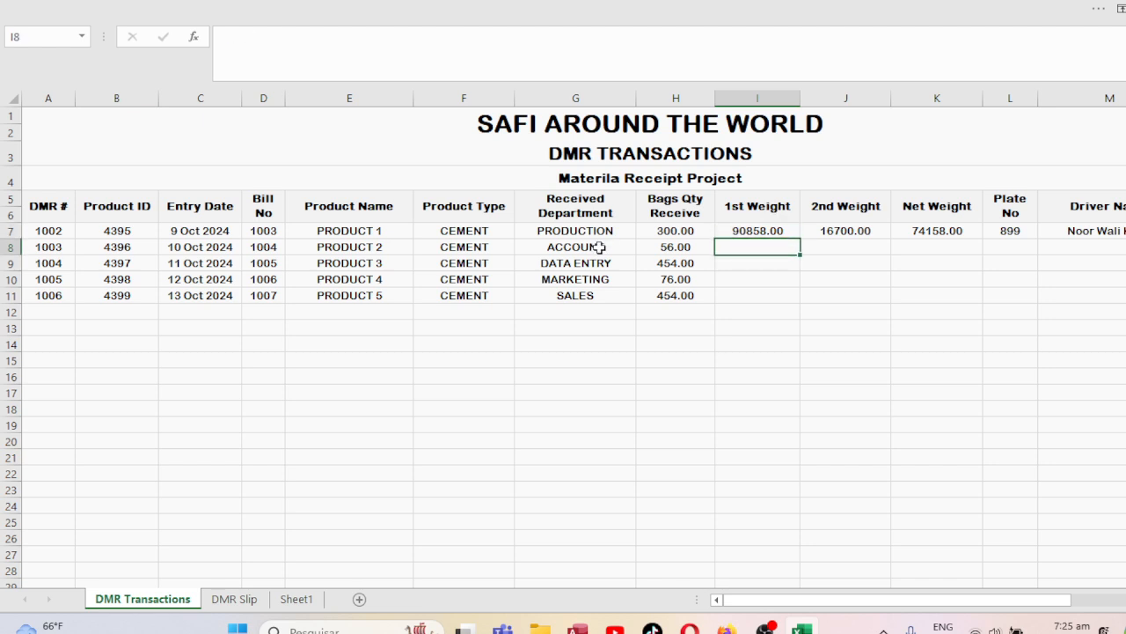
pyautogui.write('0')
pyautogui.press('Return')
# Fill the empty 2nd Weight cells J8:J12 with 0.
pyautogui.write('0')
pyautogui.press('Return')
pyautogui.write('0 0 0')
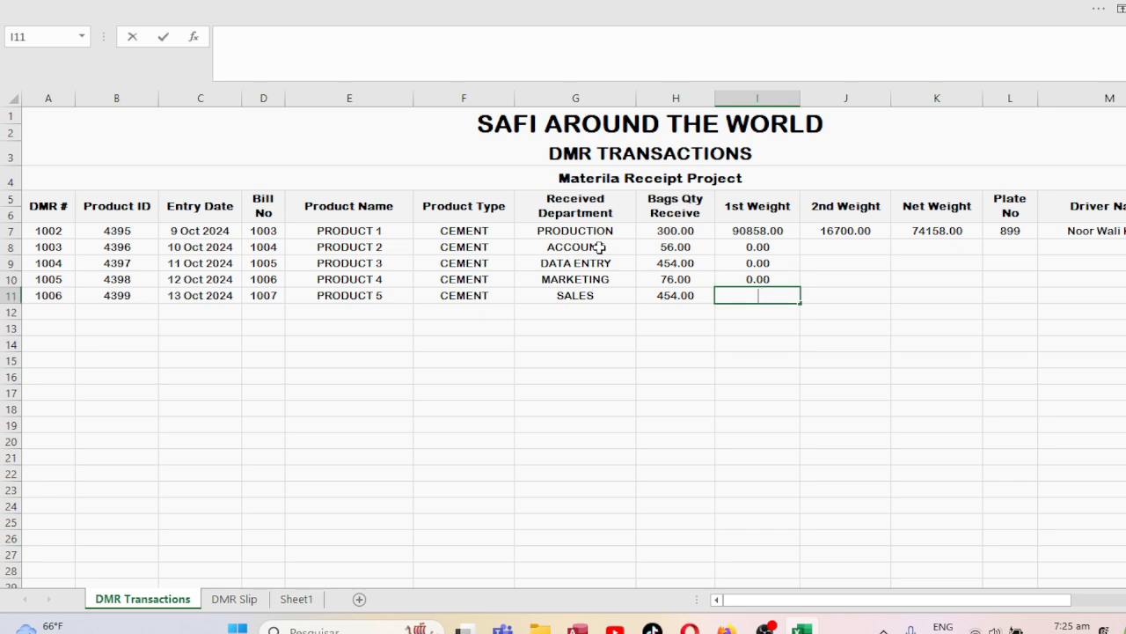
pyautogui.press('Up')
pyautogui.press('Up')
pyautogui.press('Up')
pyautogui.press('Right')
pyautogui.press('Up')
pyautogui.write('0')
pyautogui.press('Return')
# Fill the Net Weight cells K8:K12 with 0, so they show 0.00.
pyautogui.write('0')
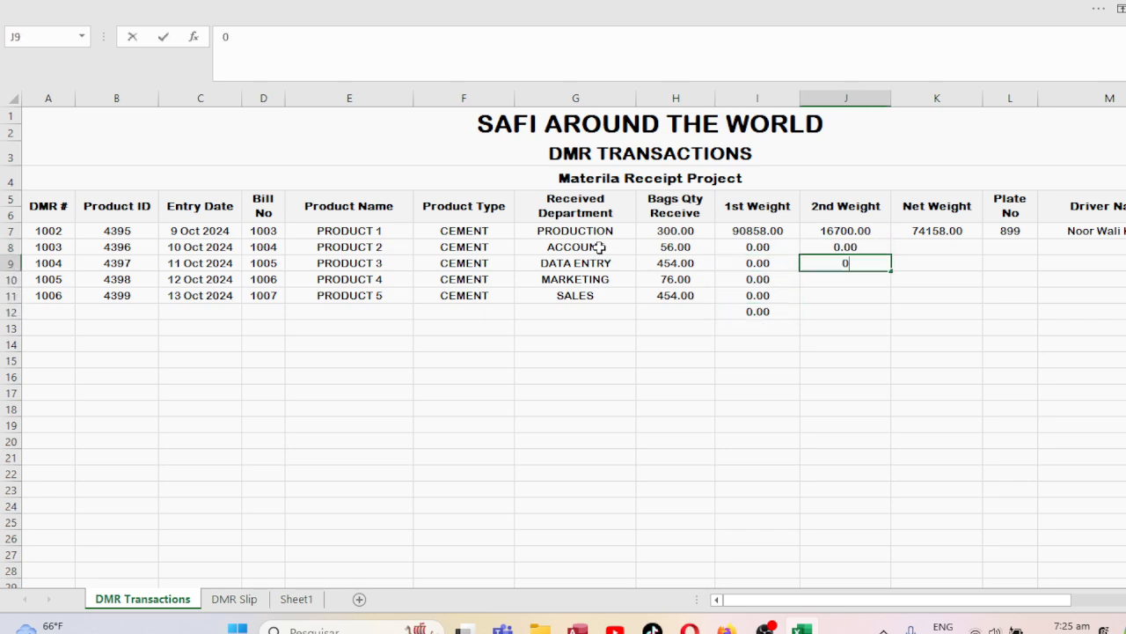
pyautogui.press('Return')
pyautogui.write('0 0')
pyautogui.press('Return')
pyautogui.write('0')
pyautogui.press('Right')
pyautogui.press('Up')
pyautogui.press('Up')
pyautogui.press('Up')
pyautogui.press('Up')
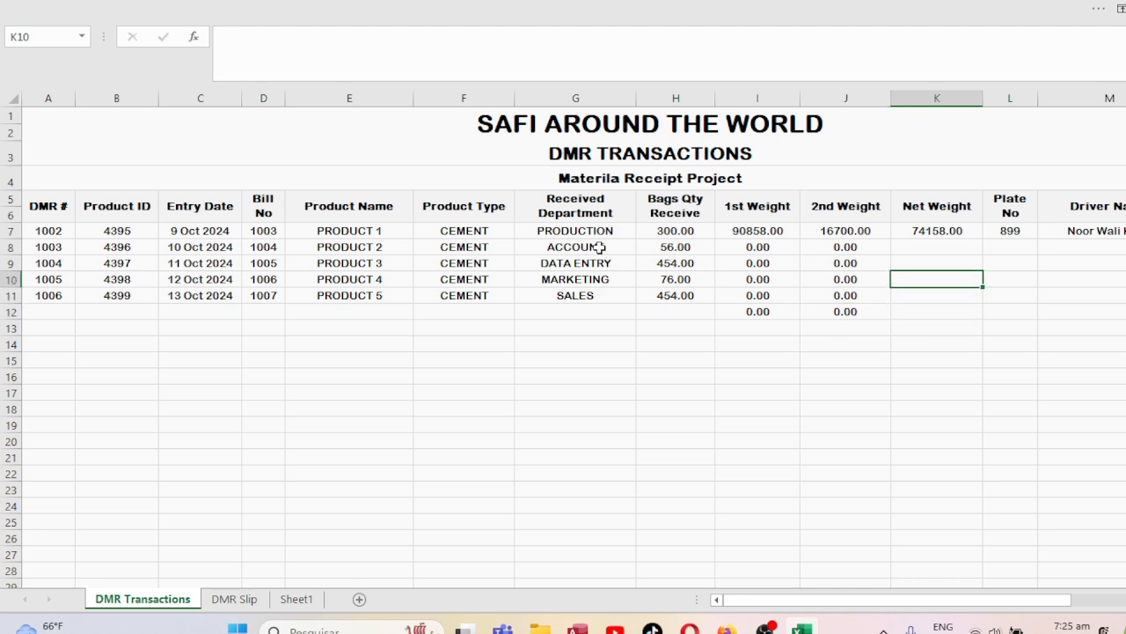
pyautogui.write('0')
pyautogui.press('Return')
pyautogui.write('0')
pyautogui.press('Return')
pyautogui.write('0')
pyautogui.press('Return')
pyautogui.write('0')
pyautogui.press('Return')
pyautogui.write('0')
pyautogui.press('Return')
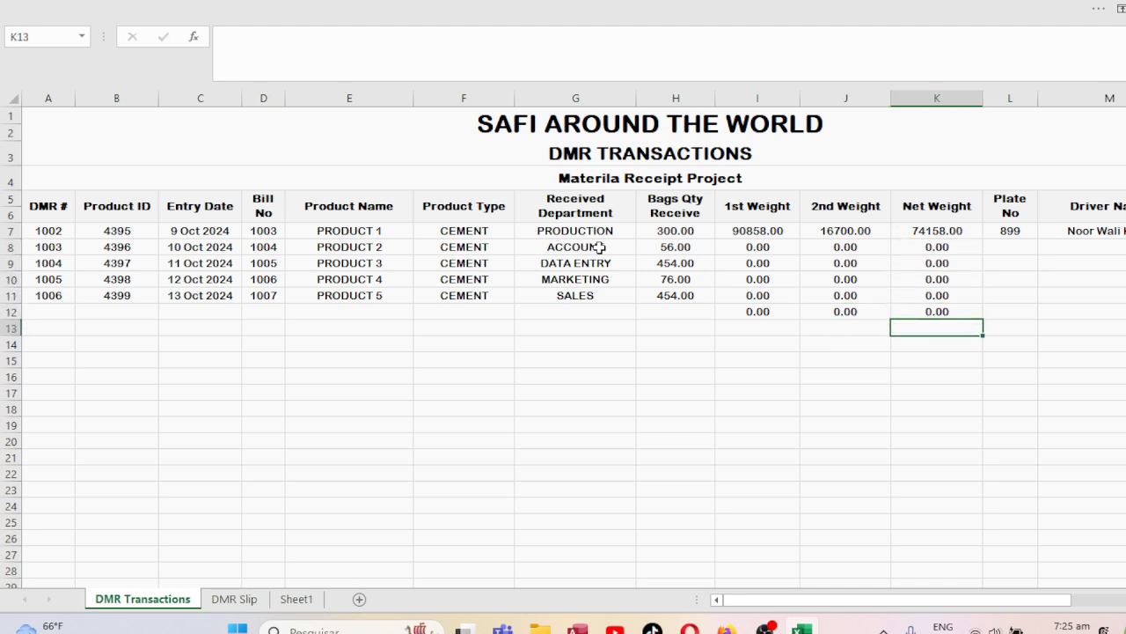
pyautogui.press('Up')
pyautogui.press('Up')
pyautogui.press('Up')
# Review the row 8 entries from Plate No across to Driver Name.
pyautogui.press('Right')
pyautogui.press('Up')
pyautogui.press('Up')
pyautogui.press('Up')
pyautogui.press('Down')
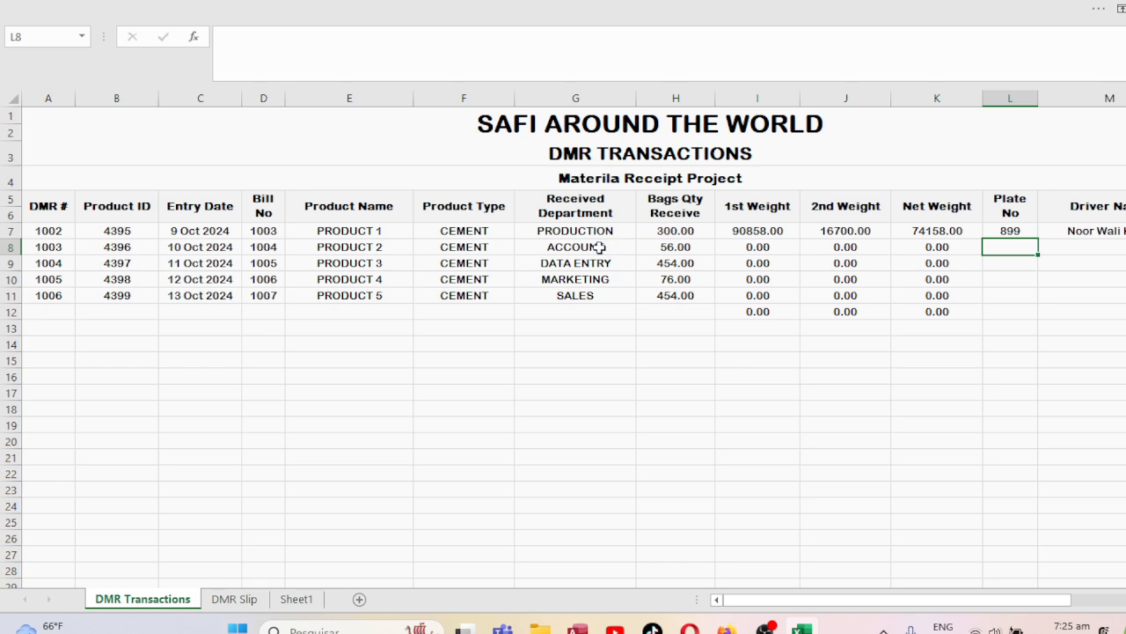
pyautogui.press('Left')
pyautogui.press('Left')
pyautogui.press('Left')
pyautogui.press('Left')
pyautogui.press('Left')
pyautogui.press('Left')
pyautogui.press('Left')
pyautogui.press('Left')
pyautogui.press('Left')
pyautogui.press('Left')
pyautogui.press('Left')
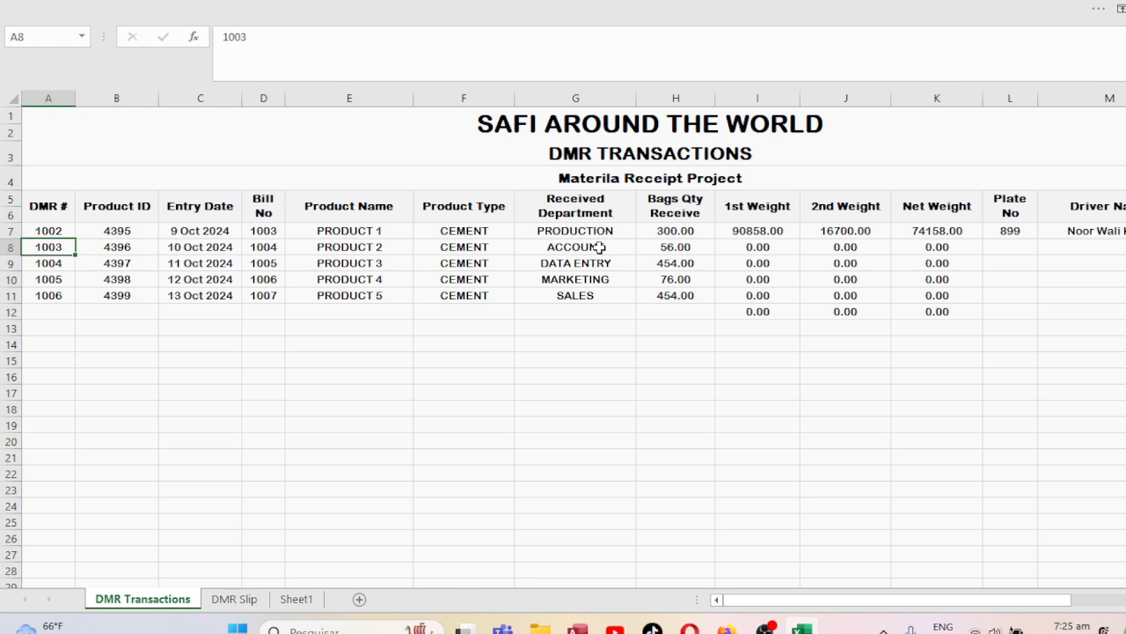
pyautogui.press('Right')
pyautogui.press('Right')
pyautogui.press('Right')
pyautogui.press('Right')
pyautogui.press('Right')
pyautogui.press('Right')
pyautogui.press('Right')
pyautogui.press('Right')
pyautogui.press('Right')
pyautogui.press('Right')
pyautogui.press('Right')
pyautogui.press('Right')
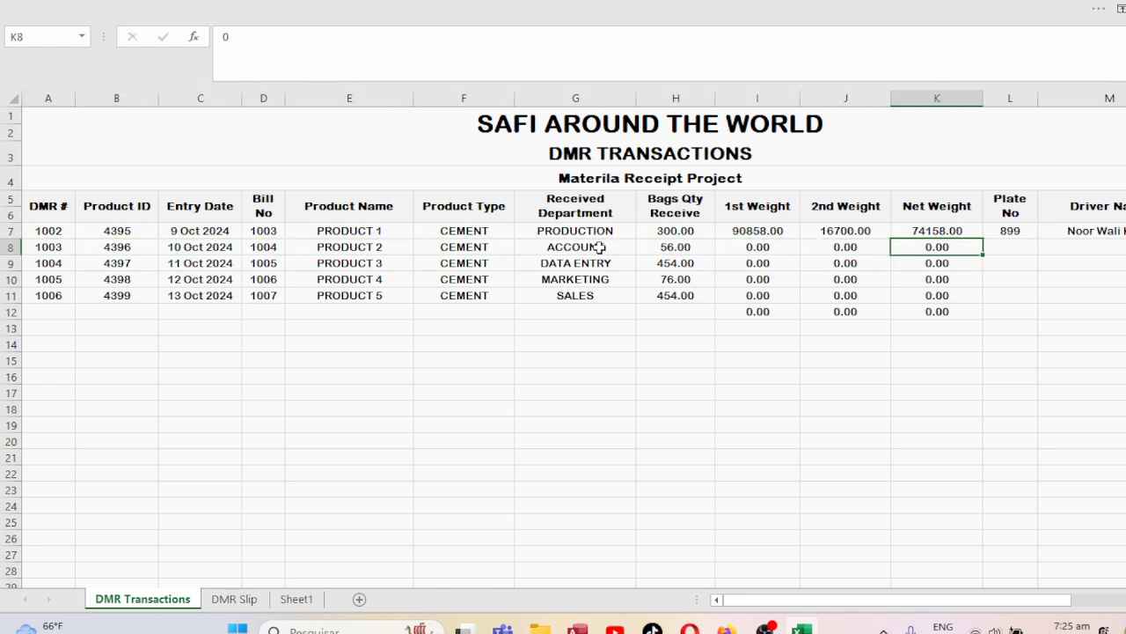
pyautogui.press('Right')
pyautogui.press('Left')
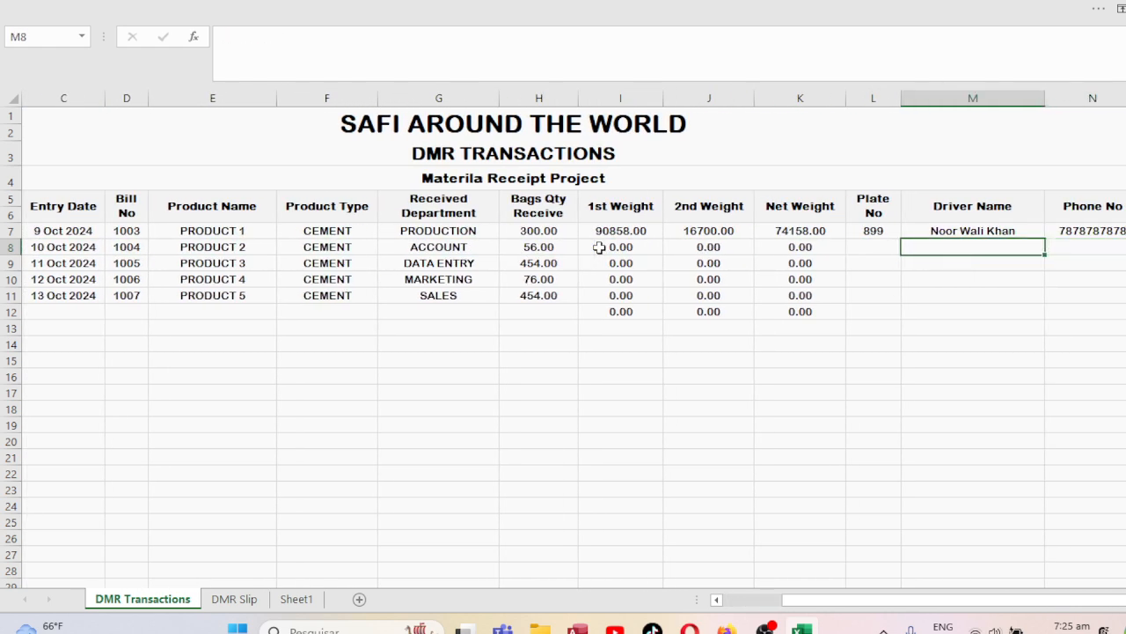
pyautogui.press('Left')
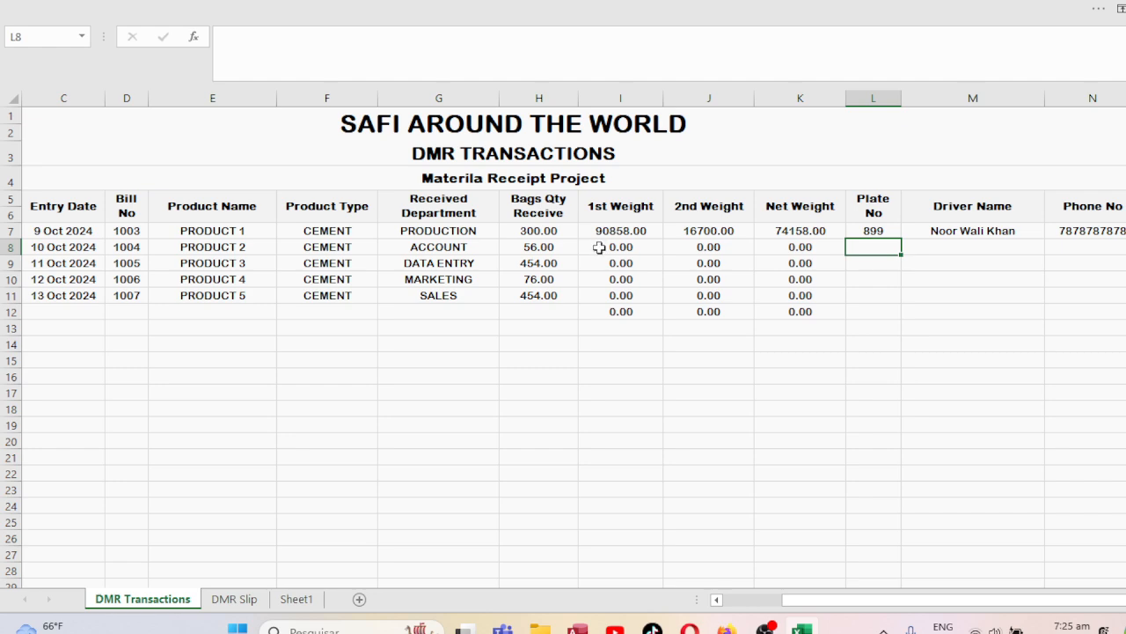
# On DMR Slip, start a VLOOKUP in B15 using the absolute DMR Number $E$7 as lookup value.
pyautogui.click(221, 601)
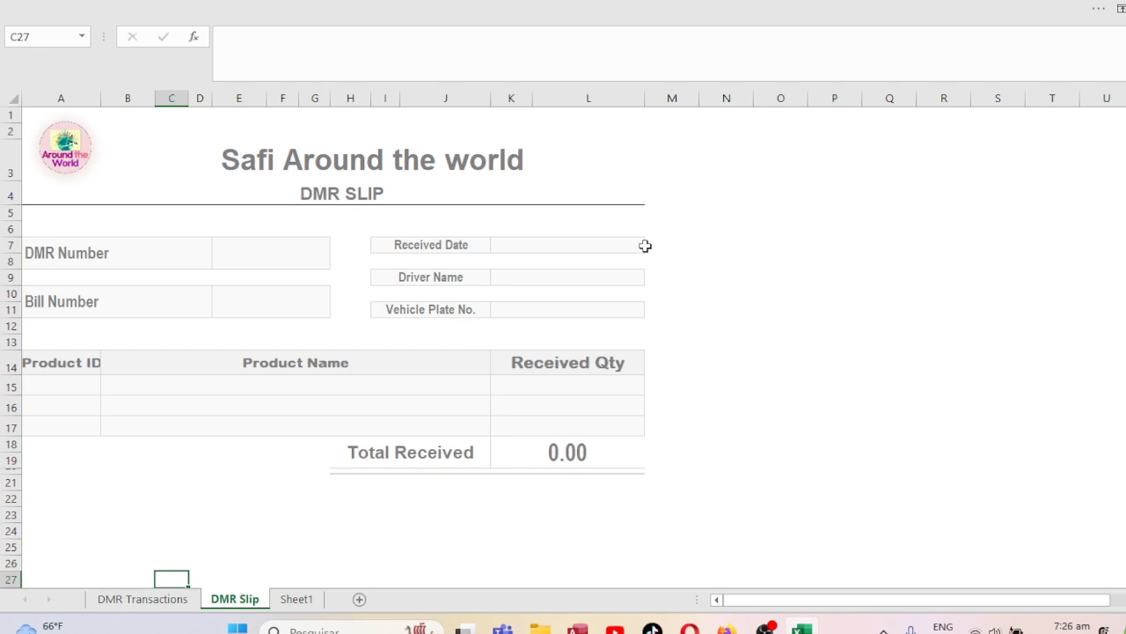
pyautogui.click(259, 261)
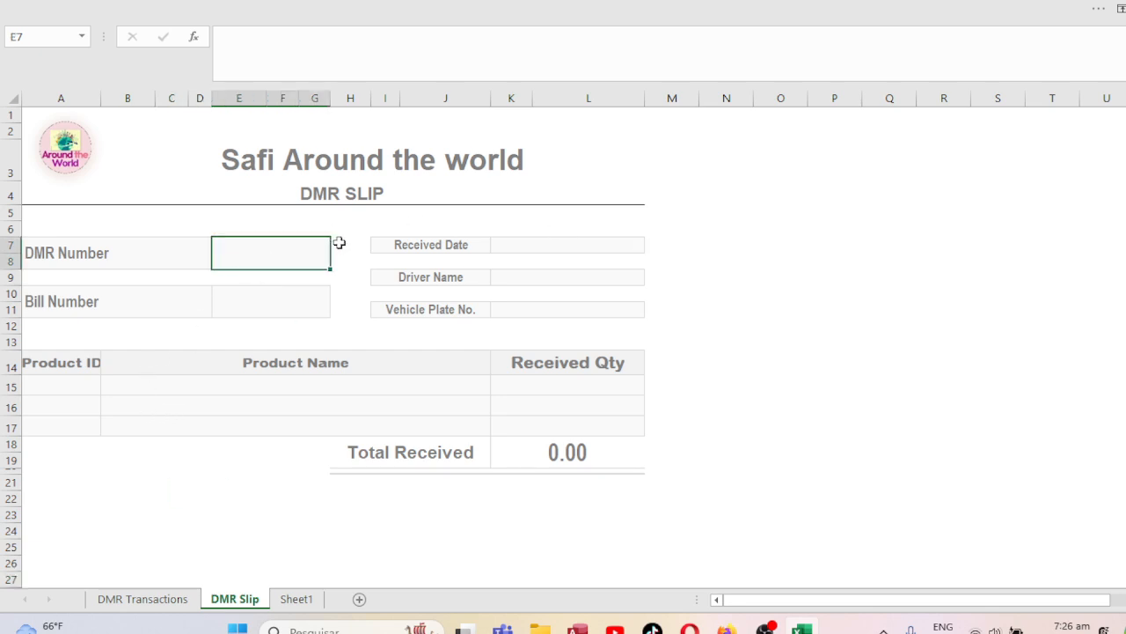
pyautogui.click(167, 387)
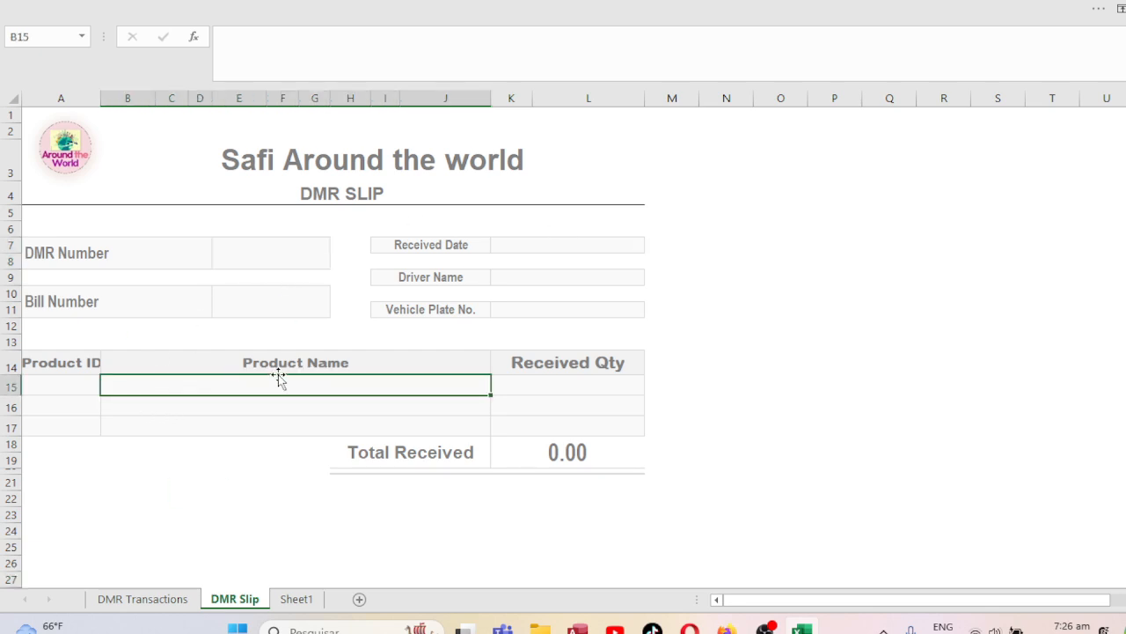
pyautogui.click(280, 254)
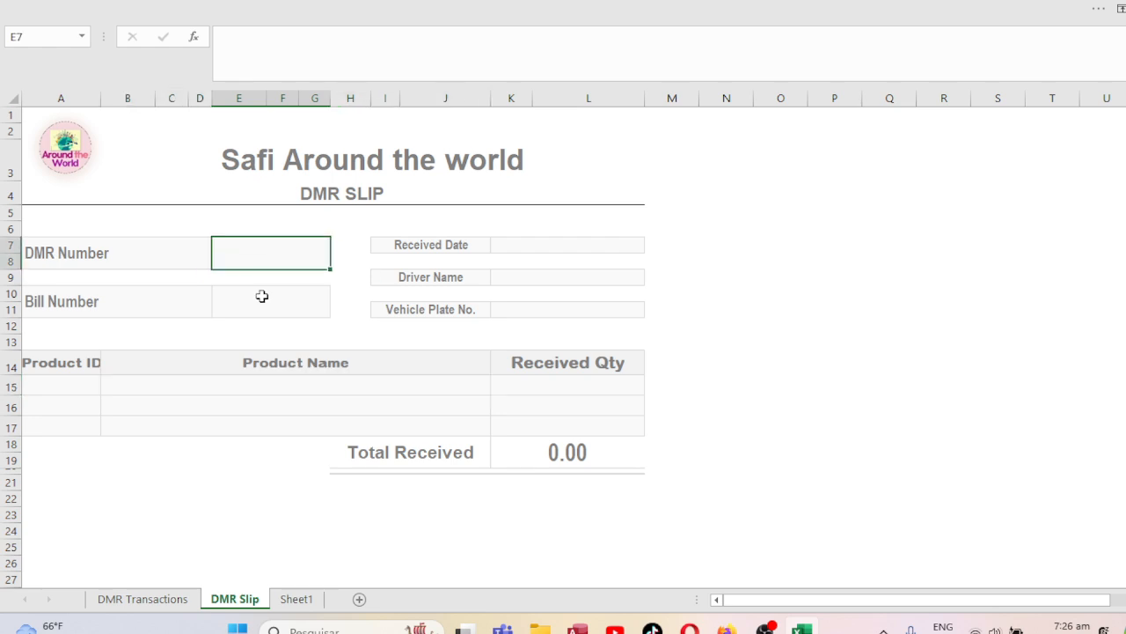
pyautogui.click(192, 393)
pyautogui.write('=')
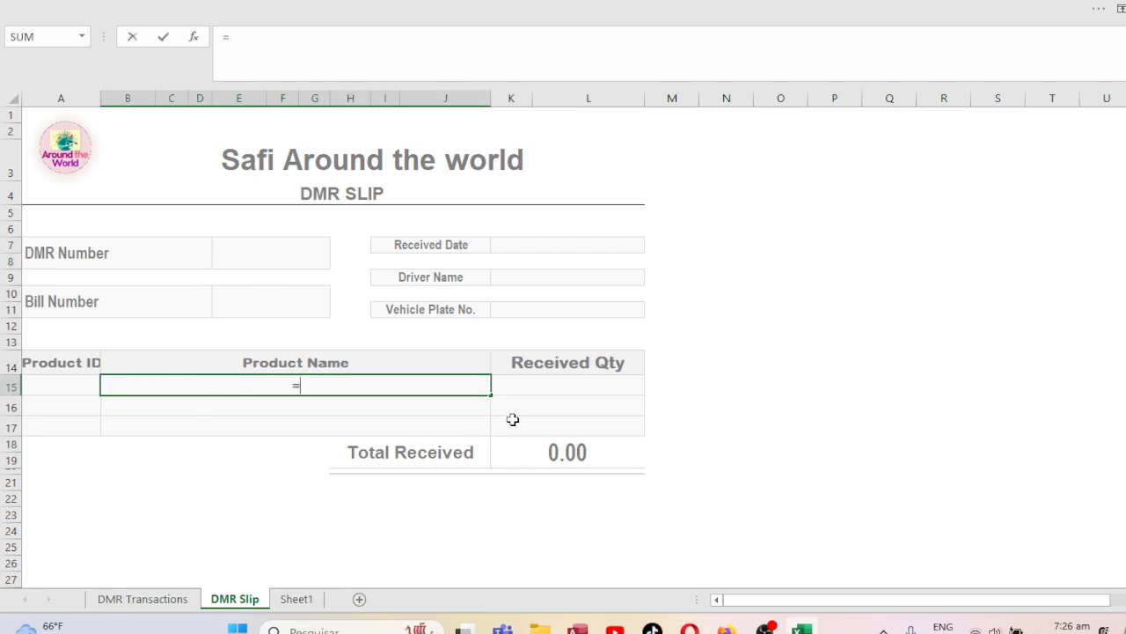
pyautogui.write('VLOOKUP(')
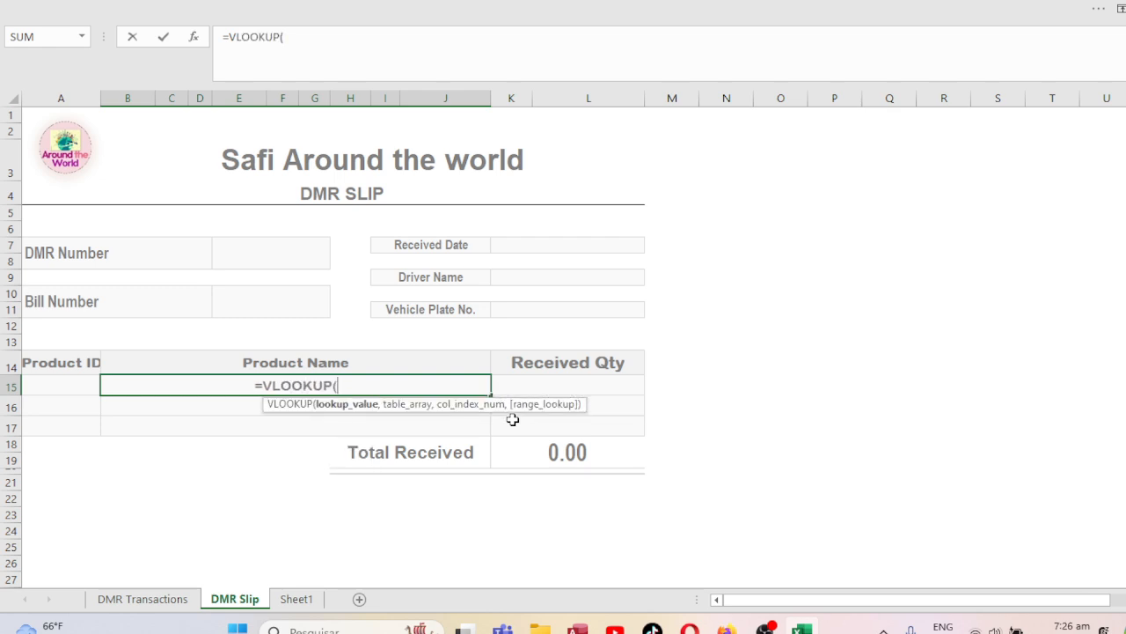
pyautogui.click(243, 255)
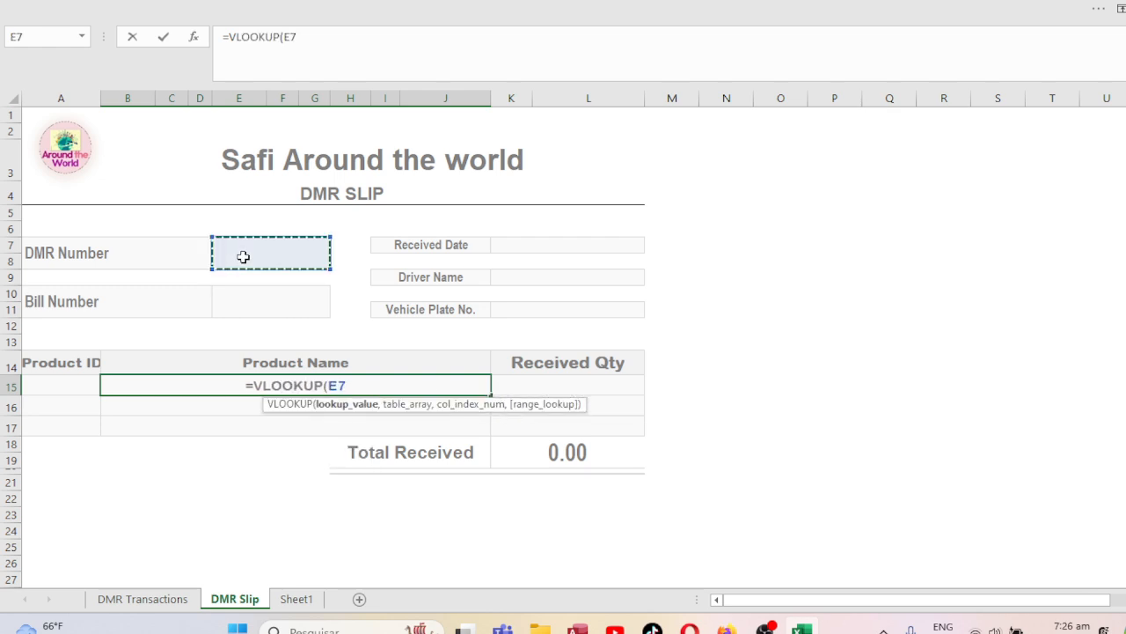
pyautogui.write(',')
pyautogui.press('BackSpace')
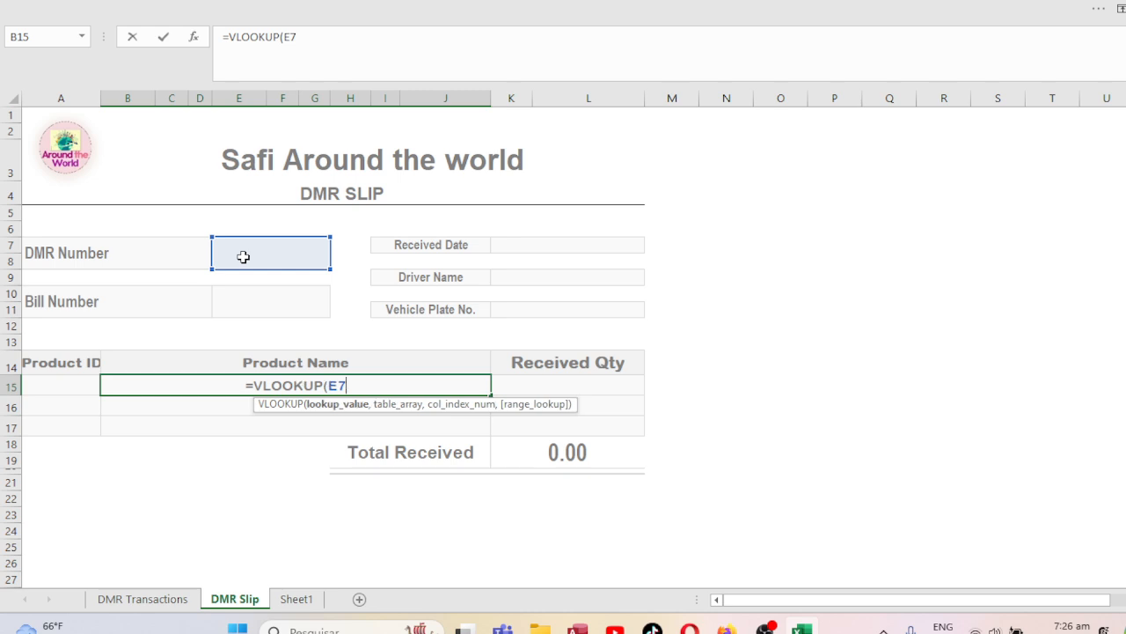
pyautogui.press('F4')
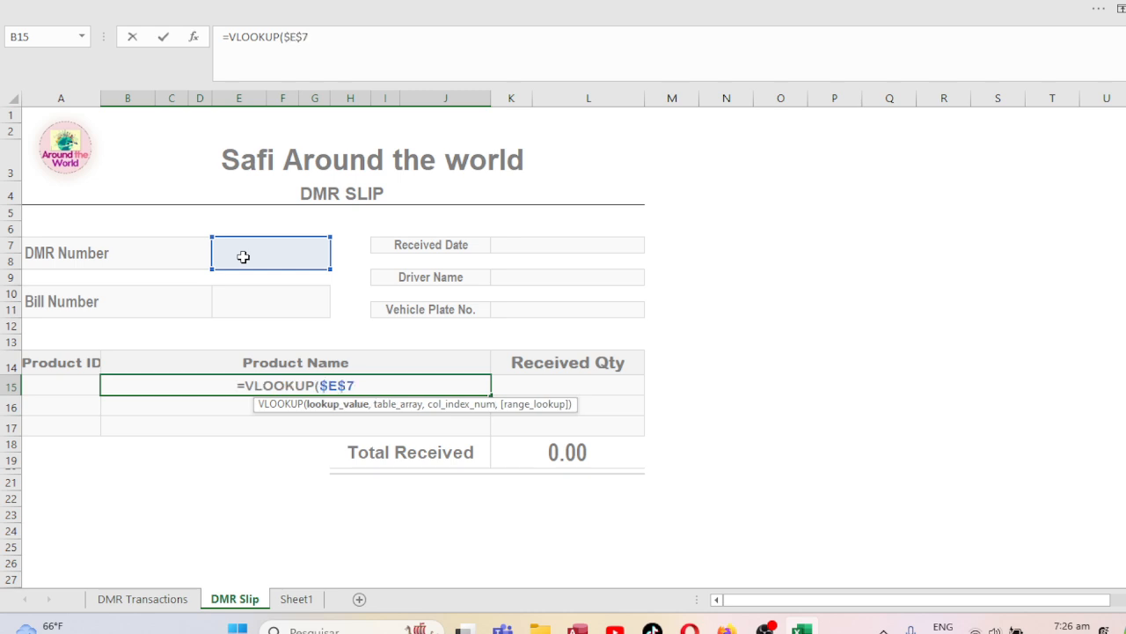
pyautogui.write(',')
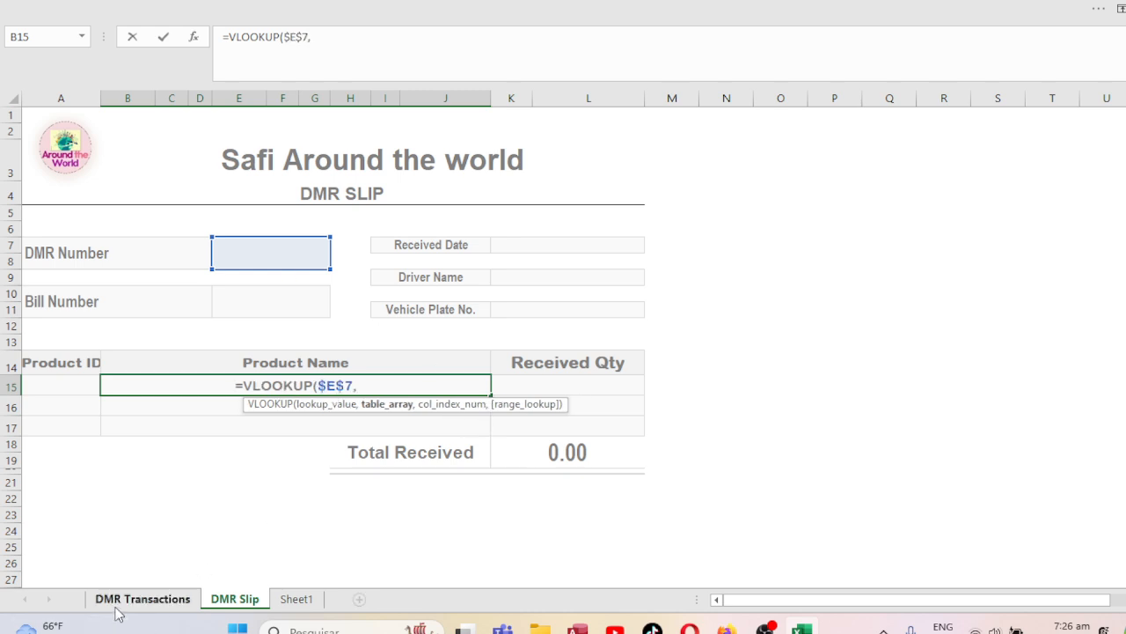
# Set the lookup table to 'DMR Transactions'!$A$5:$N$45.
pyautogui.click(116, 603)
pyautogui.click(45, 212)
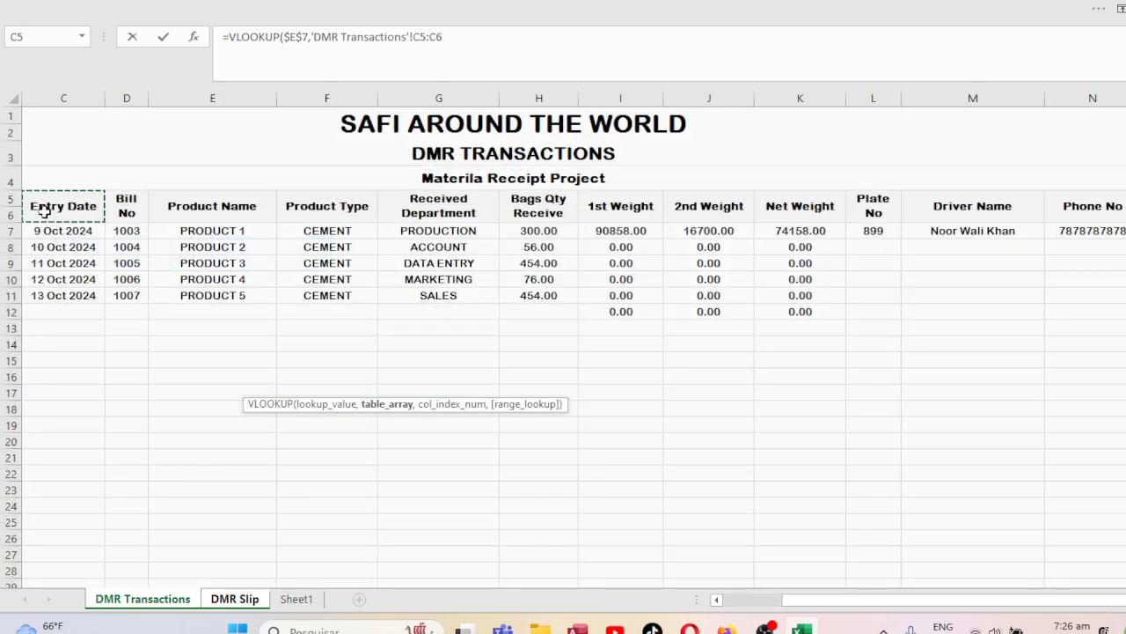
pyautogui.press('Left')
pyautogui.press('Left')
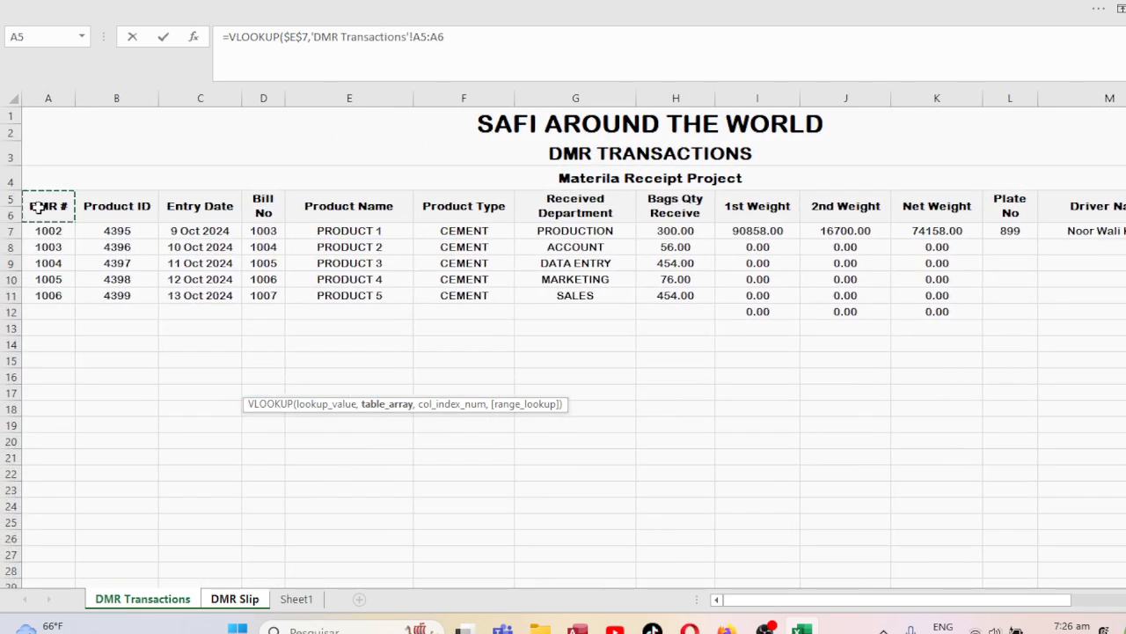
pyautogui.moveTo(38, 206); pyautogui.dragTo(1036, 260)
pyautogui.hotkey('ctrl', 'shift', 'Down')
pyautogui.hotkey('ctrl', 'shift', 'Down')
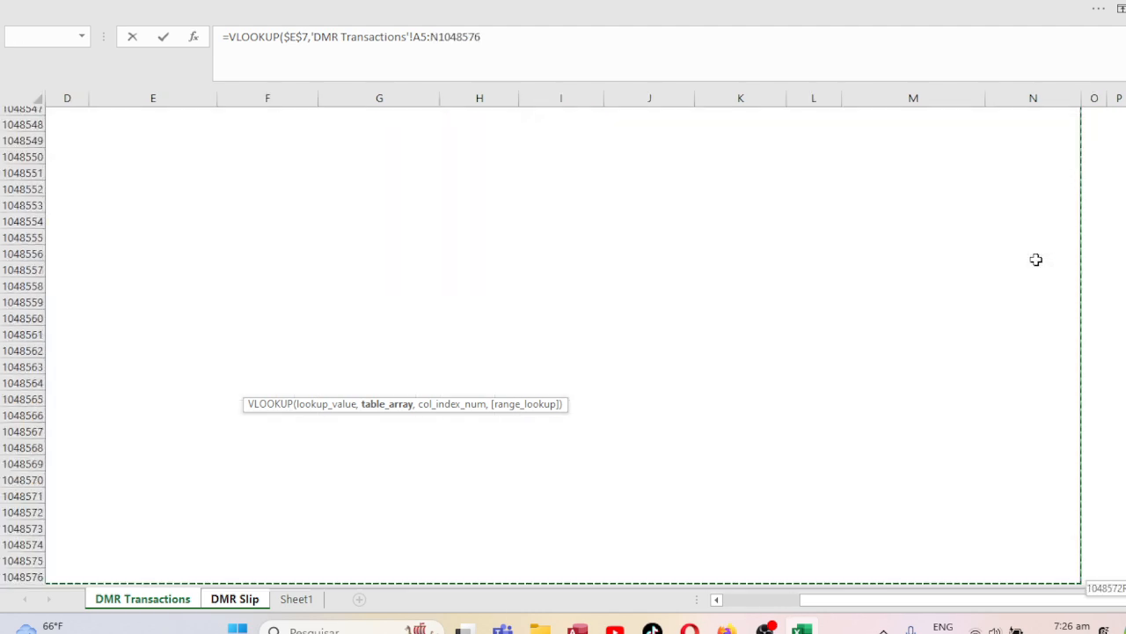
pyautogui.hotkey('ctrl', 'shift', 'Up')
pyautogui.hotkey('shift', 'Down')
pyautogui.hotkey('shift', 'Down')
pyautogui.hotkey('shift', 'Down')
pyautogui.hotkey('shift', 'Down')
pyautogui.hotkey('shift', 'Down')
pyautogui.hotkey('shift', 'Down')
pyautogui.hotkey('shift', 'Down')
pyautogui.hotkey('shift', 'Down')
pyautogui.hotkey('shift', 'Down')
pyautogui.hotkey('shift', 'Down')
pyautogui.hotkey('shift', 'Down')
pyautogui.hotkey('shift', 'Down')
pyautogui.hotkey('shift', 'Down')
pyautogui.hotkey('shift', 'Down')
pyautogui.hotkey('shift', 'Down')
pyautogui.hotkey('shift', 'Down')
pyautogui.hotkey('shift', 'Down')
pyautogui.hotkey('shift', 'Down')
pyautogui.hotkey('shift', 'Down')
pyautogui.hotkey('shift', 'Down')
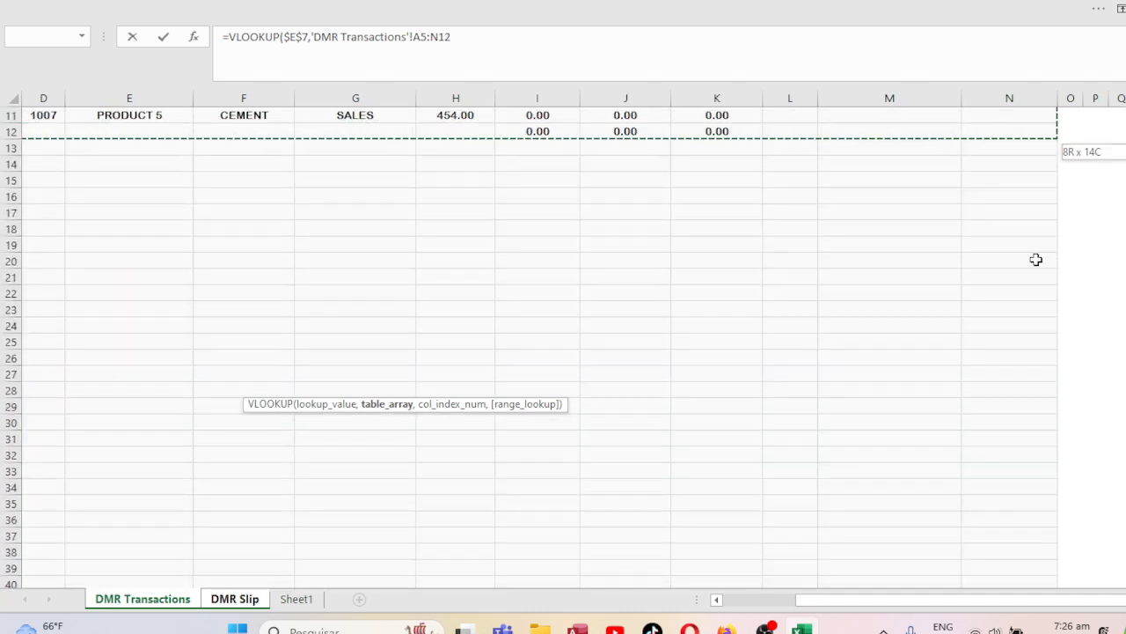
pyautogui.hotkey('shift', 'Down')
pyautogui.hotkey('shift', 'Down')
pyautogui.hotkey('shift', 'Down')
pyautogui.hotkey('shift', 'Down')
pyautogui.hotkey('shift', 'Down')
pyautogui.hotkey('shift', 'Down')
pyautogui.hotkey('shift', 'Down')
pyautogui.hotkey('shift', 'Down')
pyautogui.hotkey('shift', 'Down')
pyautogui.hotkey('shift', 'Down')
pyautogui.hotkey('shift', 'Down')
pyautogui.hotkey('shift', 'Down')
pyautogui.hotkey('shift', 'Down')
pyautogui.hotkey('shift', 'Down')
pyautogui.hotkey('shift', 'Down')
pyautogui.hotkey('shift', 'Down')
pyautogui.hotkey('shift', 'Down')
pyautogui.hotkey('shift', 'Down')
pyautogui.hotkey('shift', 'Down')
pyautogui.hotkey('shift', 'Down')
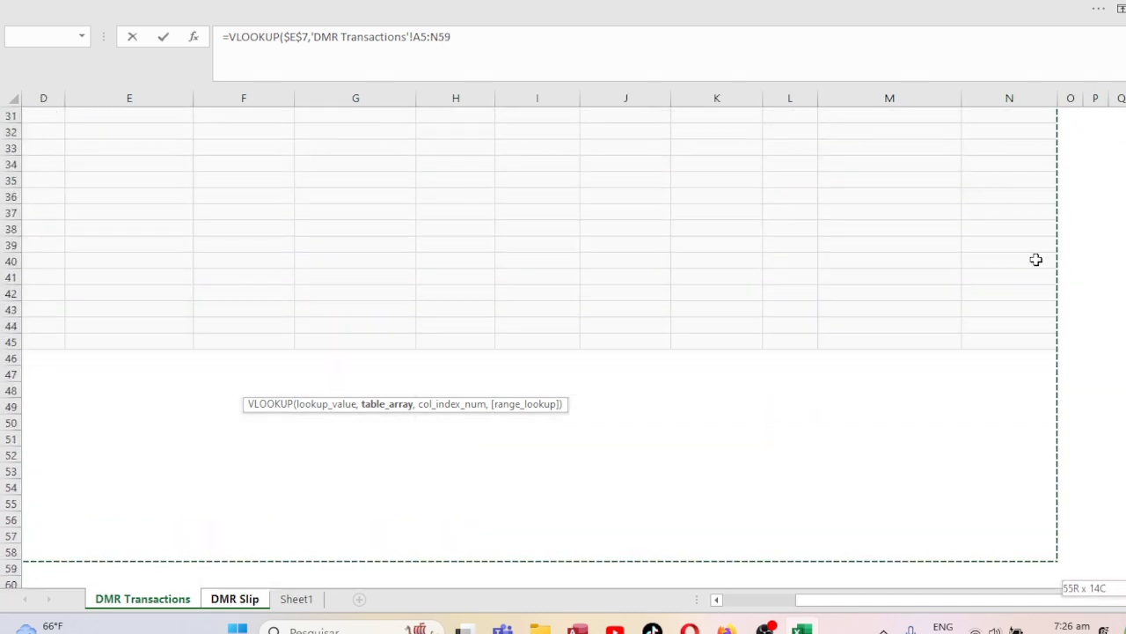
pyautogui.hotkey('shift', 'Up')
pyautogui.hotkey('shift', 'Up')
pyautogui.hotkey('shift', 'Up')
pyautogui.hotkey('shift', 'Up')
pyautogui.hotkey('shift', 'Up')
pyautogui.hotkey('shift', 'Up')
pyautogui.hotkey('shift', 'Up')
pyautogui.hotkey('shift', 'Up')
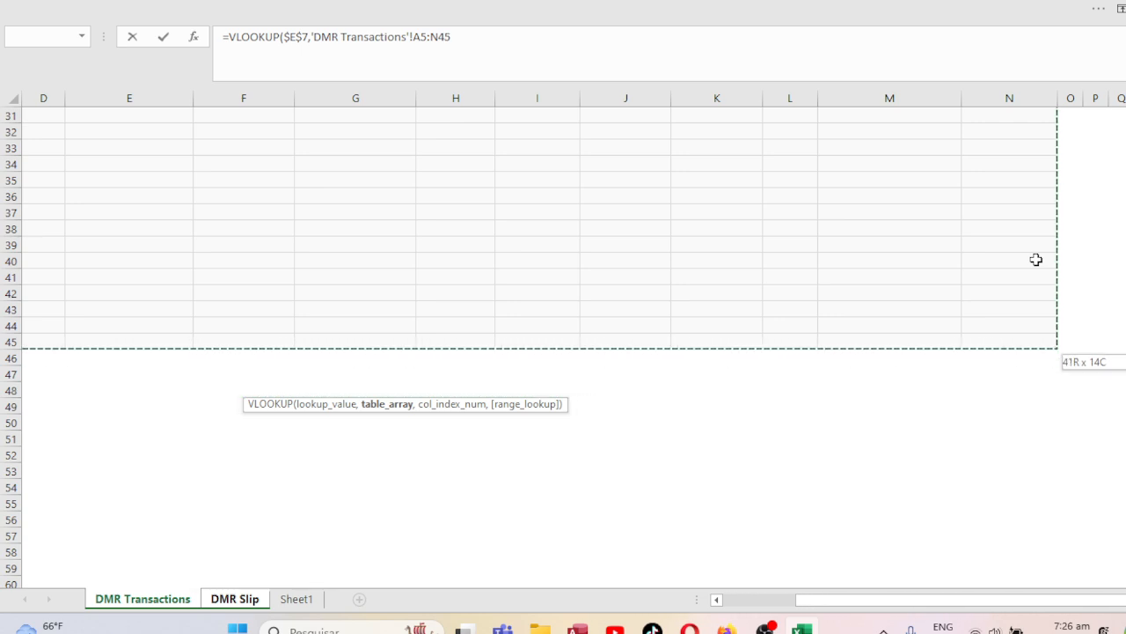
pyautogui.press('F5')
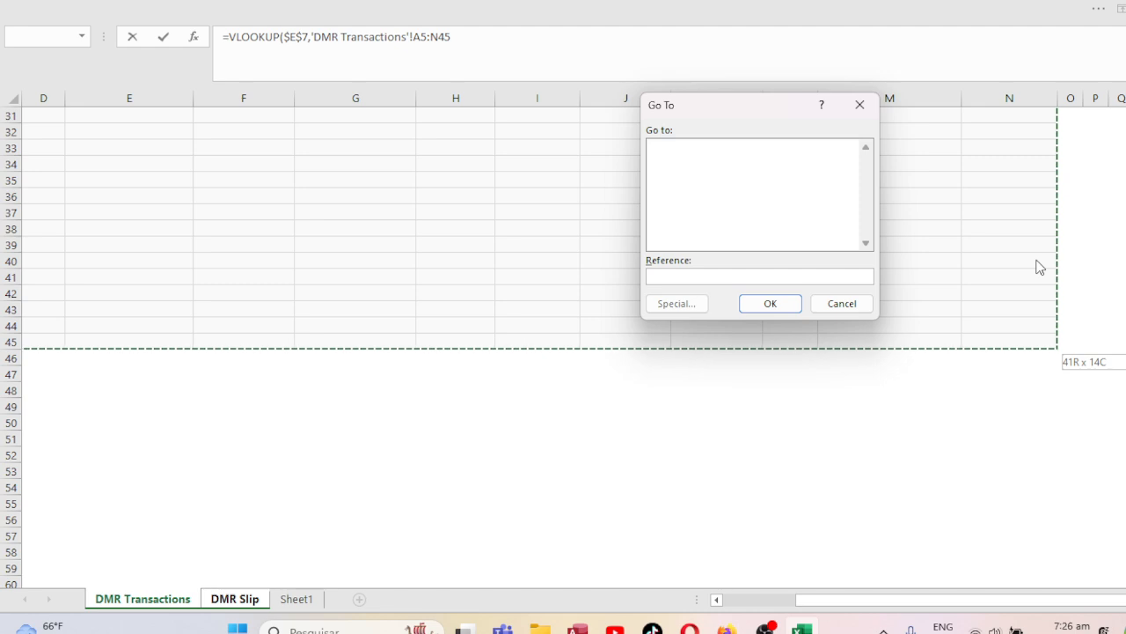
pyautogui.click(861, 303)
pyautogui.press('F4')
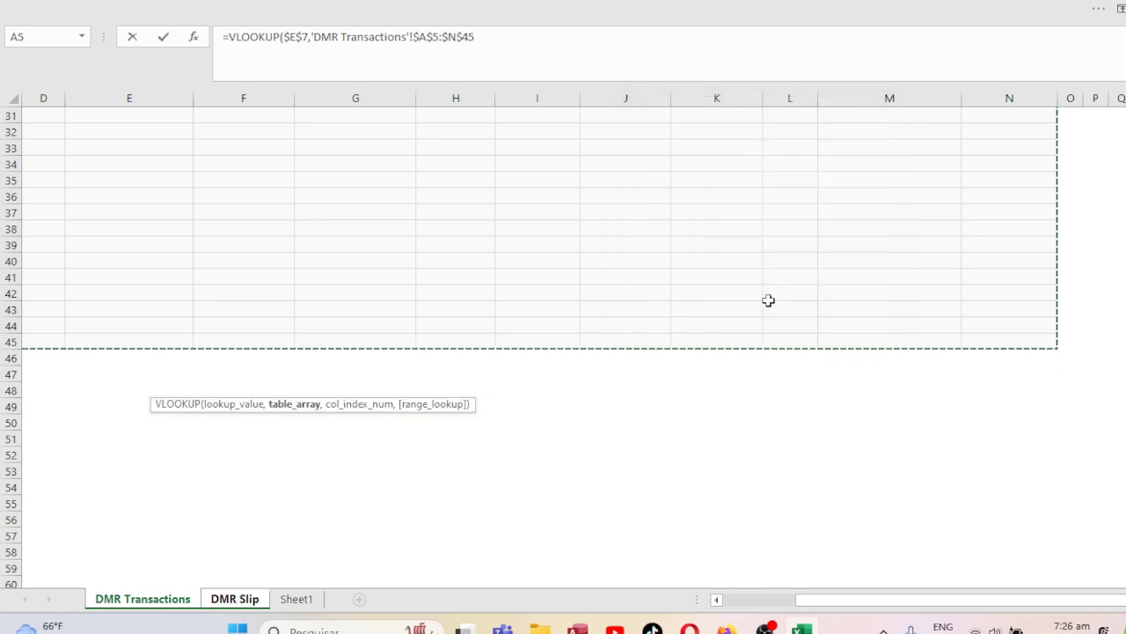
# Finish the VLOOKUP with column index 2 and exact match 0.
pyautogui.write(',')
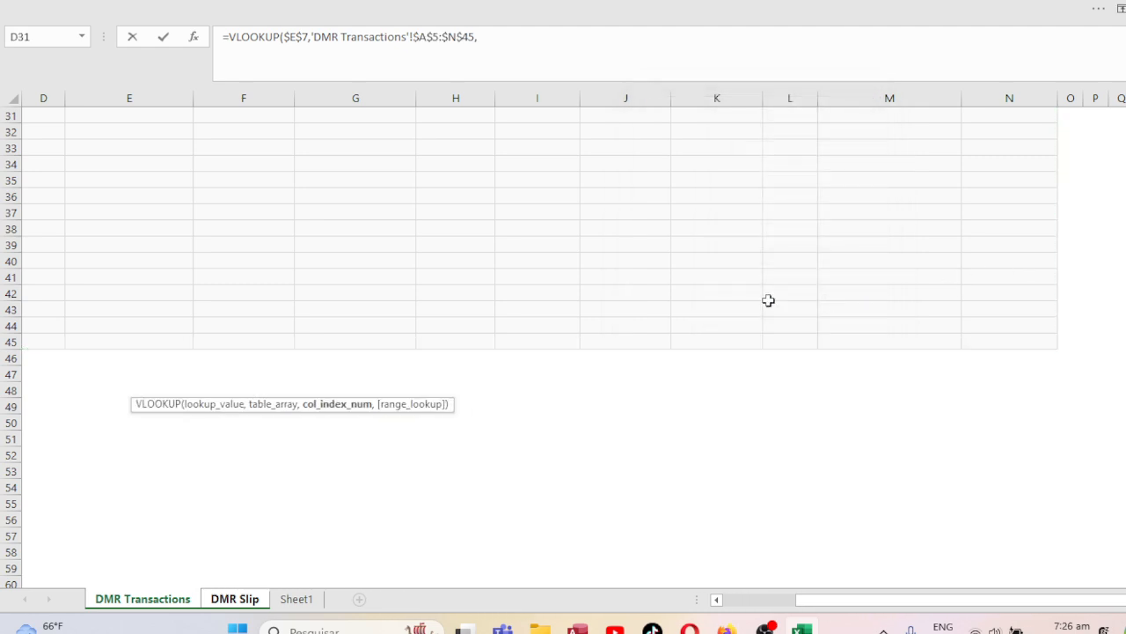
pyautogui.write('2,0')
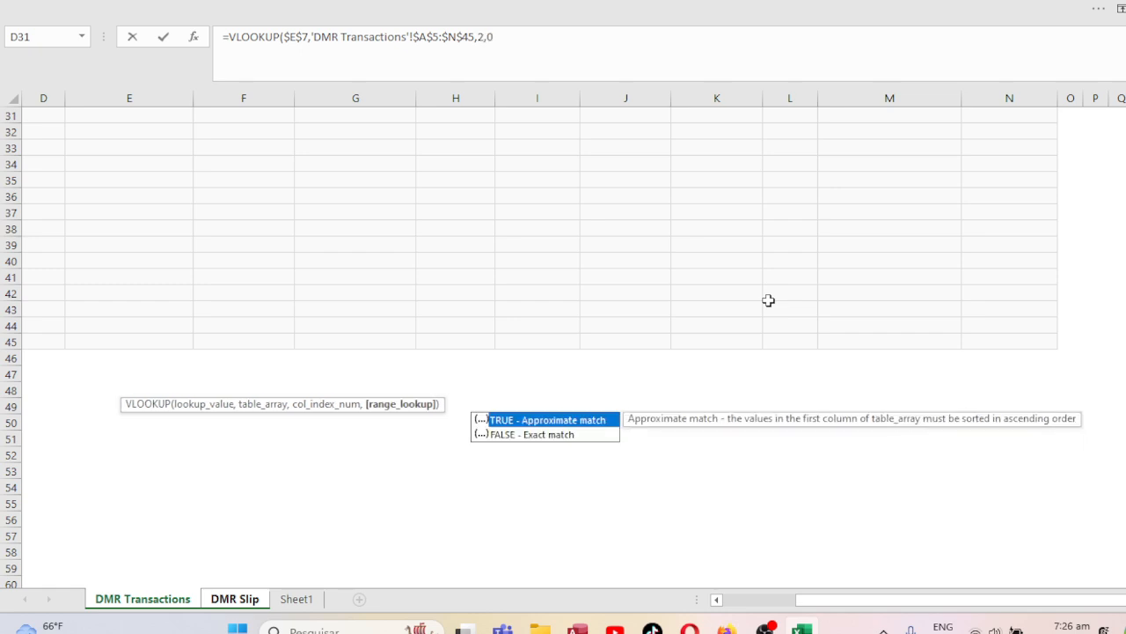
pyautogui.press('BackSpace')
pyautogui.press('BackSpace')
pyautogui.press('BackSpace')
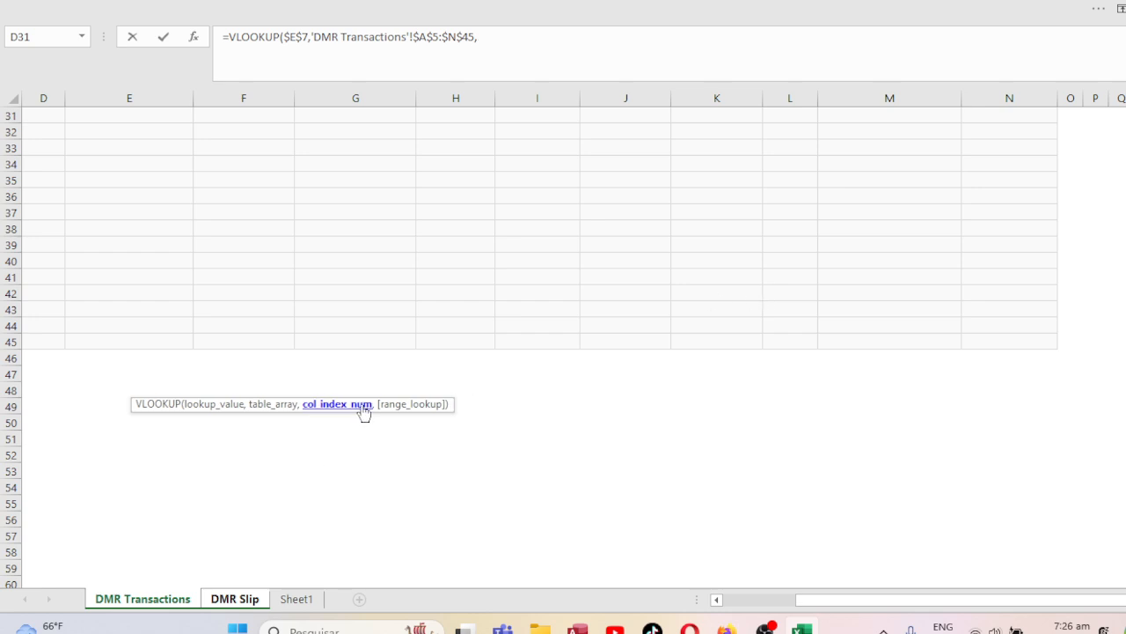
pyautogui.click(506, 40)
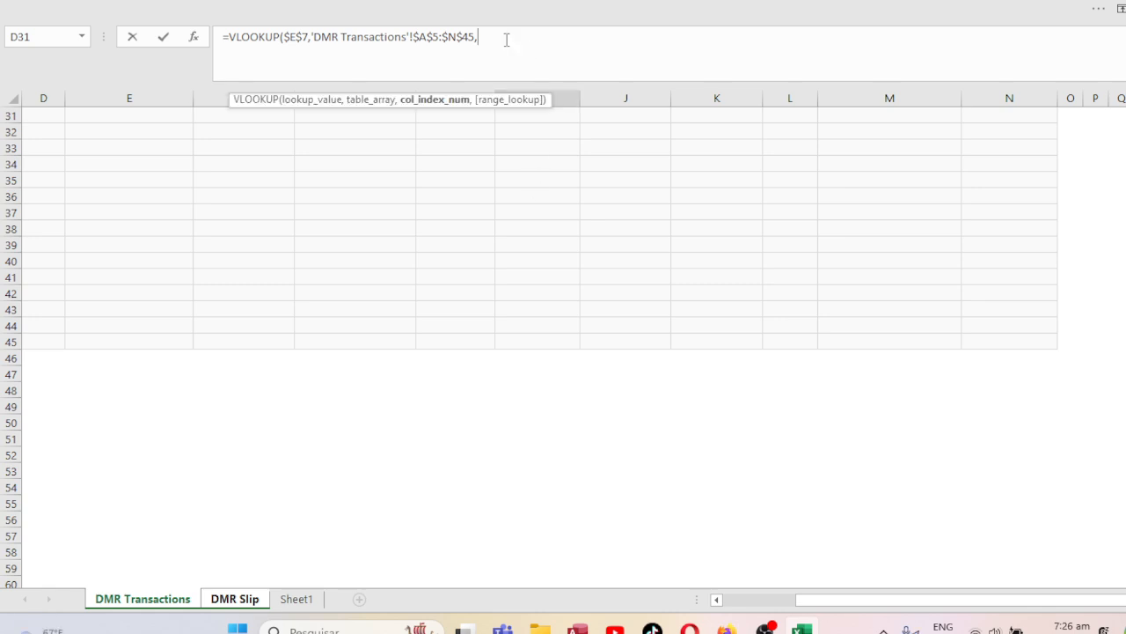
pyautogui.write('2')
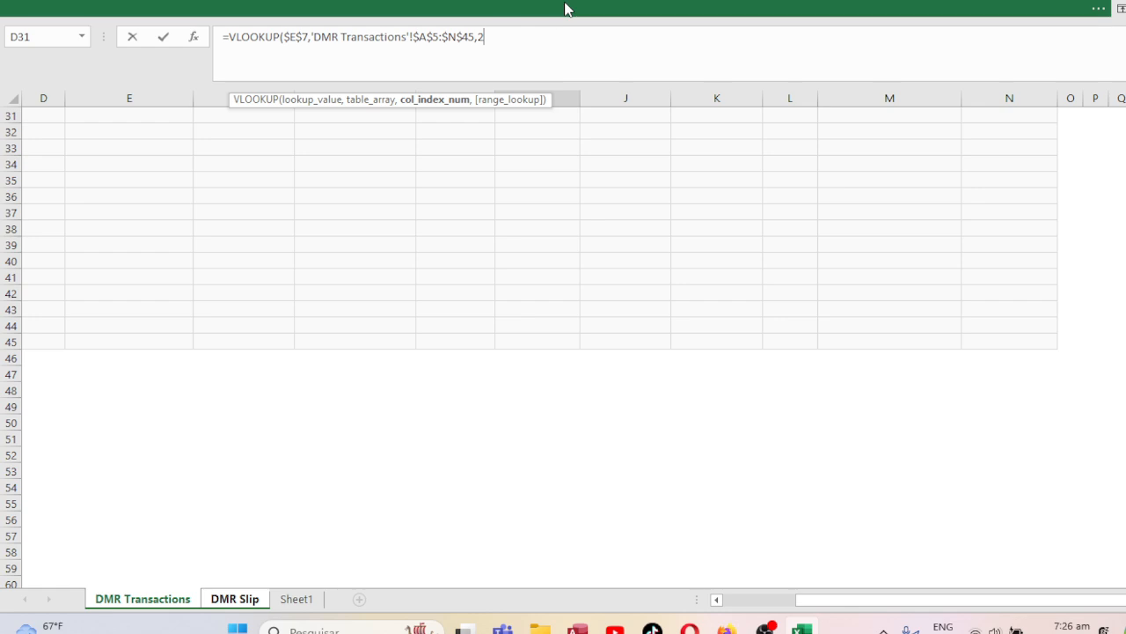
pyautogui.write(',')
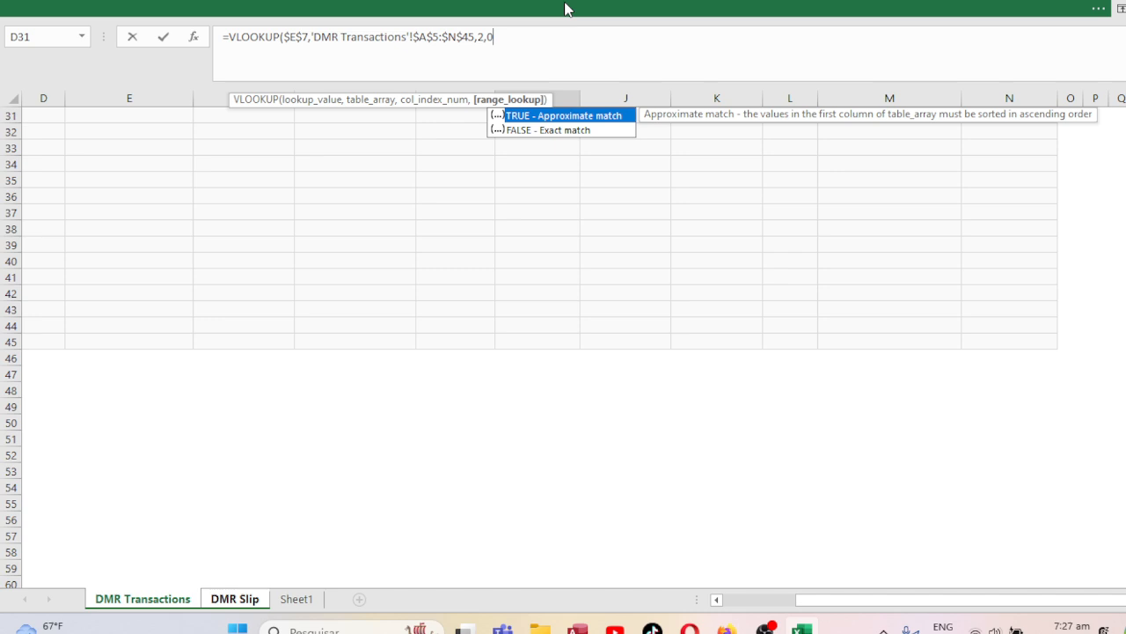
pyautogui.write('0)')
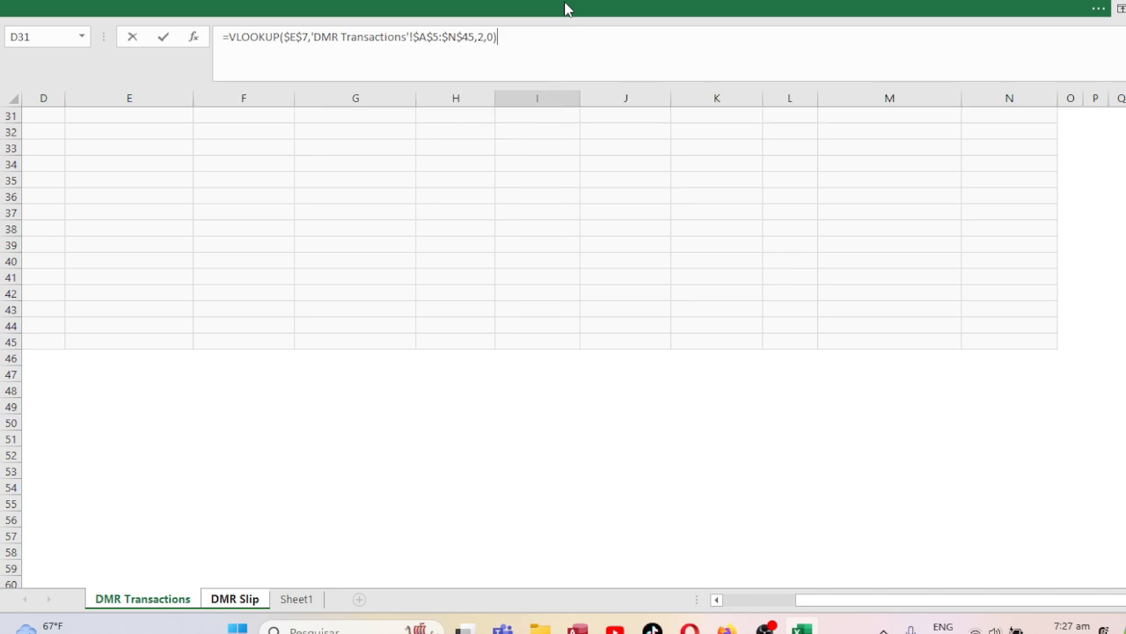
pyautogui.press('Return')
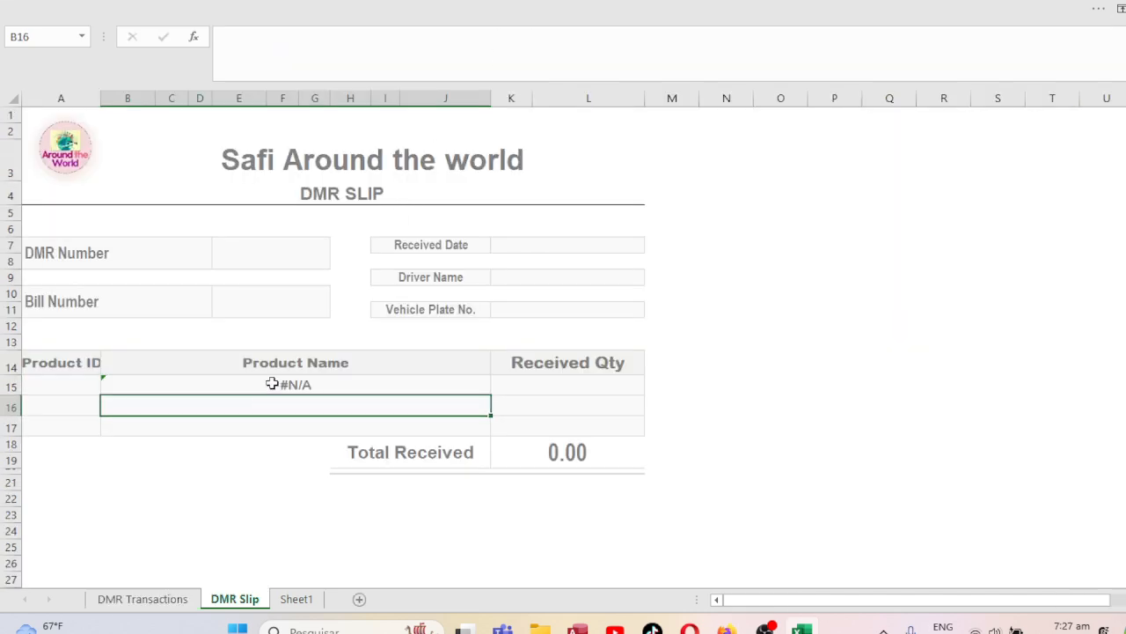
pyautogui.click(272, 384)
# Look up the first DMR number, 1002, in the DMR # column of DMR Transactions.
pyautogui.click(259, 253)
pyautogui.click(280, 385)
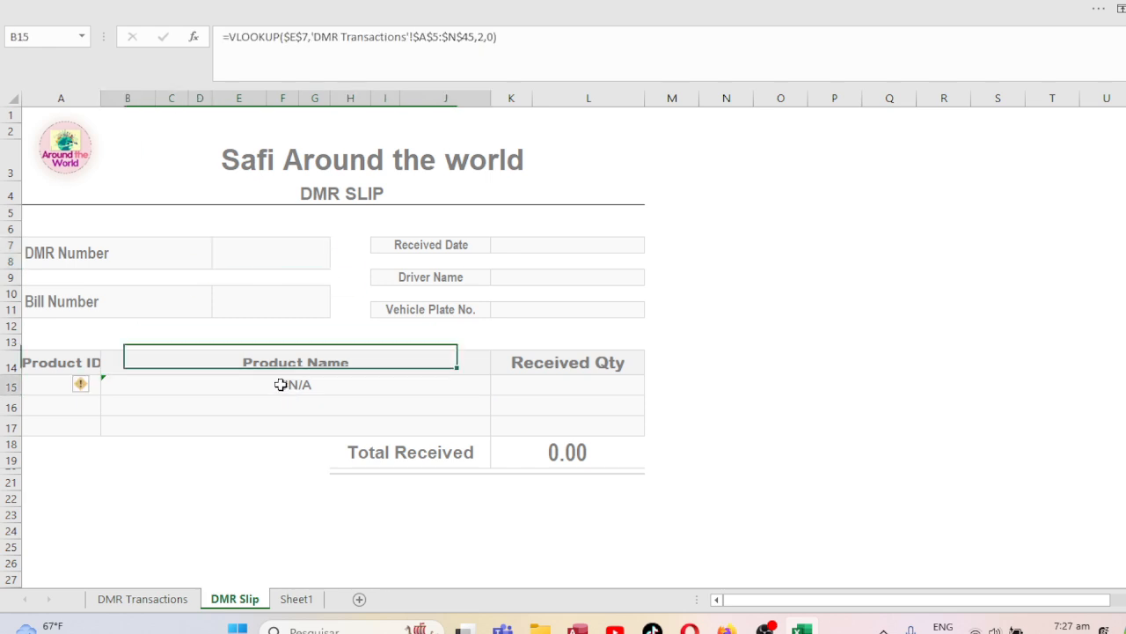
pyautogui.click(280, 253)
pyautogui.click(143, 598)
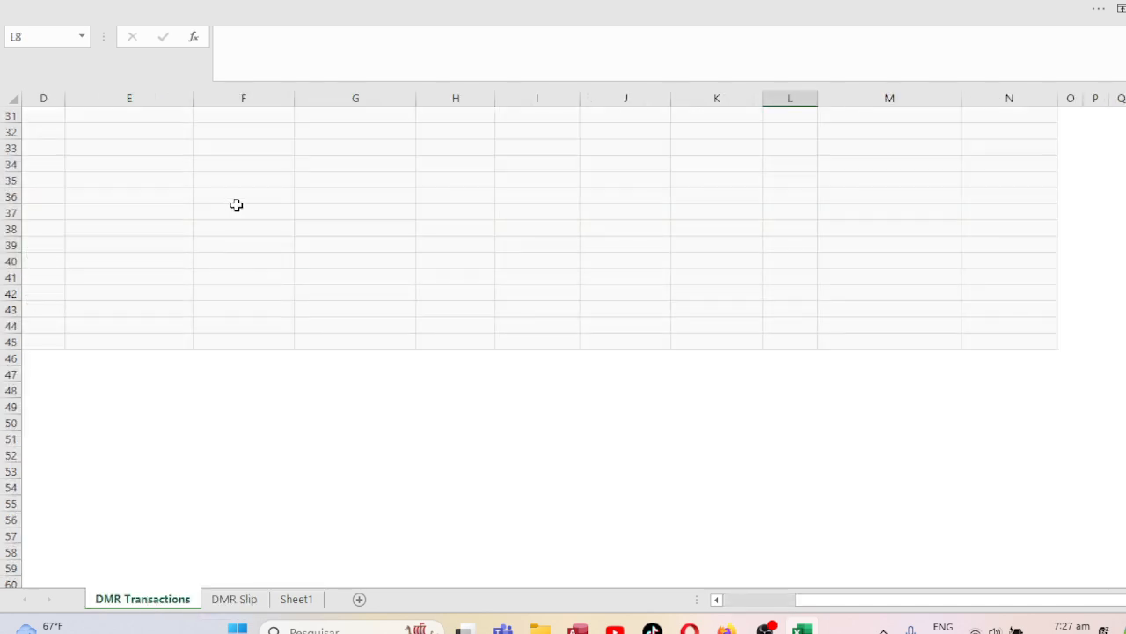
pyautogui.press('Up')
pyautogui.press('Left')
pyautogui.press('Left')
pyautogui.press('Left')
pyautogui.press('Left')
pyautogui.press('Left')
pyautogui.press('Left')
pyautogui.press('Left')
pyautogui.press('Left')
pyautogui.press('Left')
pyautogui.press('Left')
pyautogui.press('Left')
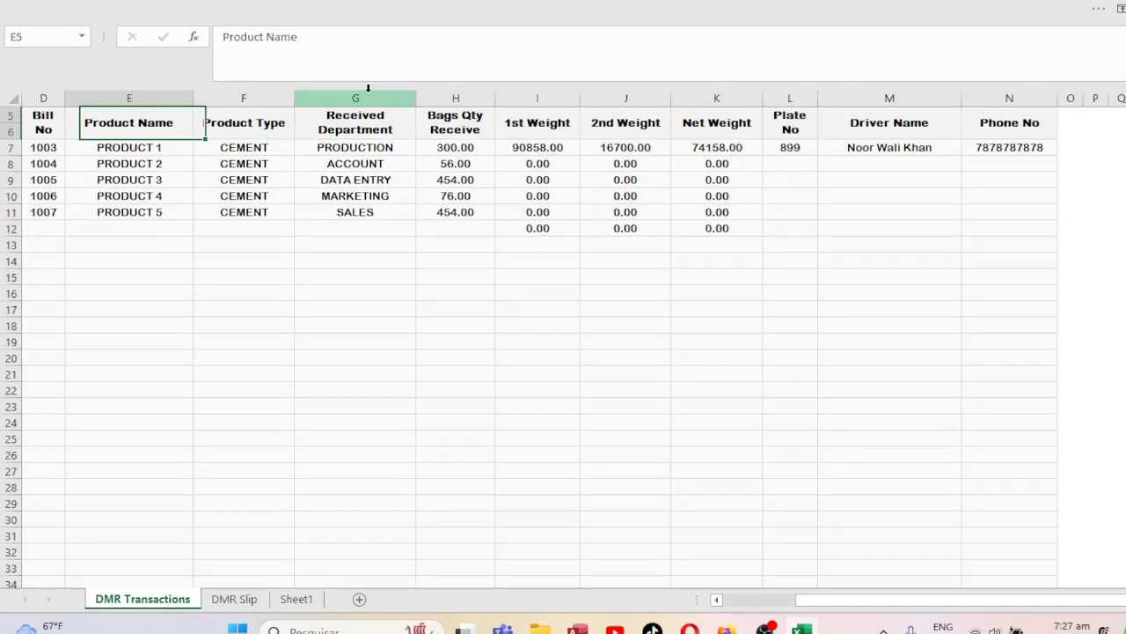
pyautogui.press('Down')
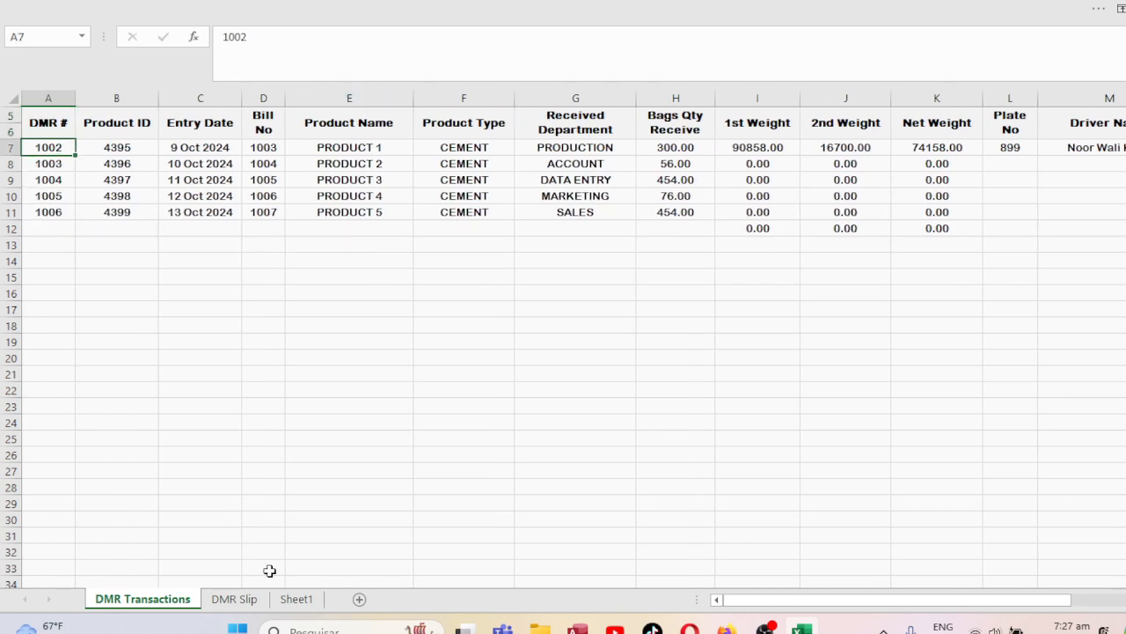
# Enter 1002 as the DMR Number in E7 on DMR Slip, correcting a mistyped 10002.
pyautogui.click(245, 600)
pyautogui.write('10002')
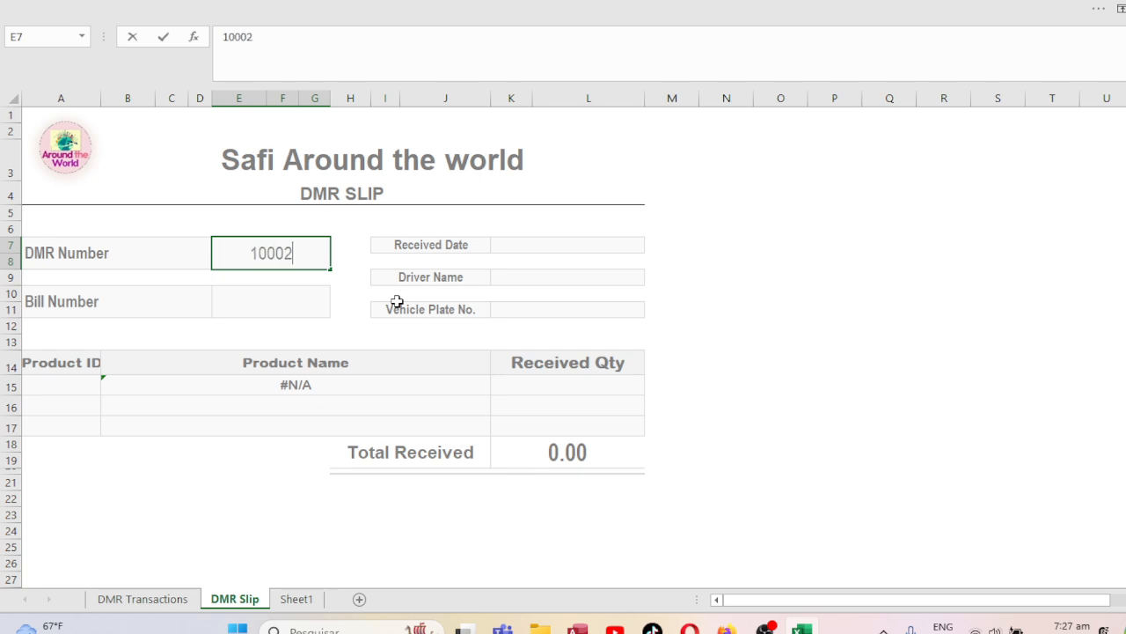
pyautogui.press('Return')
pyautogui.press('Up')
pyautogui.write('1002')
pyautogui.press('Return')
pyautogui.press('Up')
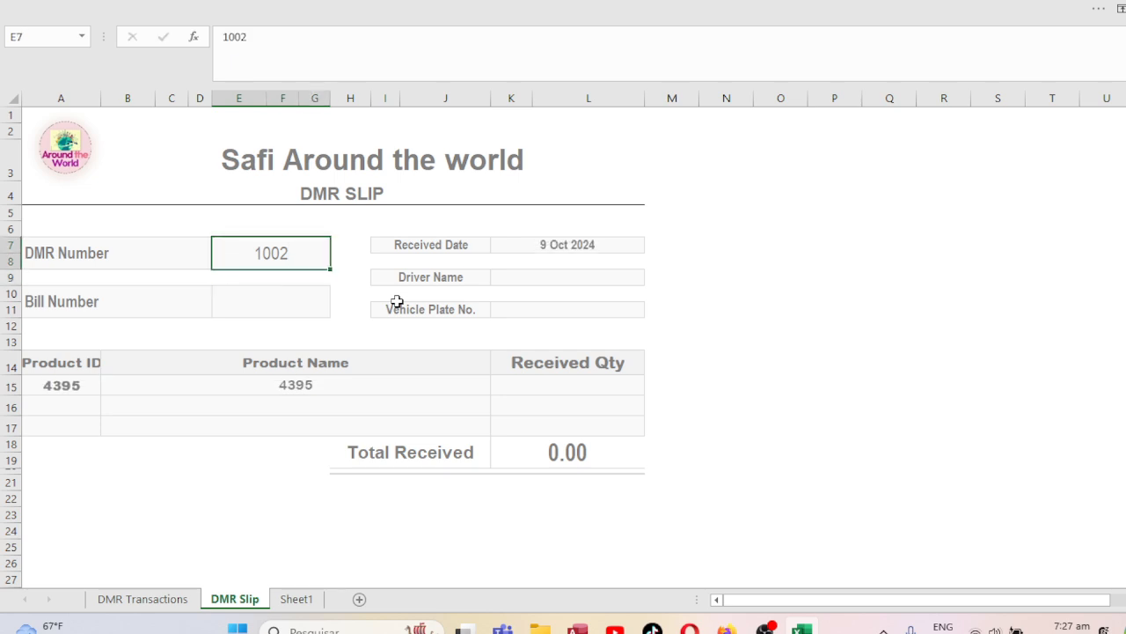
pyautogui.click(56, 383)
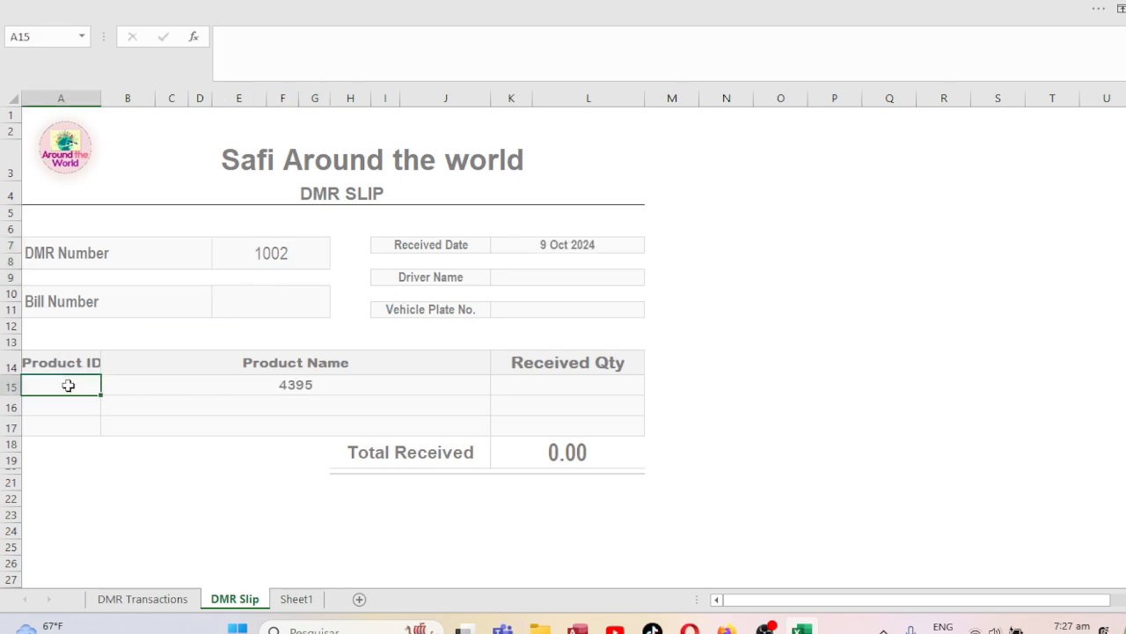
pyautogui.press('Up')
# Count across from DMR # on DMR Transactions to find the Product Name column.
pyautogui.press('Right')
pyautogui.press('Right')
pyautogui.press('Down')
pyautogui.press('Left')
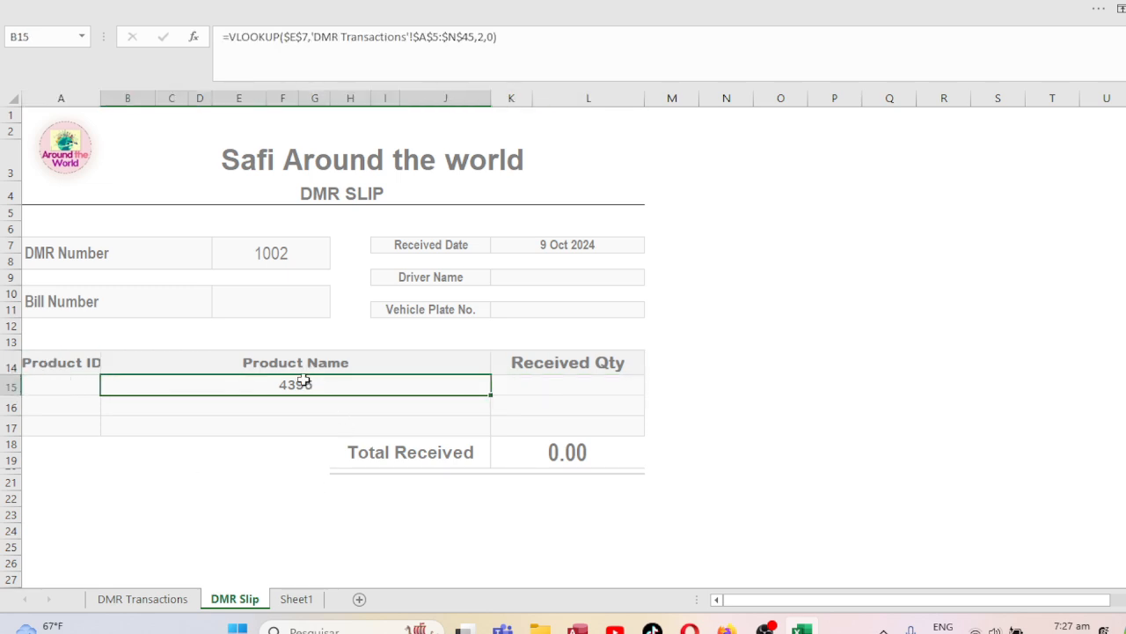
pyautogui.click(154, 598)
pyautogui.click(53, 122)
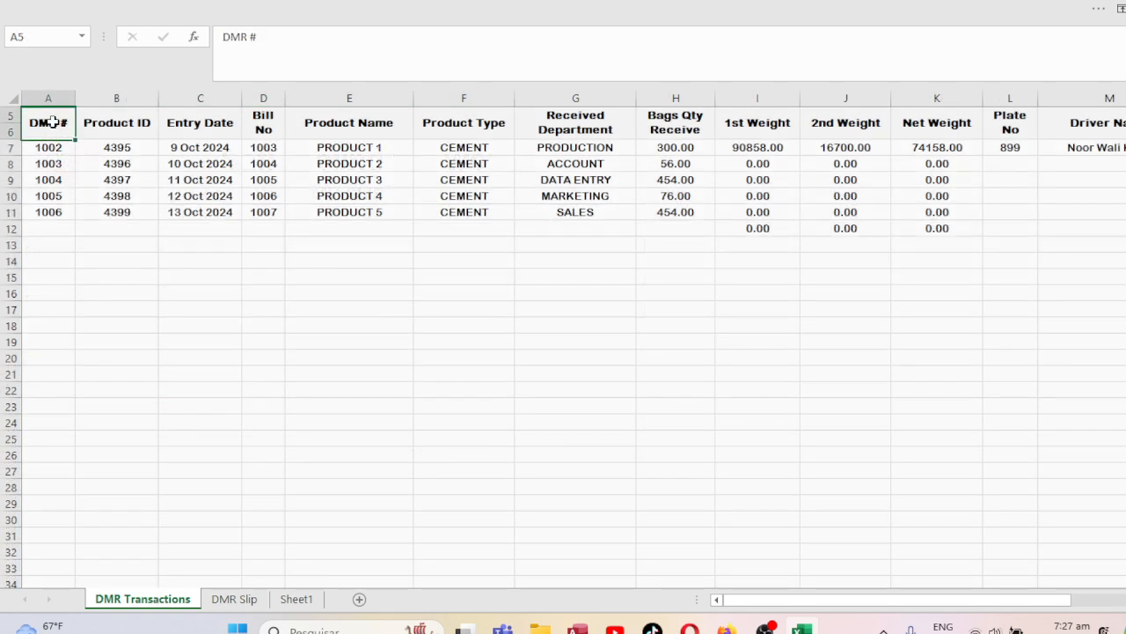
pyautogui.press('Right')
pyautogui.press('Right')
pyautogui.press('Right')
pyautogui.press('Right')
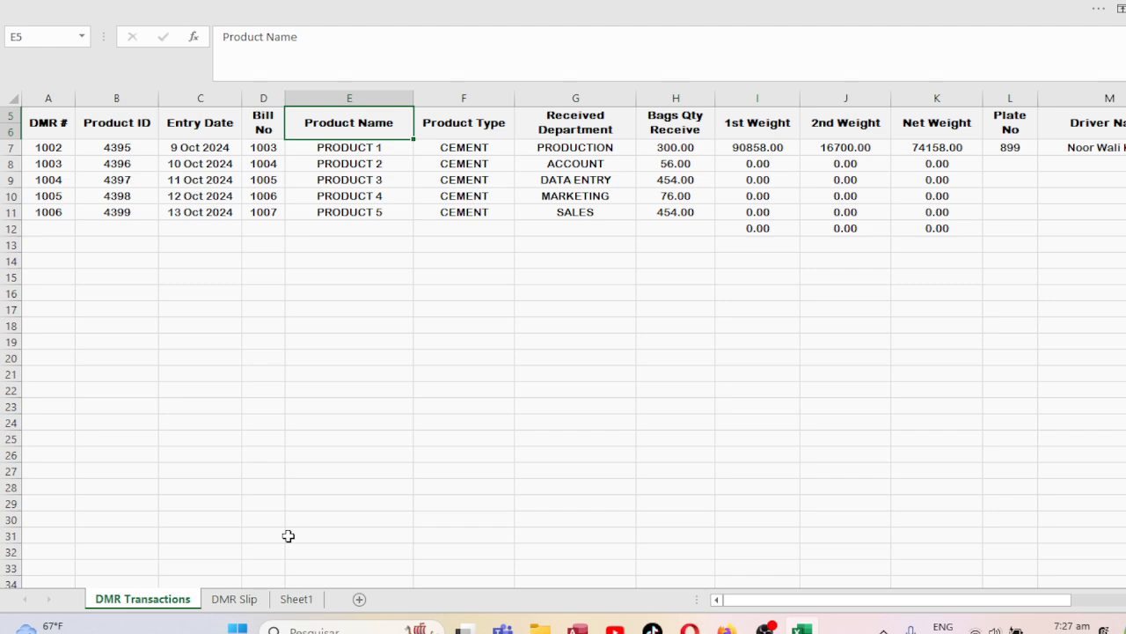
# Change the B15 lookup's column index from 2 to 5 so it shows PRODUCT 1.
pyautogui.rightClick(238, 597)
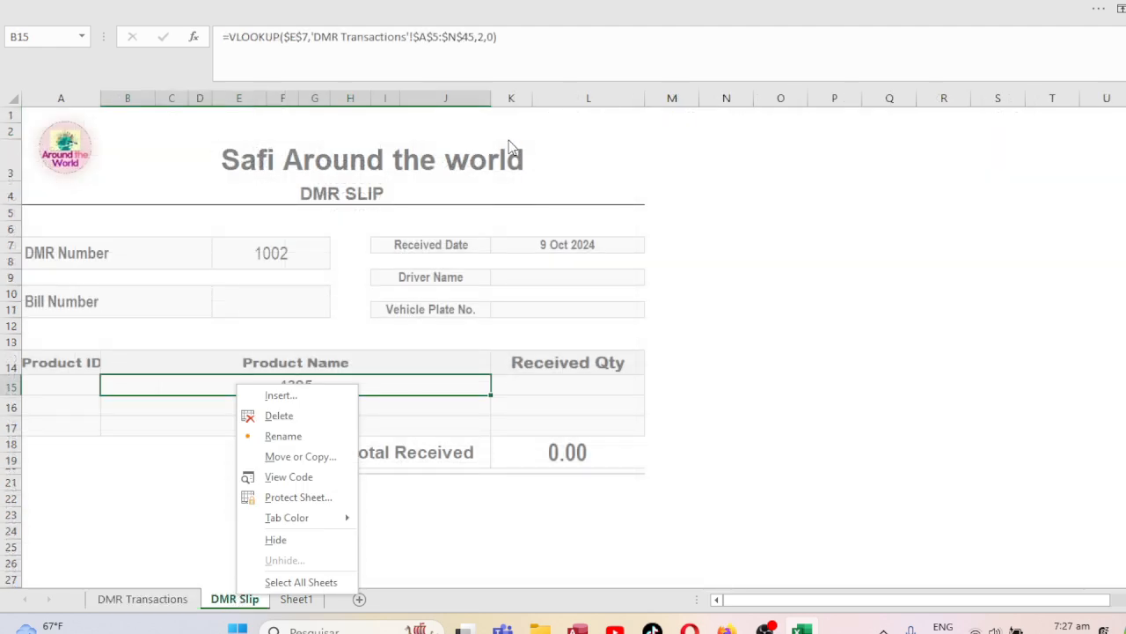
pyautogui.click(484, 40)
pyautogui.click(483, 37)
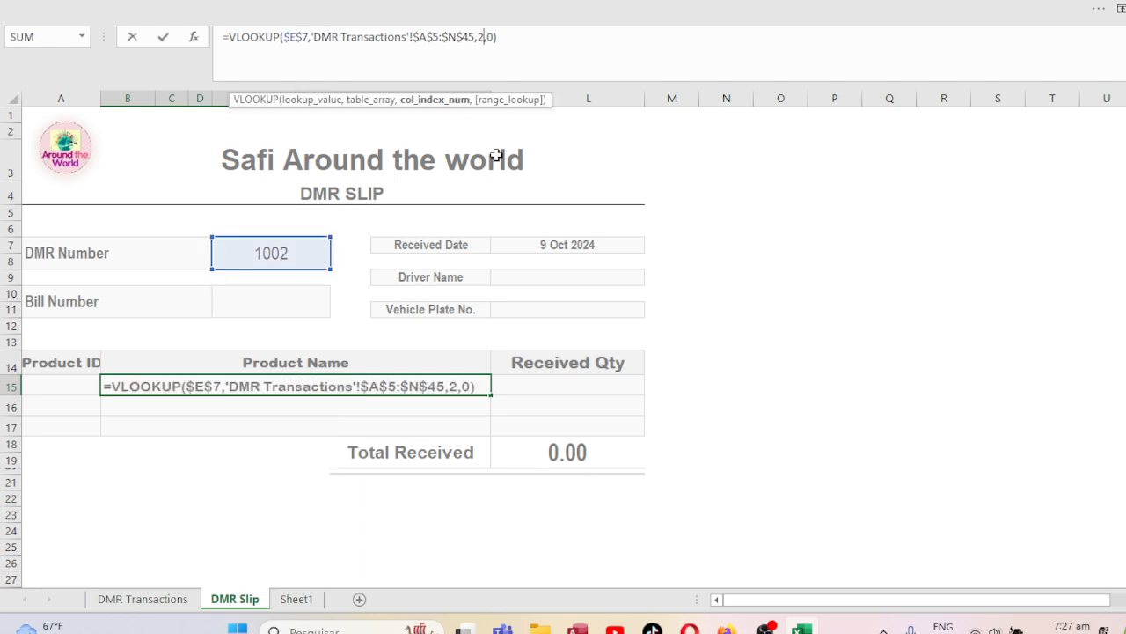
pyautogui.press('BackSpace')
pyautogui.write('5')
pyautogui.press('Return')
pyautogui.press('Up')
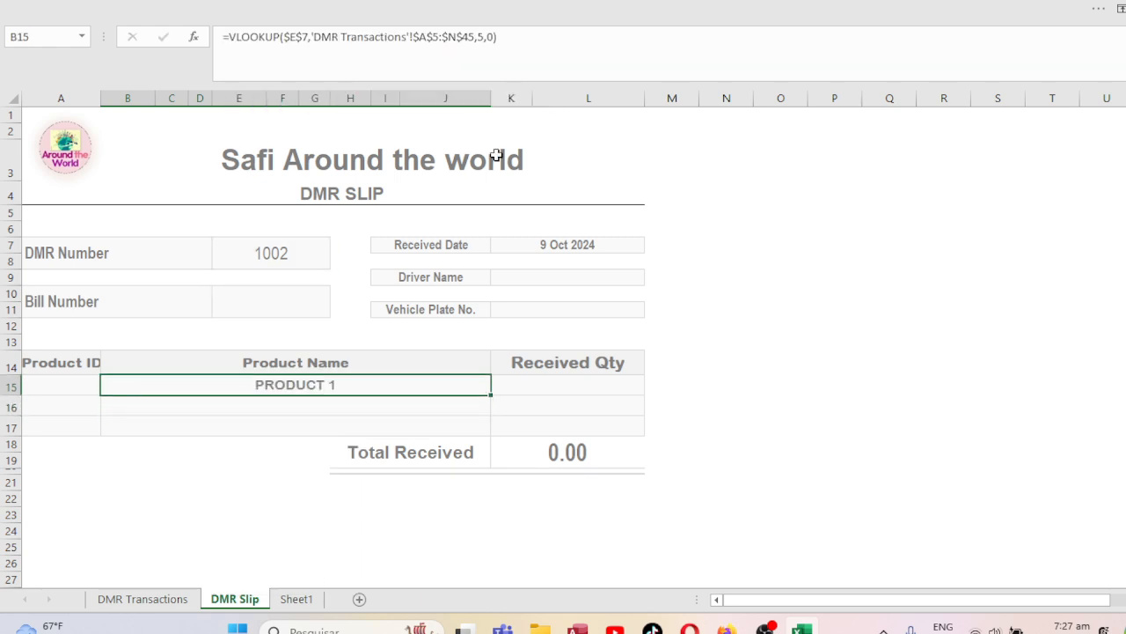
pyautogui.click(74, 385)
pyautogui.click(327, 384)
pyautogui.click(225, 37)
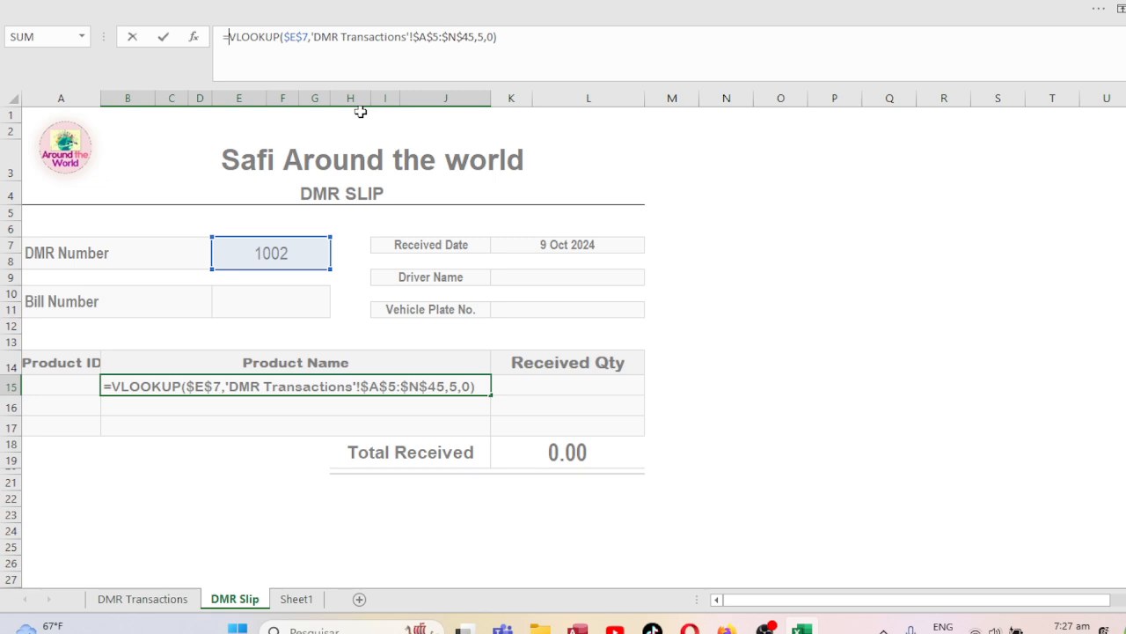
# Wrap the B15 VLOOKUP in IFERROR returning "" on errors.
pyautogui.write('IFERROR(')
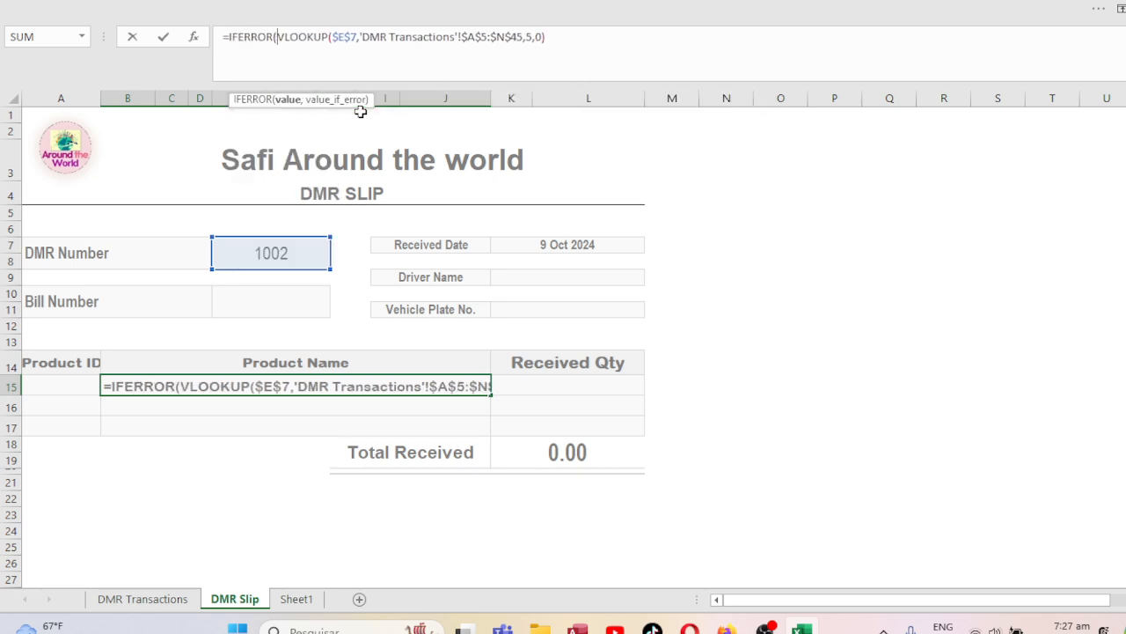
pyautogui.click(597, 34)
pyautogui.write(',')
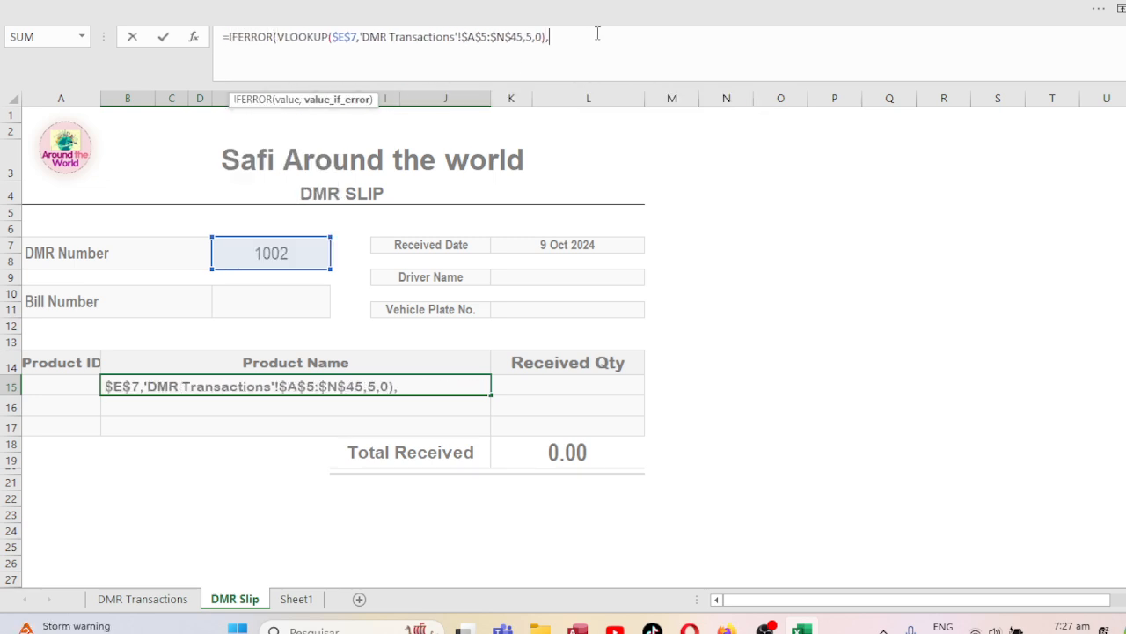
pyautogui.write('"")')
pyautogui.press('Return')
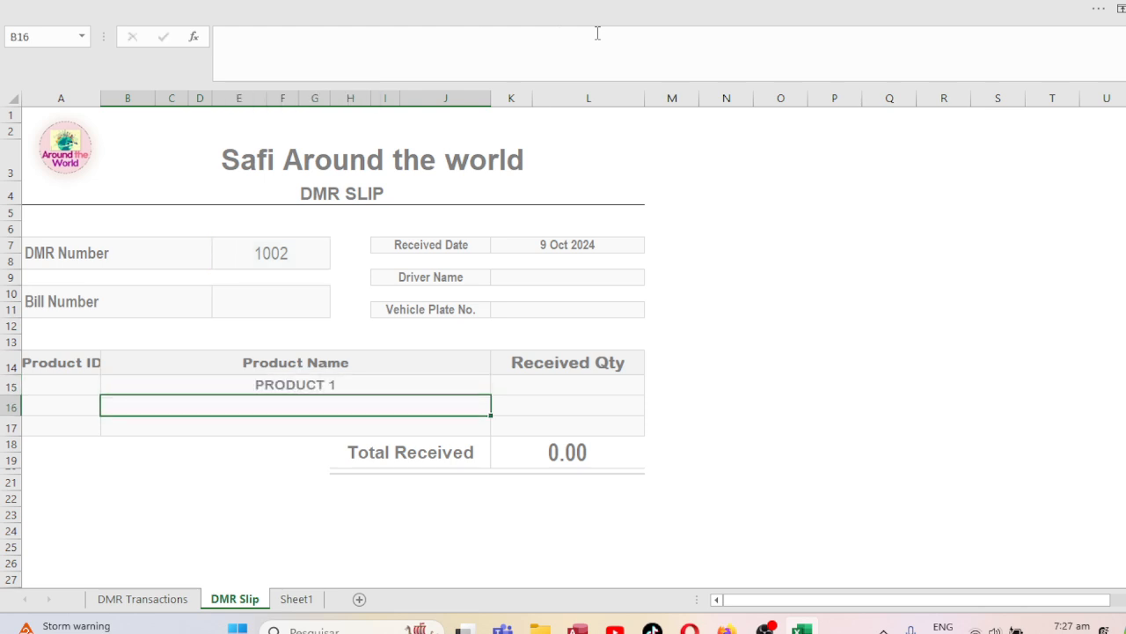
# Copy the B15 formula into the Product ID cell A15.
pyautogui.click(234, 378)
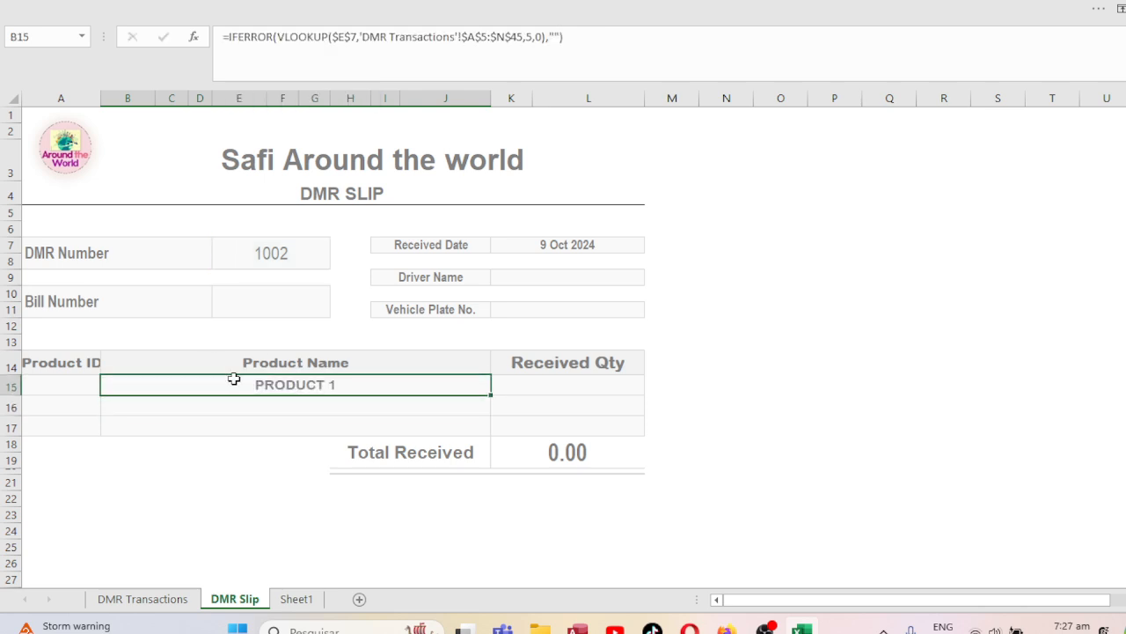
pyautogui.click(583, 37)
pyautogui.press('Return')
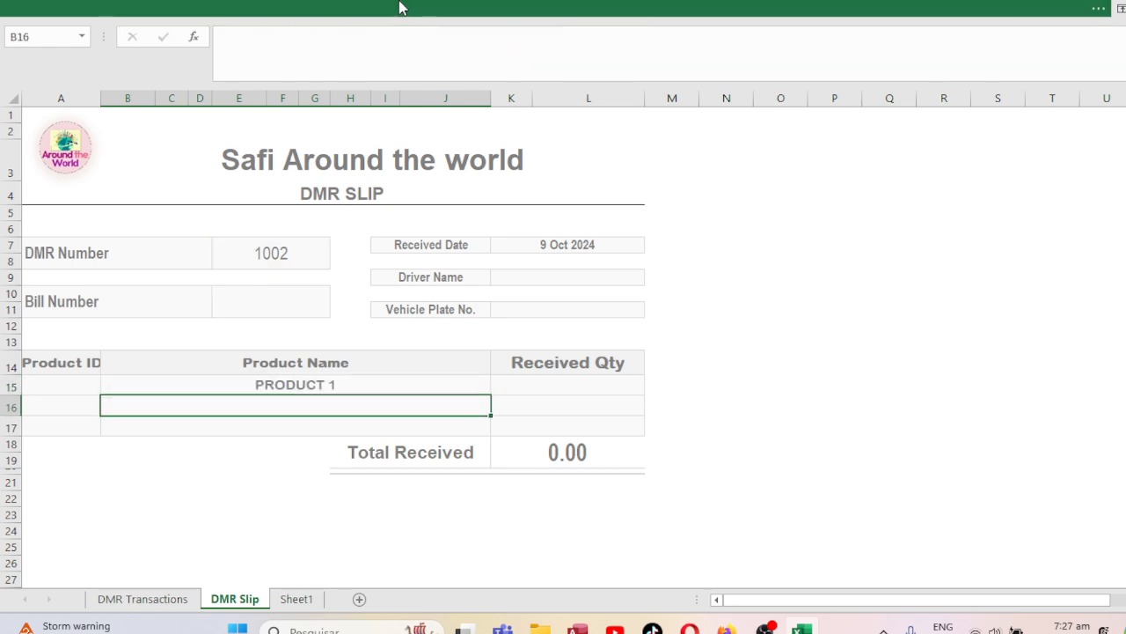
pyautogui.click(42, 390)
pyautogui.write('=IFERROR(VLOOKUP($E$7,\'DMR Transactions\'!$A$5:$N$45,5,0),"")')
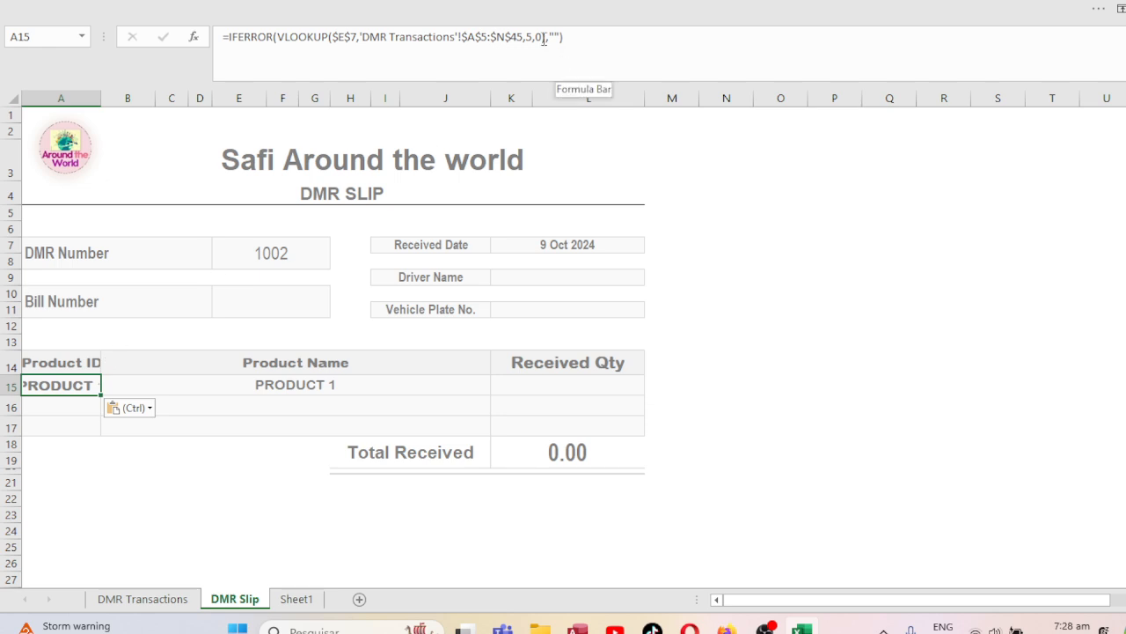
# Change the A15 lookup's column index from 5 to 2 so it shows 4395.
pyautogui.click(117, 599)
pyautogui.click(234, 599)
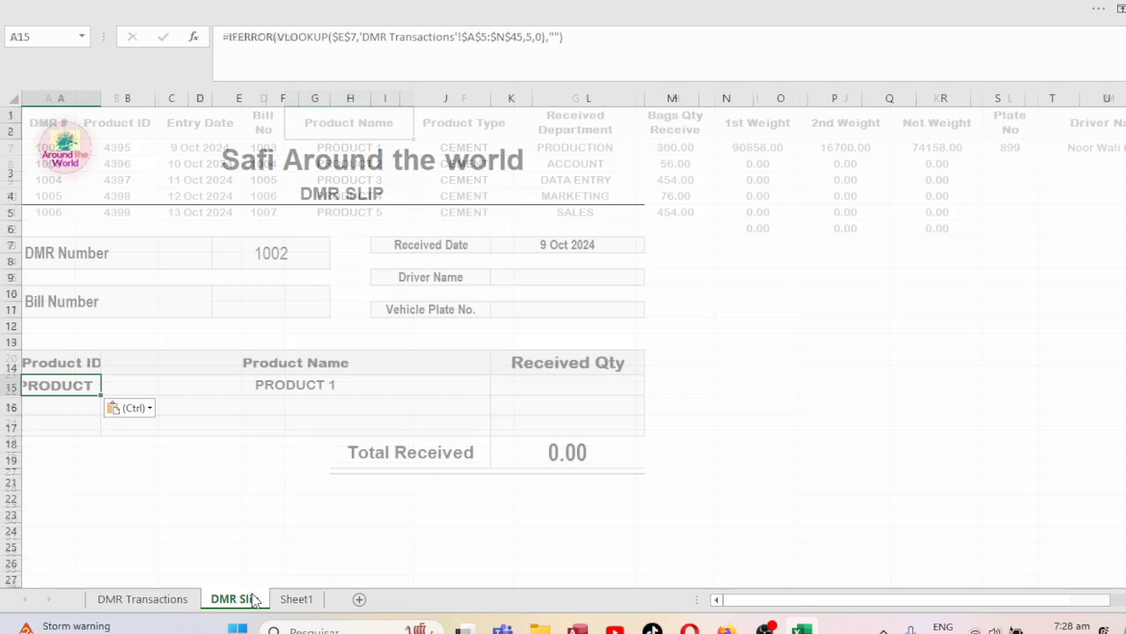
pyautogui.click(532, 36)
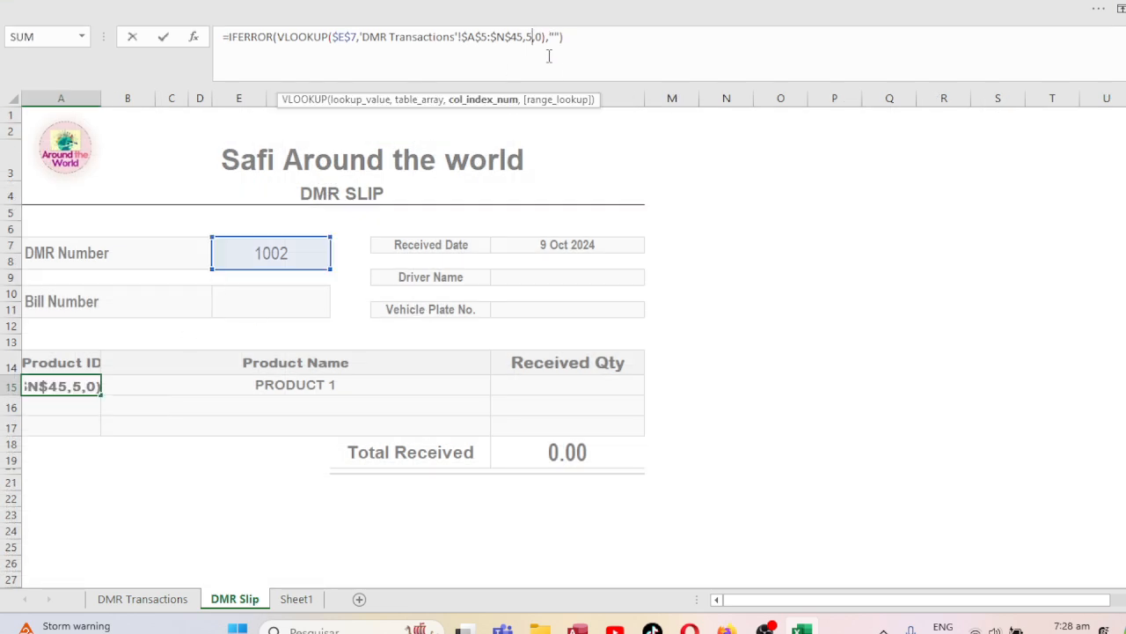
pyautogui.press('BackSpace')
pyautogui.write('2')
pyautogui.press('Return')
pyautogui.press('Up')
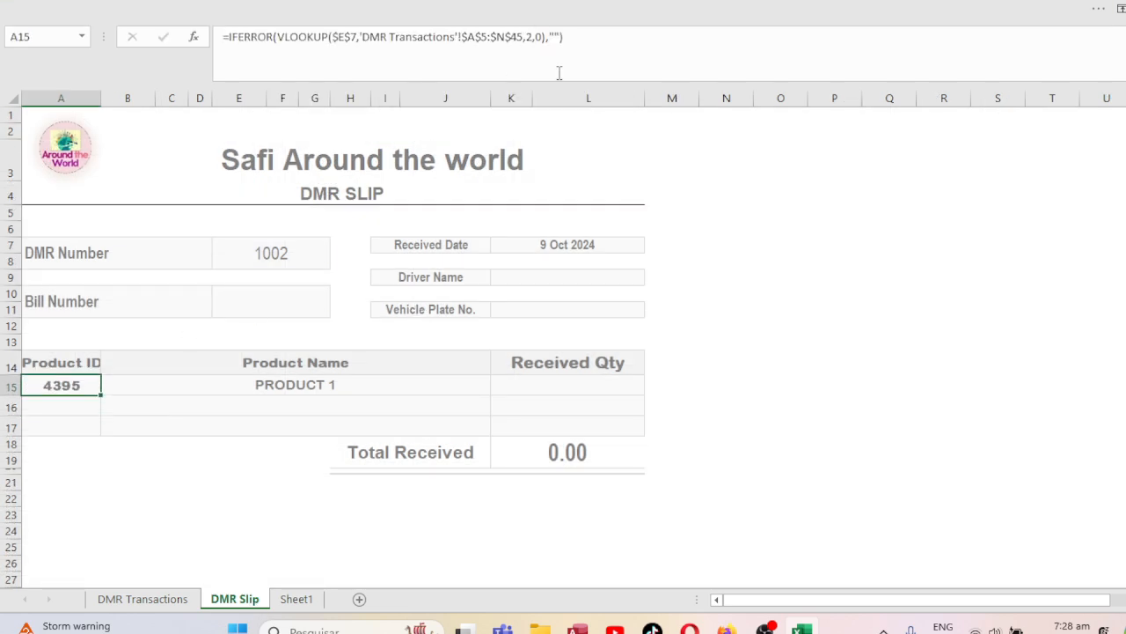
# On DMR Transactions, check the DMR # and Product ID columns, landing on Product ID 4395.
pyautogui.click(155, 606)
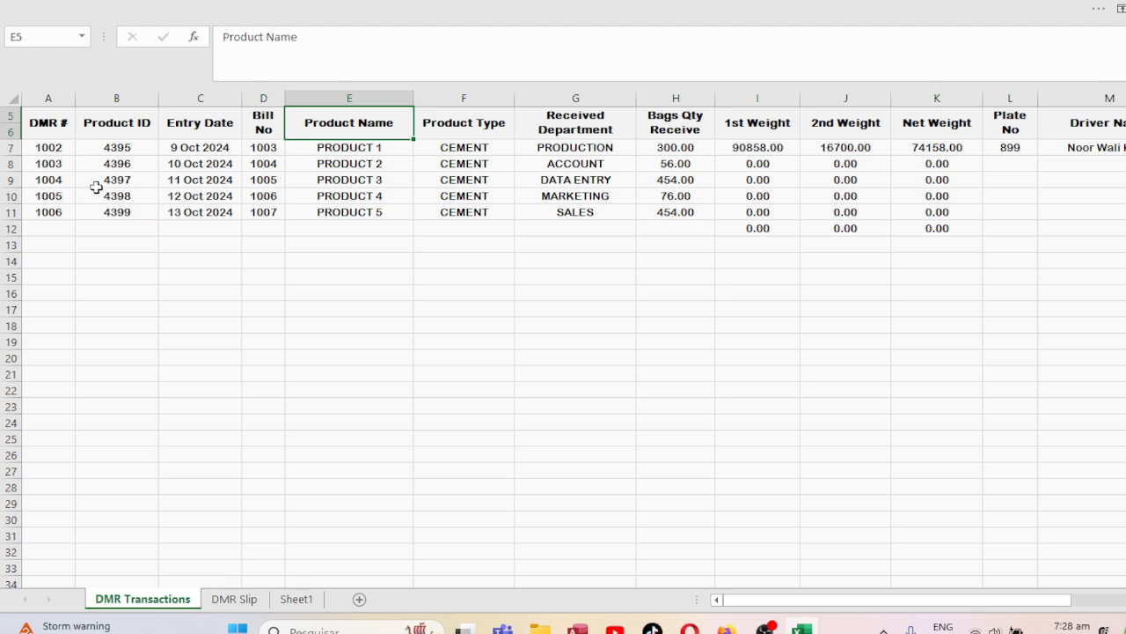
pyautogui.click(63, 163)
pyautogui.press('Right')
pyautogui.press('Up')
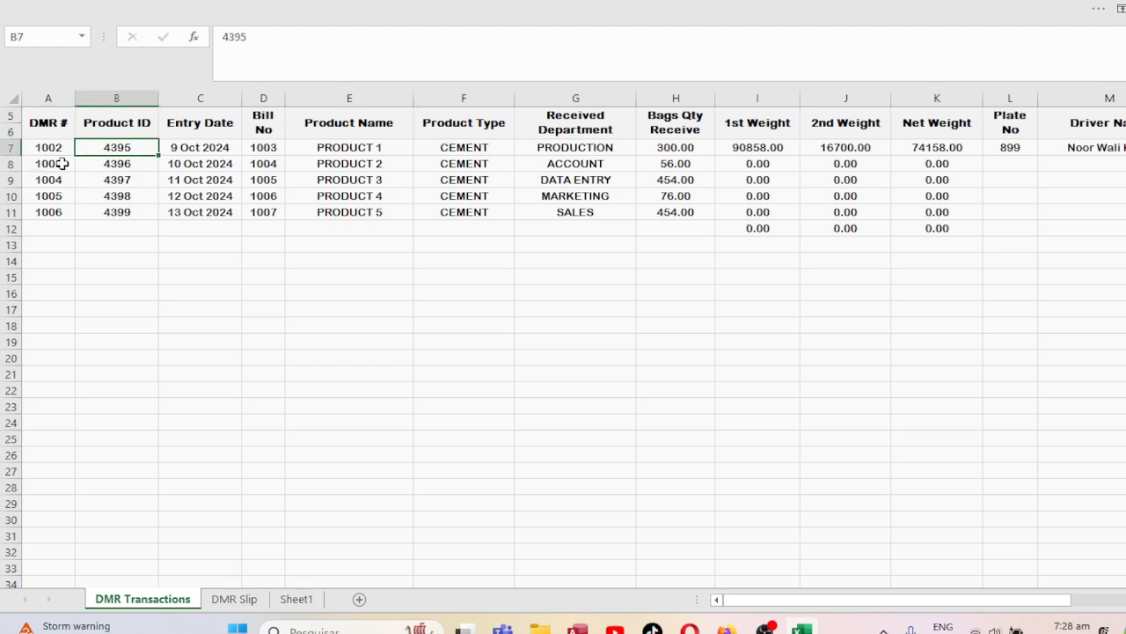
pyautogui.press('Up')
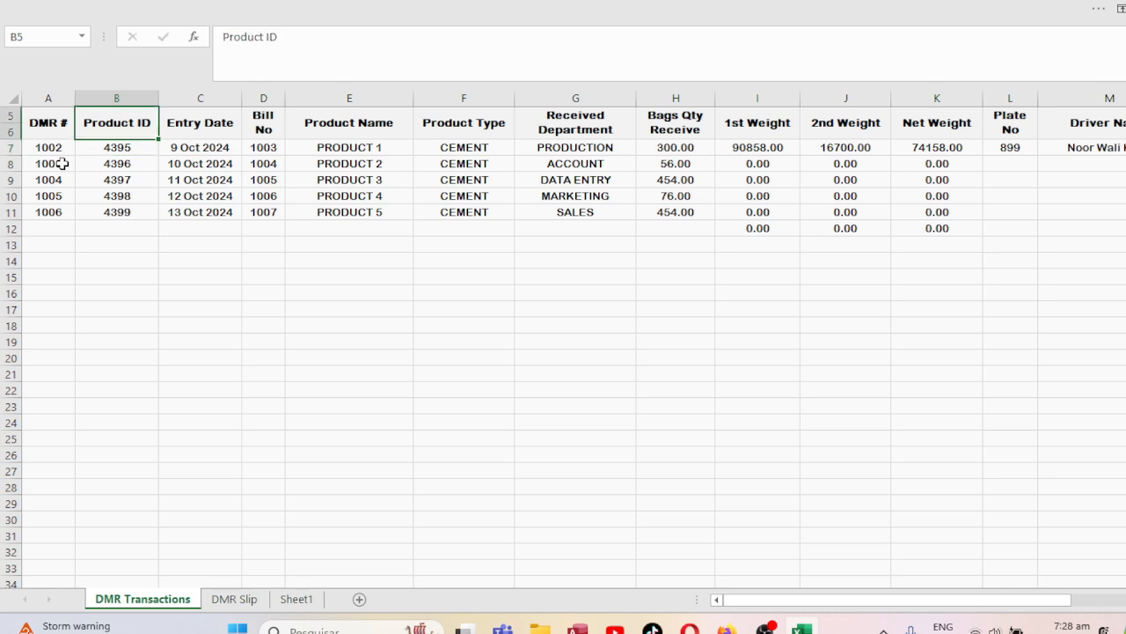
pyautogui.press('Left')
pyautogui.press('Right')
pyautogui.press('Down')
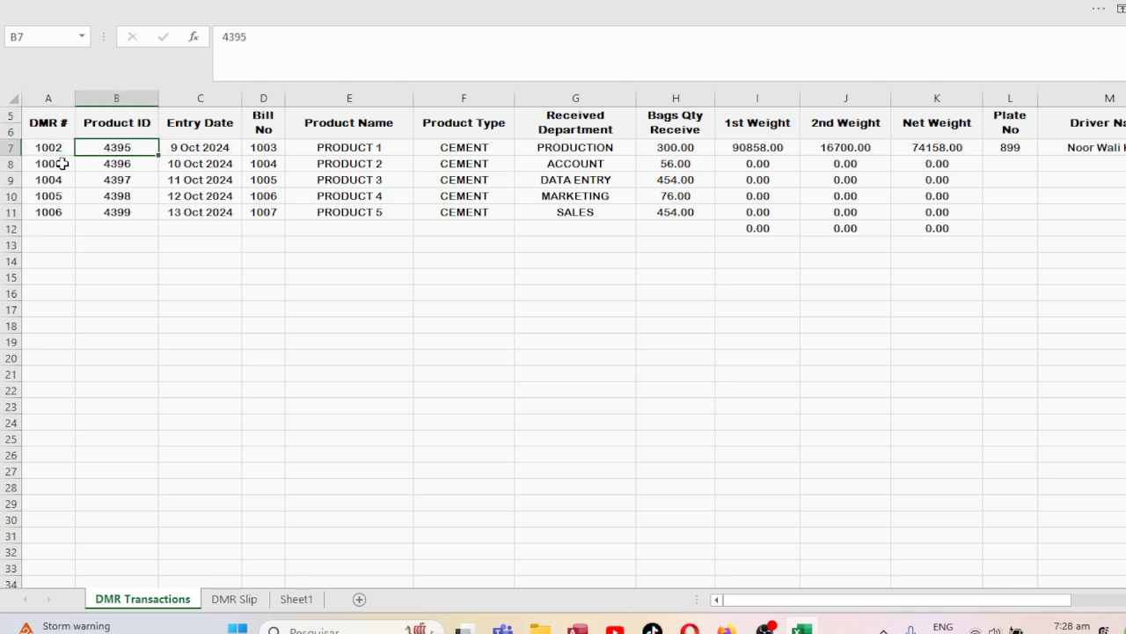
# Enter Product IDs 10003, 599, 668, 34 and 685 down rows 7–11 of DMR Transactions.
pyautogui.write('10003')
pyautogui.press('Return')
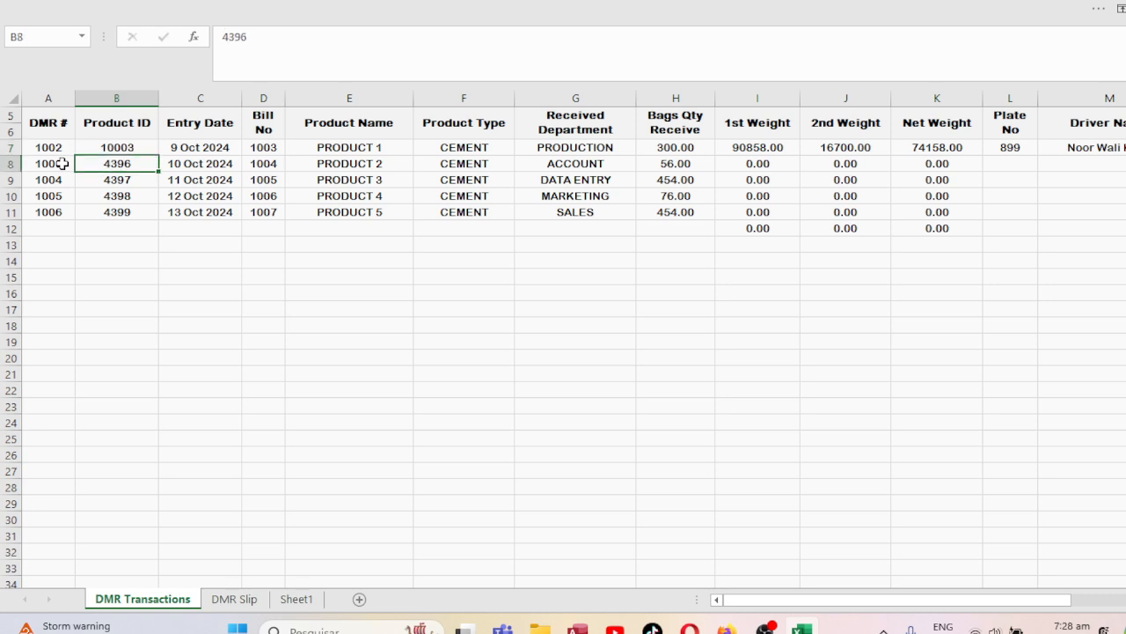
pyautogui.write('599')
pyautogui.press('Return')
pyautogui.write('668')
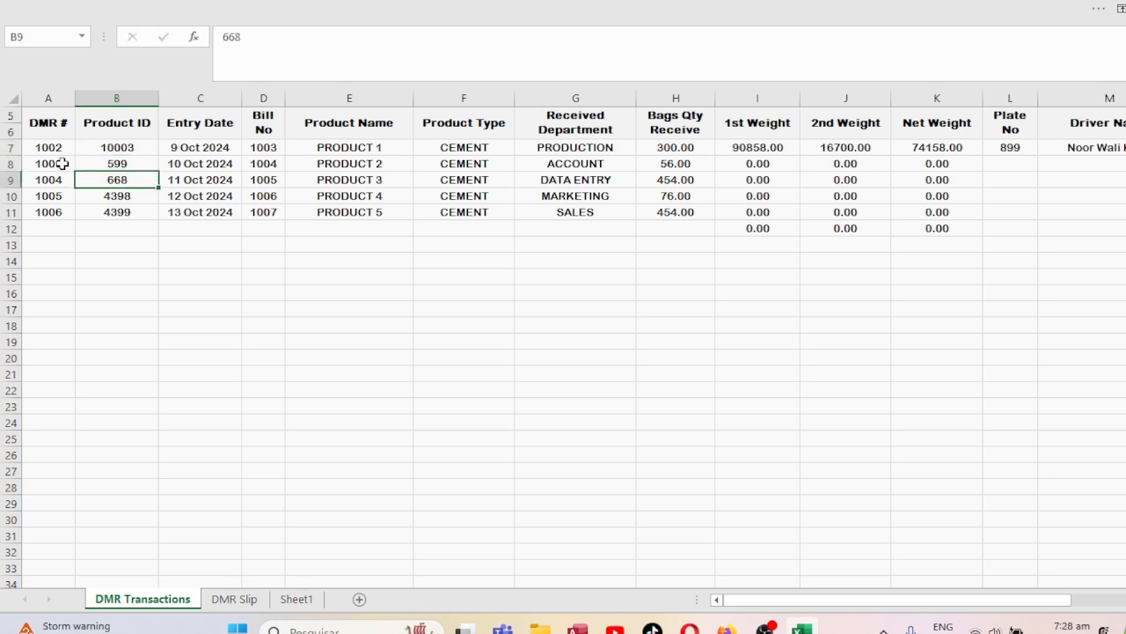
pyautogui.press('Return')
pyautogui.write('399650')
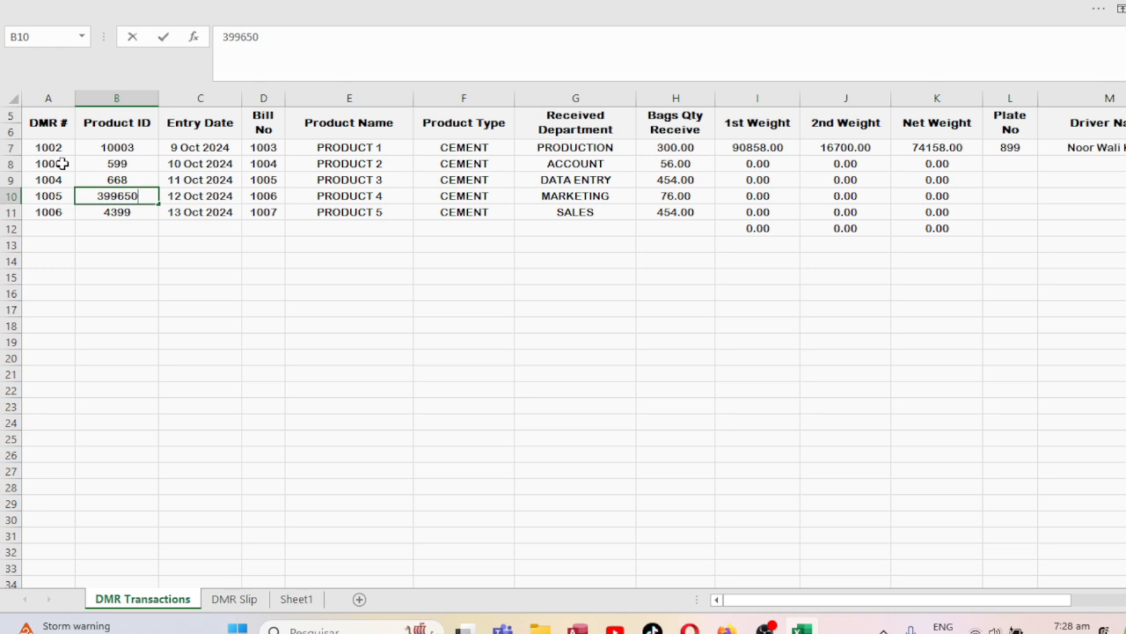
pyautogui.press('Return')
pyautogui.write('685')
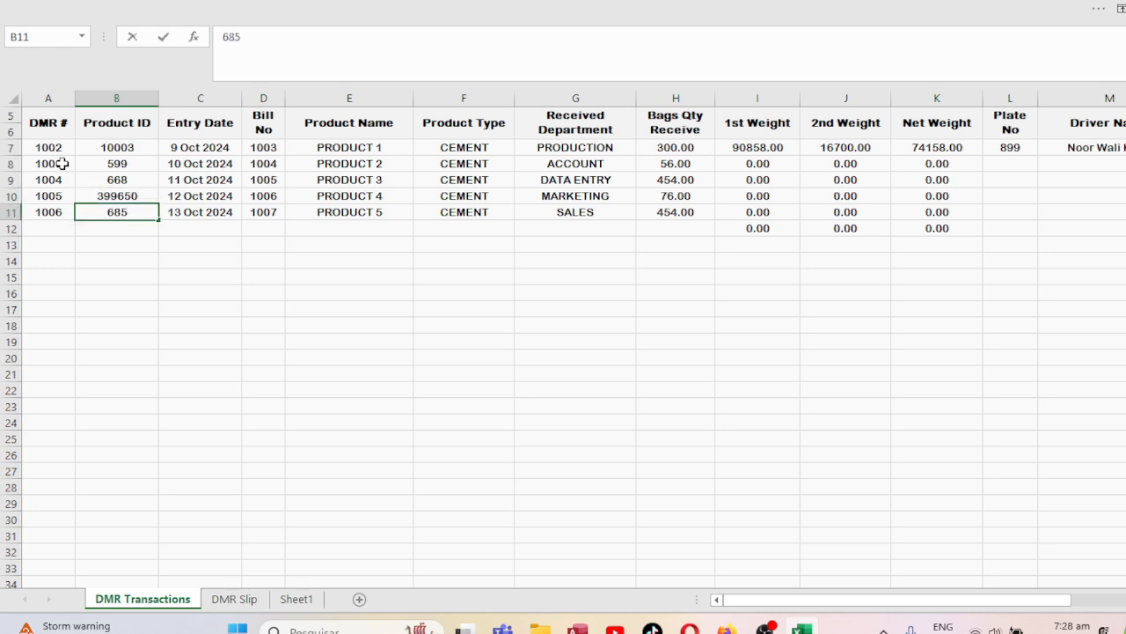
pyautogui.press('Up')
pyautogui.write('34')
pyautogui.press('Return')
# On DMR Slip, try pasting the Product ID lookup formula into Bill Number; a merged-cell warning blocks it.
pyautogui.click(238, 601)
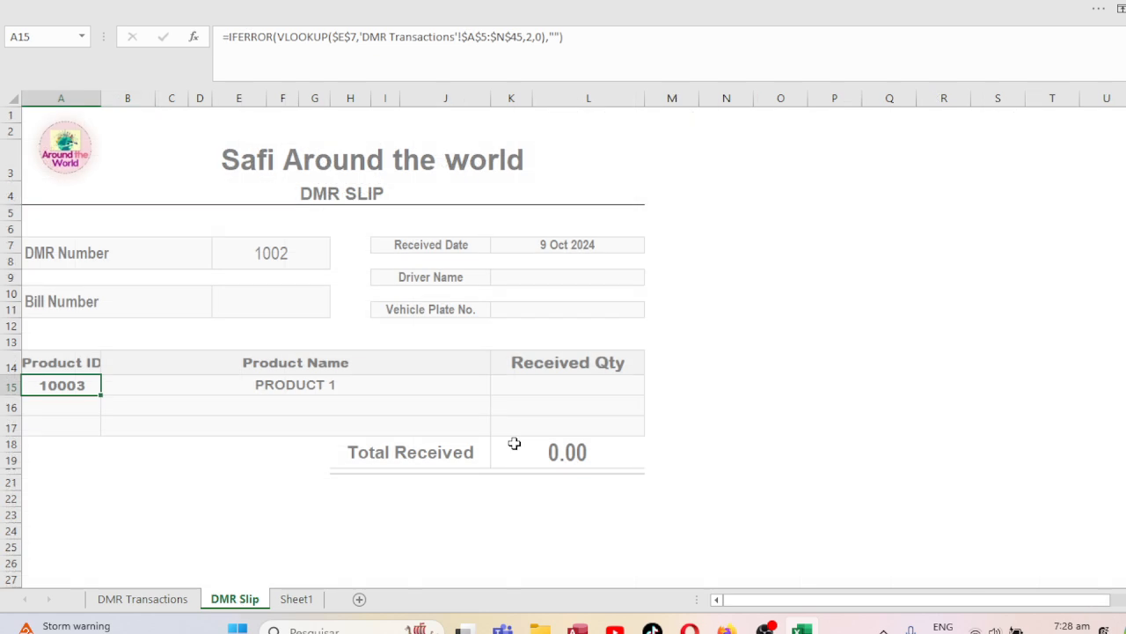
pyautogui.click(272, 253)
pyautogui.click(284, 290)
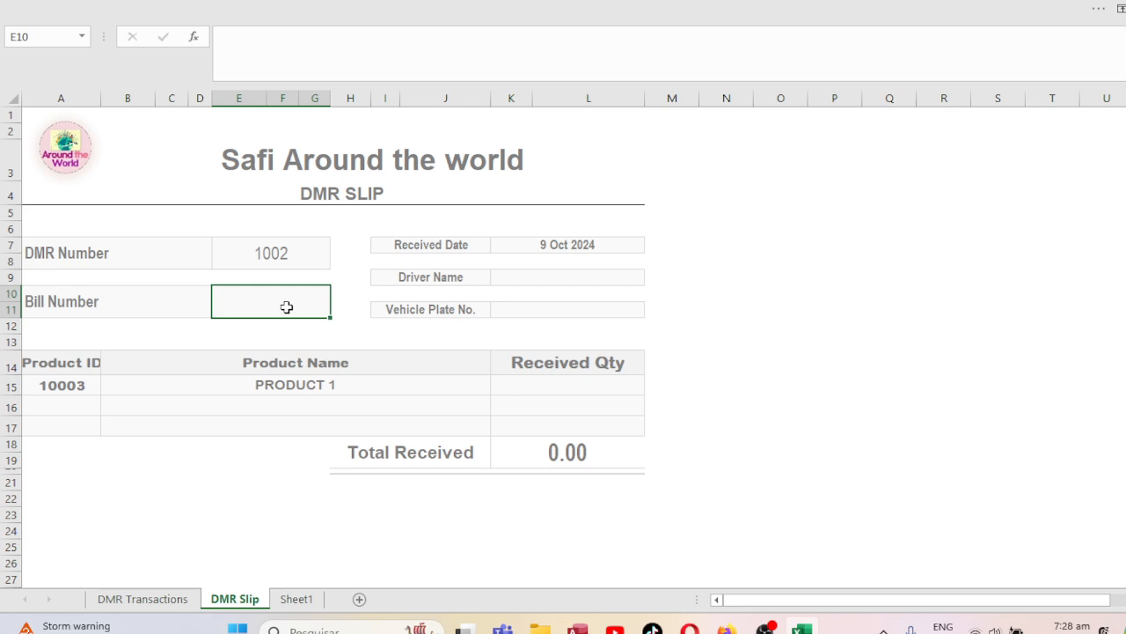
pyautogui.click(284, 255)
pyautogui.click(80, 379)
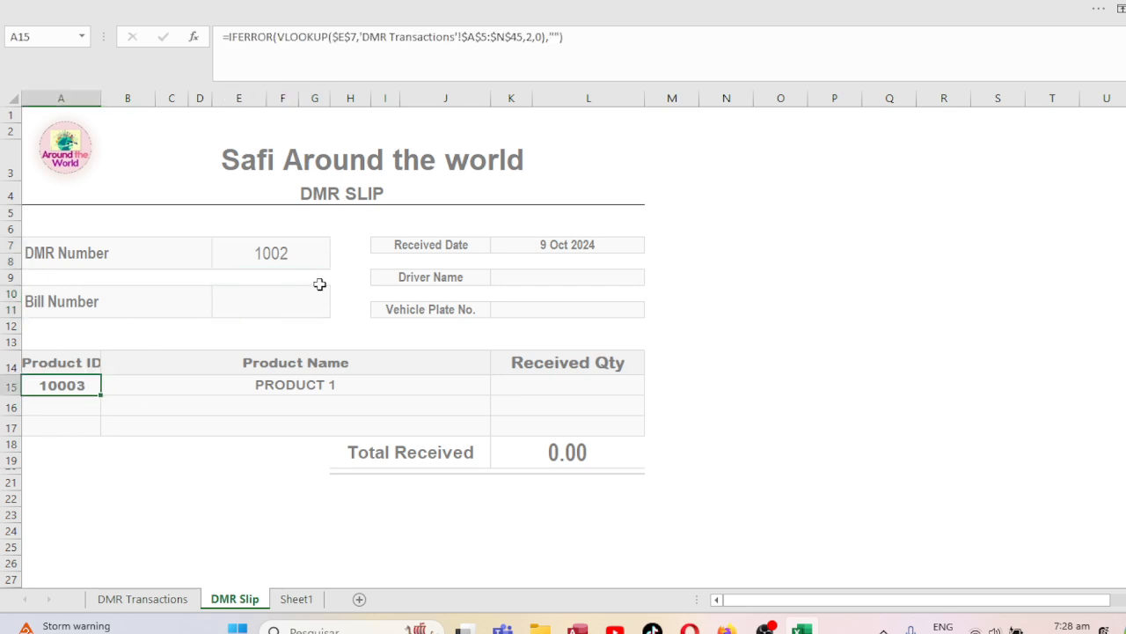
pyautogui.click(299, 300)
pyautogui.hotkey('ctrl', 'v')
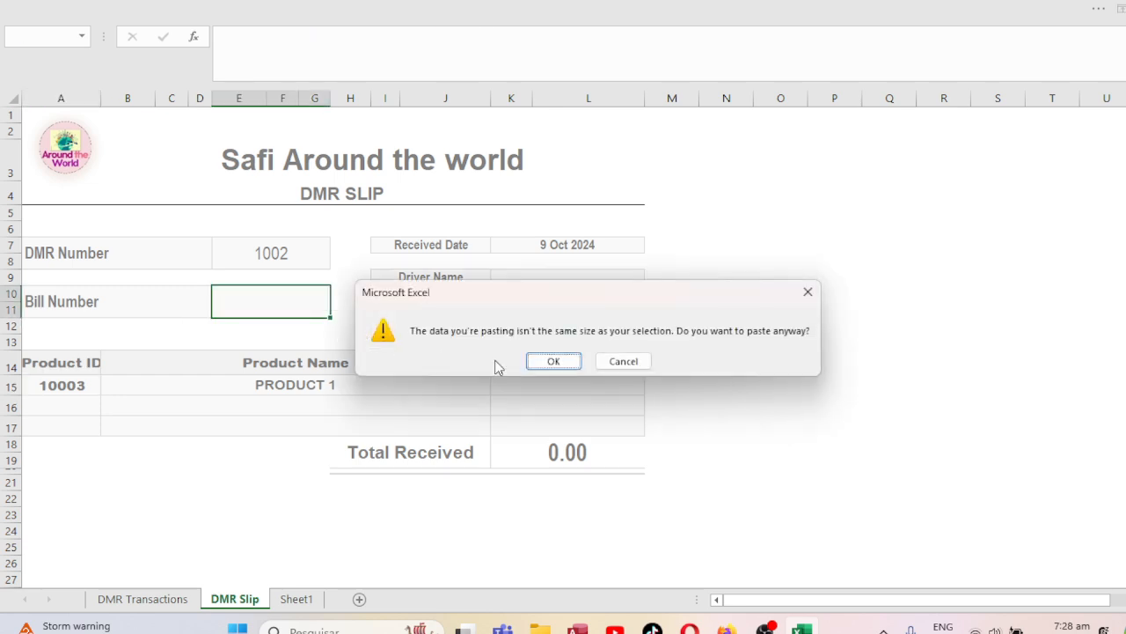
pyautogui.click(568, 360)
pyautogui.click(586, 361)
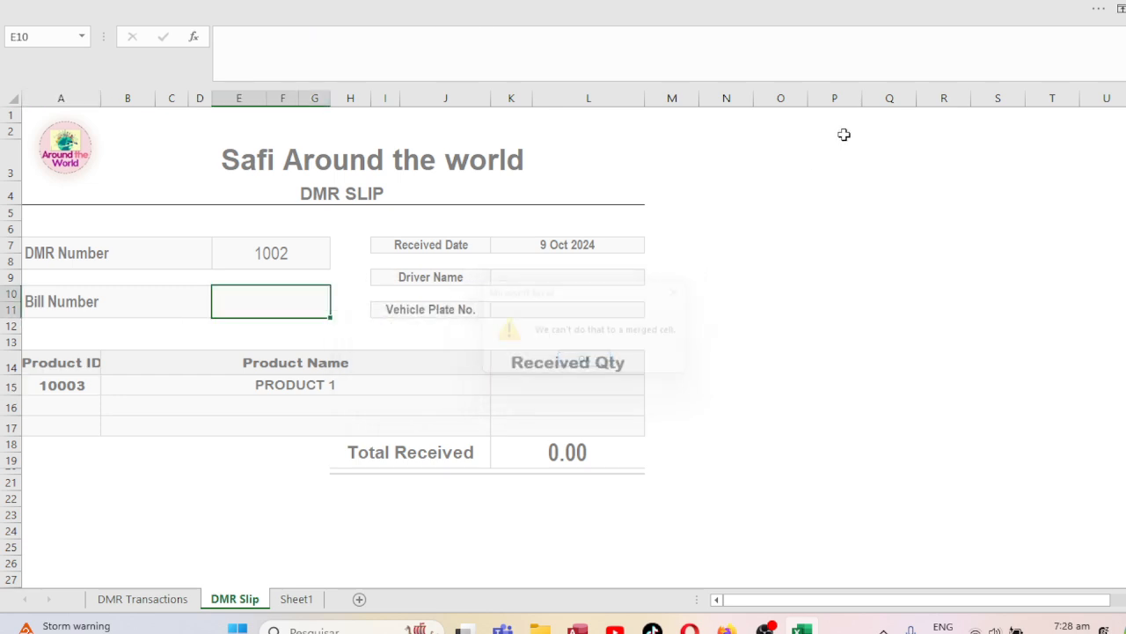
# Unmerge the Bill Number and Vehicle Plate No. value cells, and set the ribbon to Show Tabs and Commands.
pyautogui.click(1111, 8)
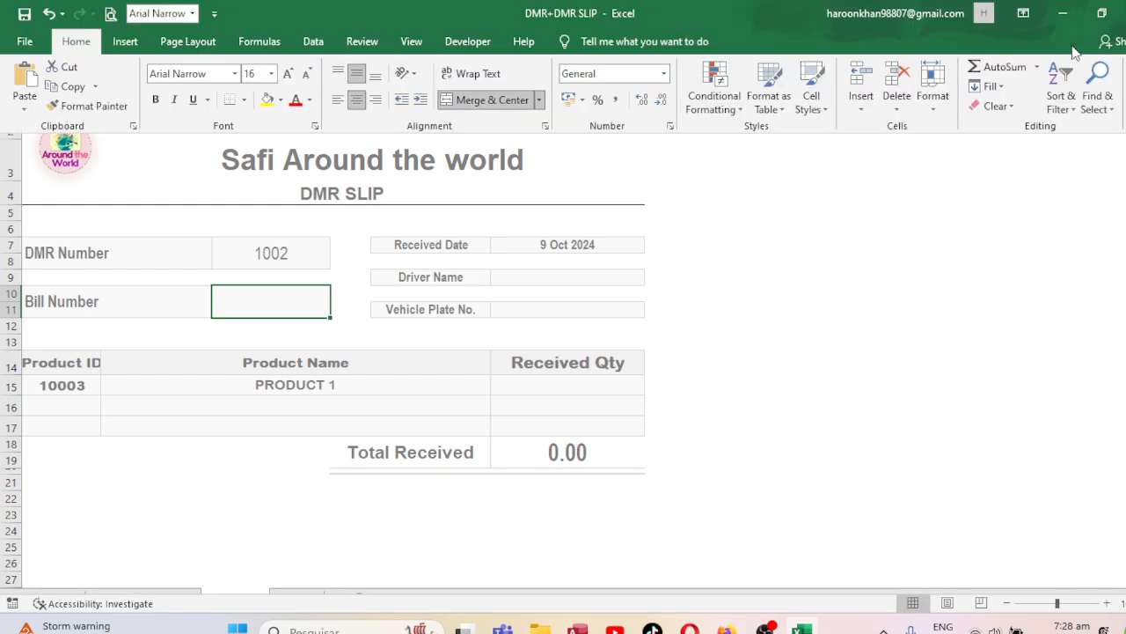
pyautogui.click(485, 99)
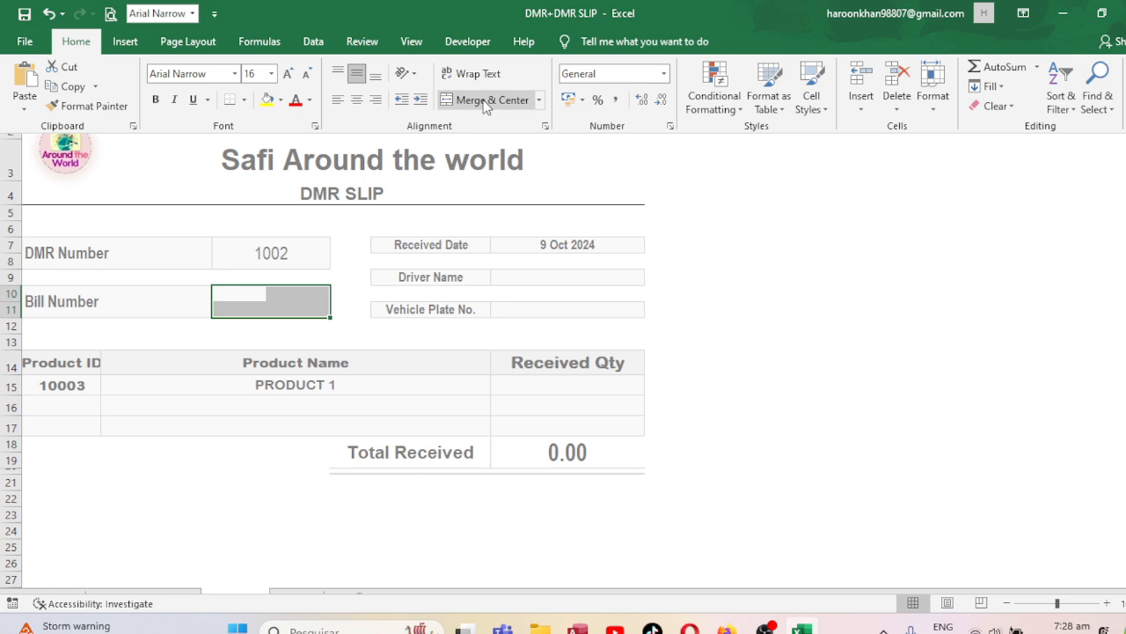
pyautogui.click(517, 277)
pyautogui.click(530, 302)
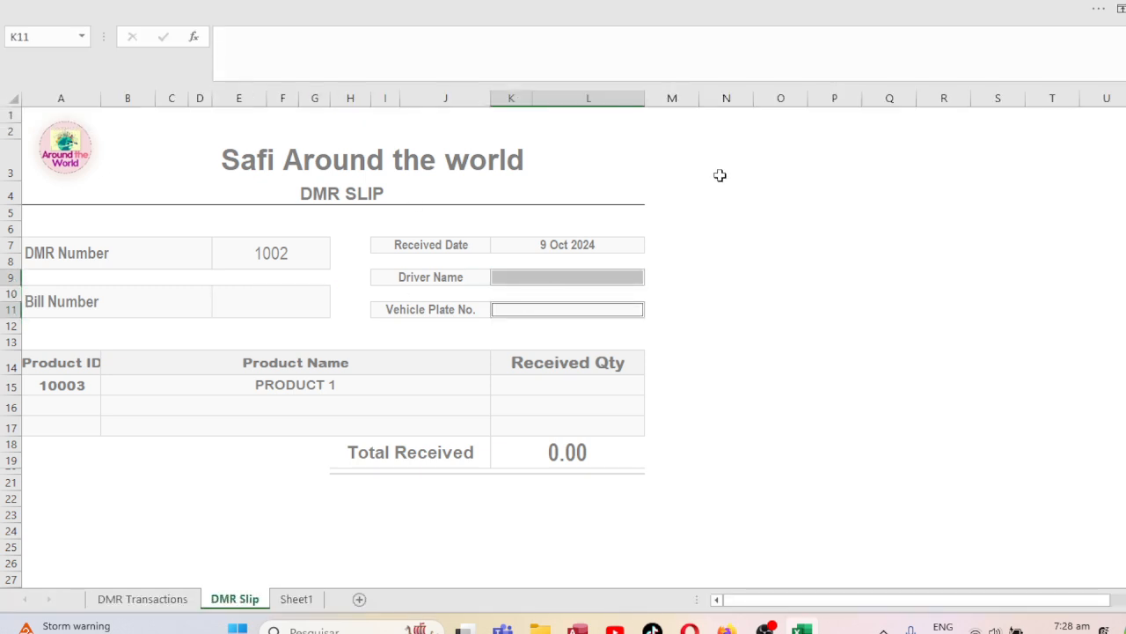
pyautogui.click(1121, 8)
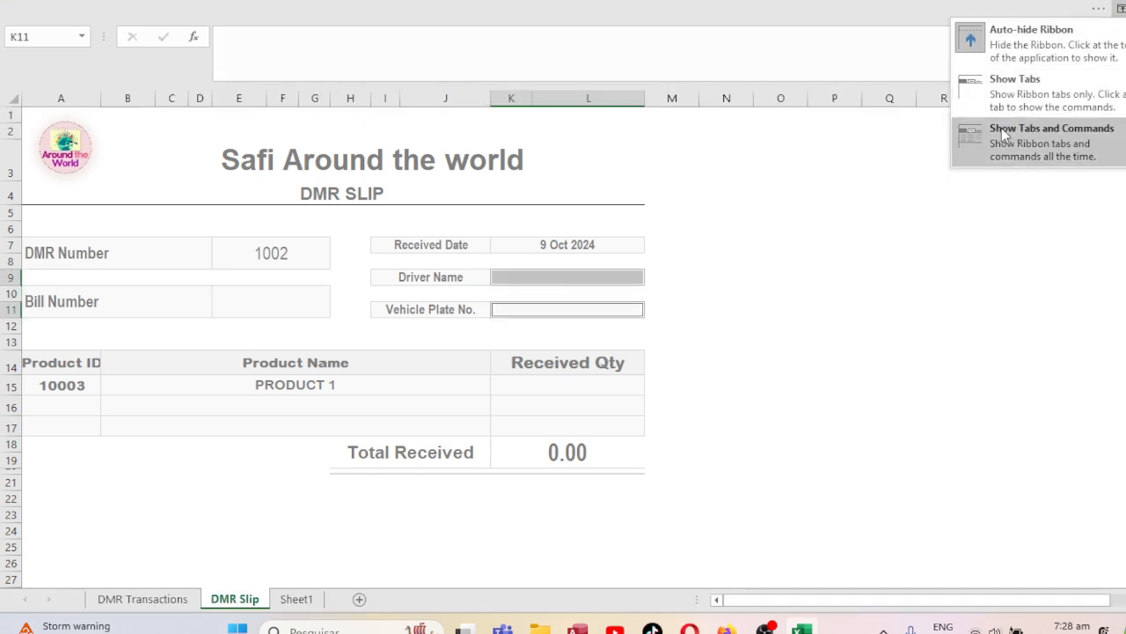
pyautogui.click(1000, 128)
pyautogui.click(479, 100)
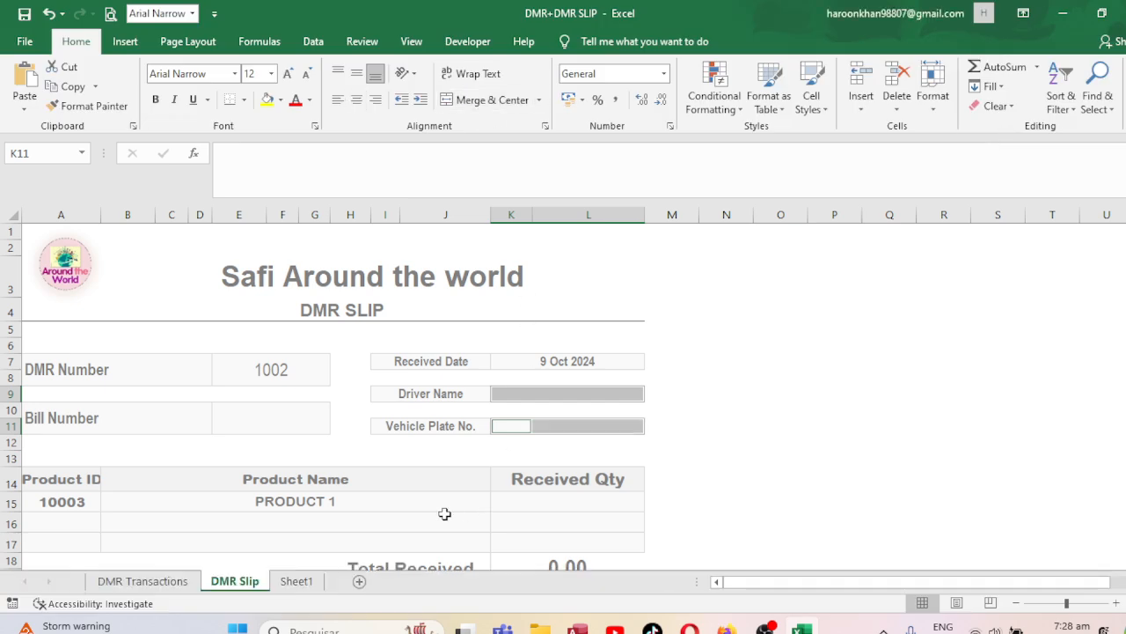
pyautogui.click(273, 426)
# Paste the lookup formula into Bill Number and count DMR Transactions columns over to Bill No.
pyautogui.click(234, 411)
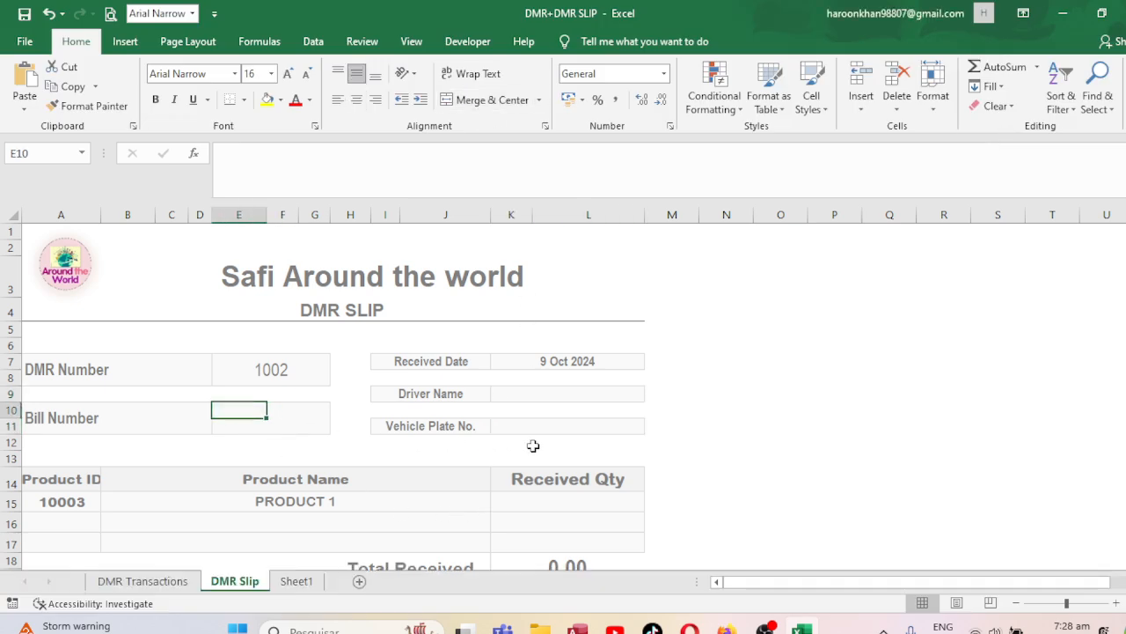
pyautogui.write('=IFERROR(VLOOKUP($E$7,\'DMR Transactions\'!$A$5:$N$45,5,0),"")')
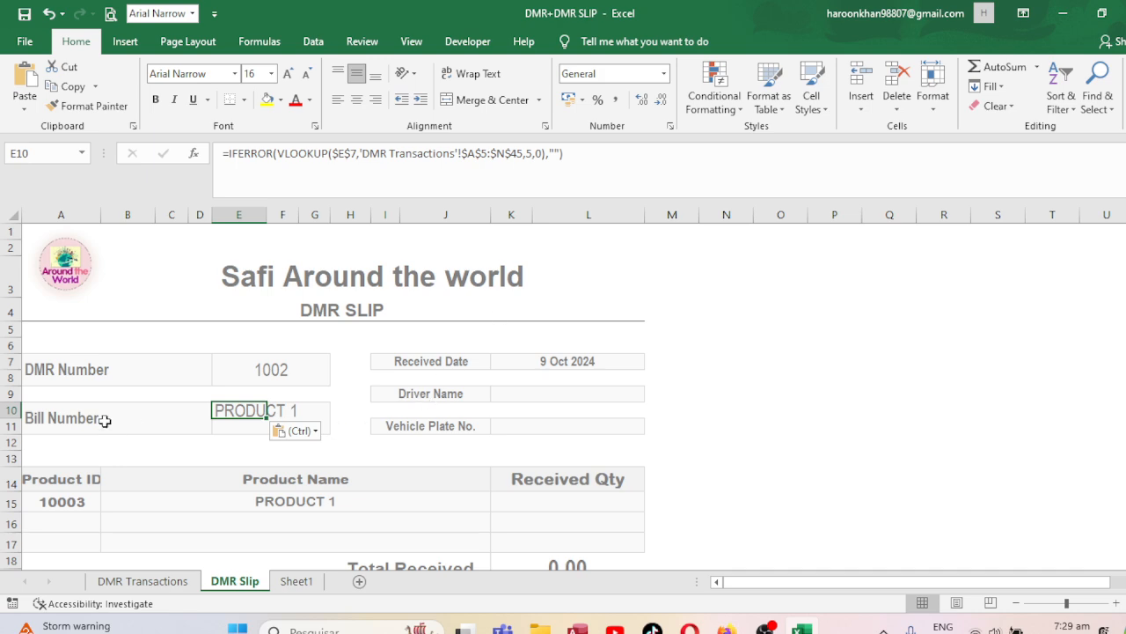
pyautogui.click(143, 583)
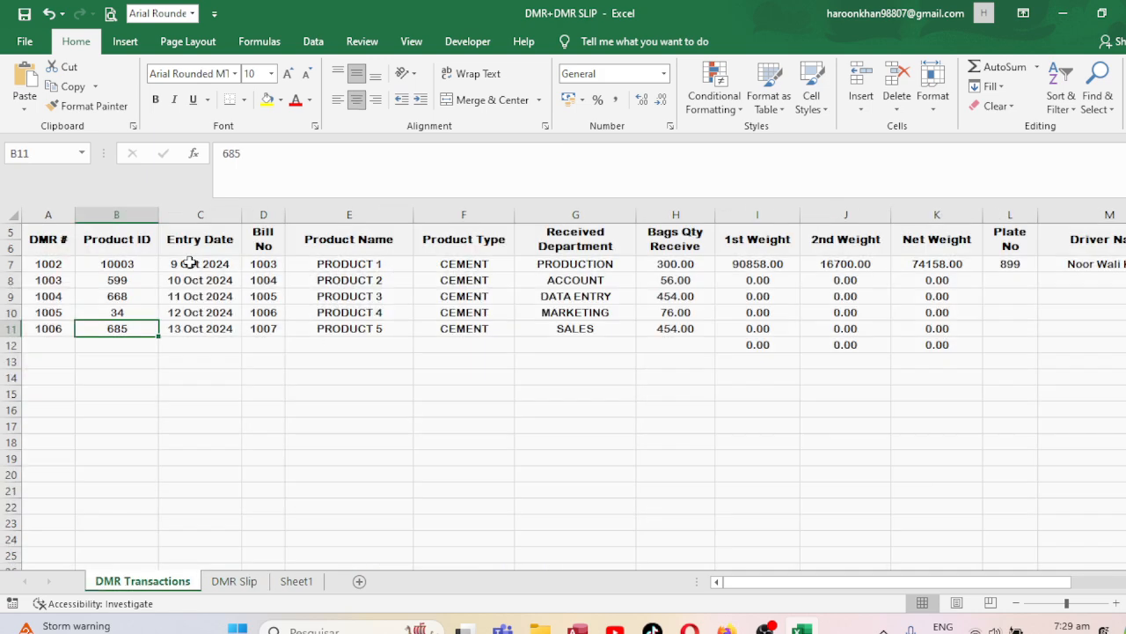
pyautogui.click(68, 243)
pyautogui.press('Right')
pyautogui.press('Right')
pyautogui.press('Right')
pyautogui.press('Right')
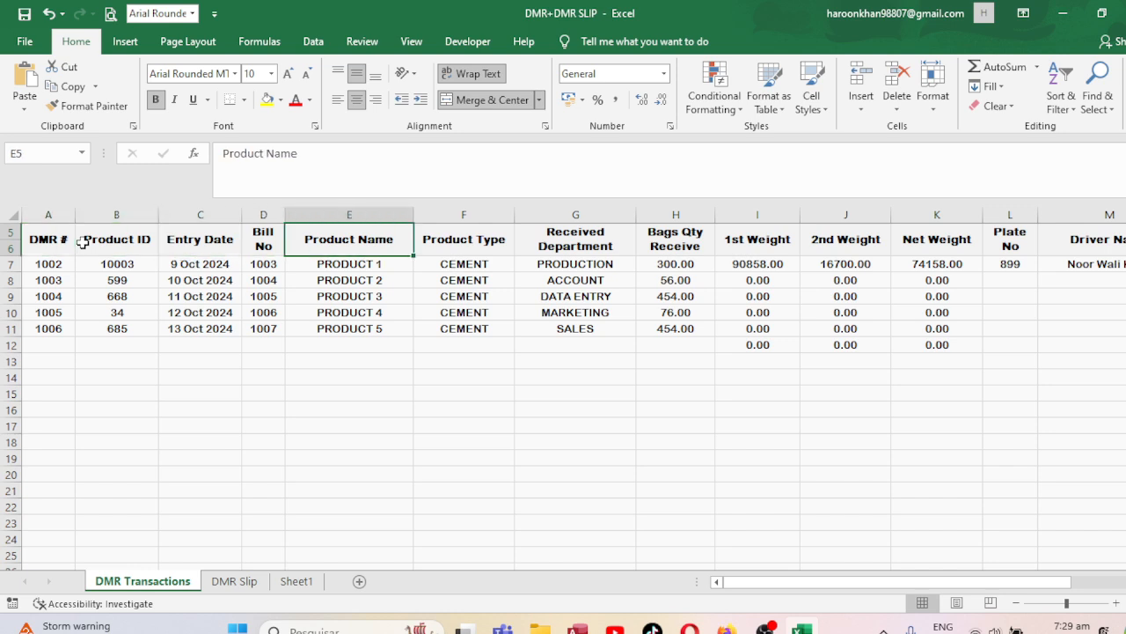
pyautogui.press('Left')
pyautogui.press('Left')
pyautogui.press('Left')
pyautogui.press('Left')
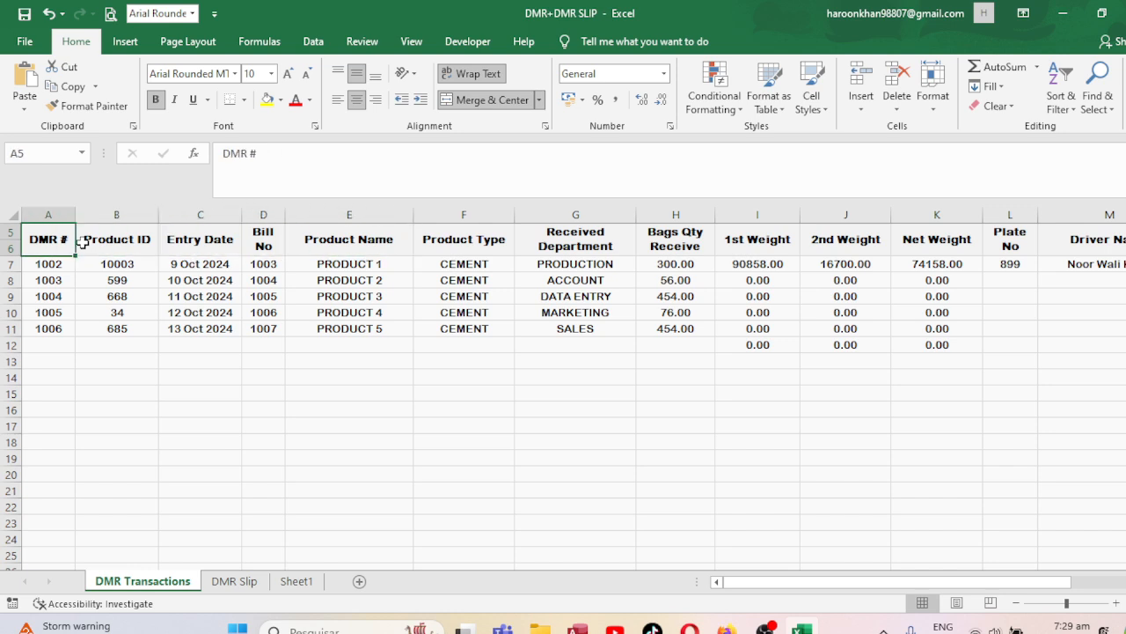
pyautogui.press('Right')
pyautogui.press('Right')
pyautogui.press('Right')
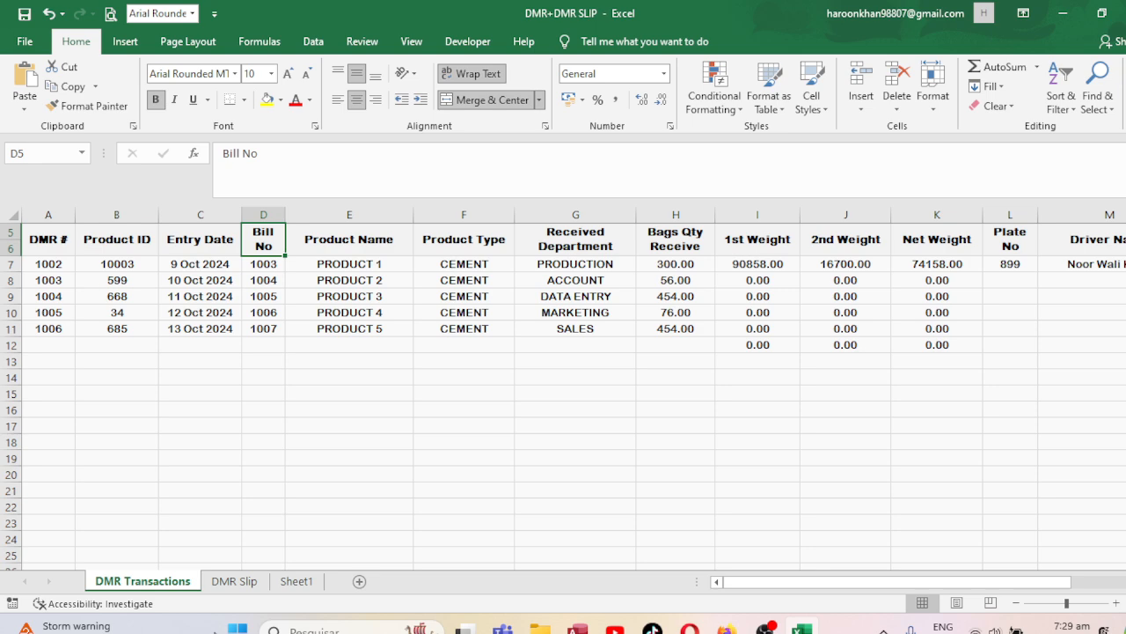
# Change the Bill Number lookup's column index from 5 to 4 so it shows 1003.
pyautogui.click(234, 581)
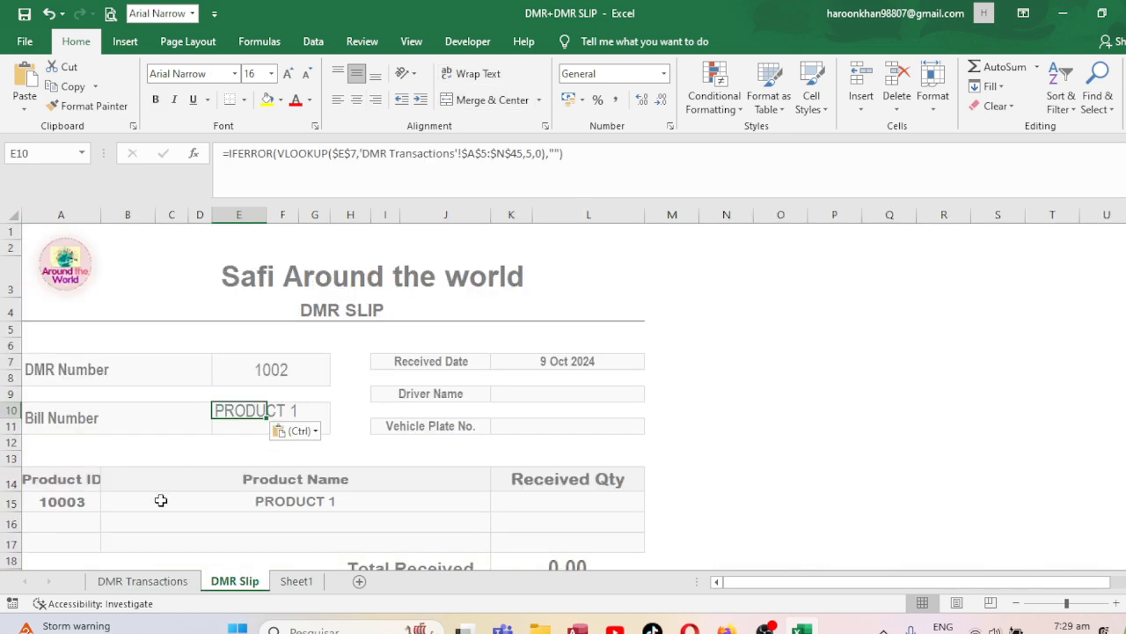
pyautogui.click(532, 151)
pyautogui.press('BackSpace')
pyautogui.write('4')
pyautogui.press('Return')
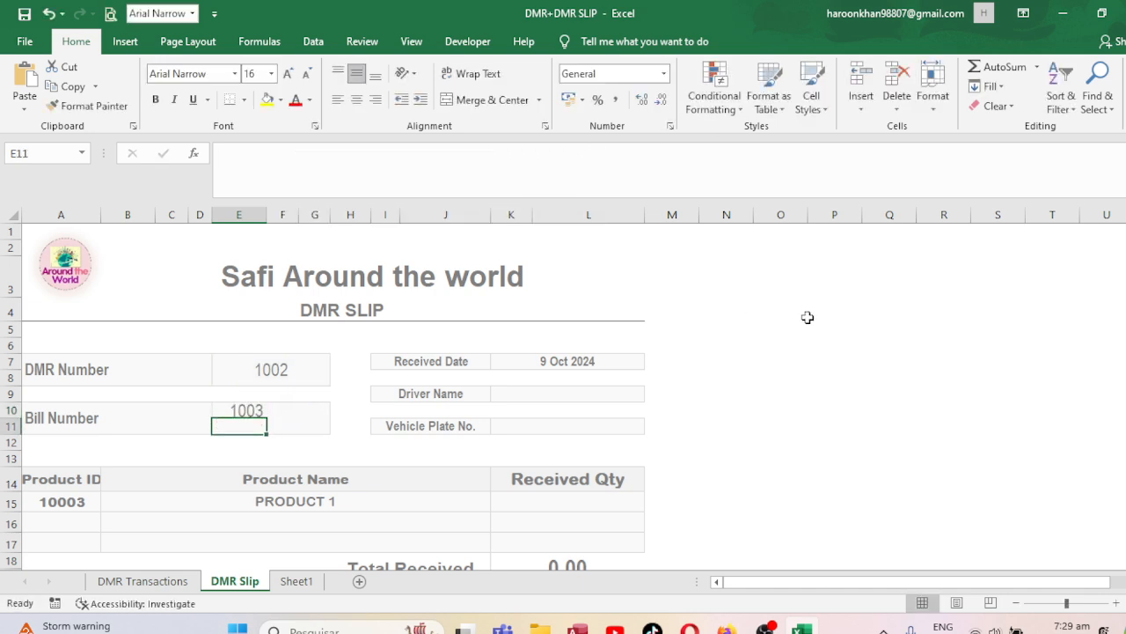
# Merge and centre the Bill Number field E10:G11.
pyautogui.click(254, 406)
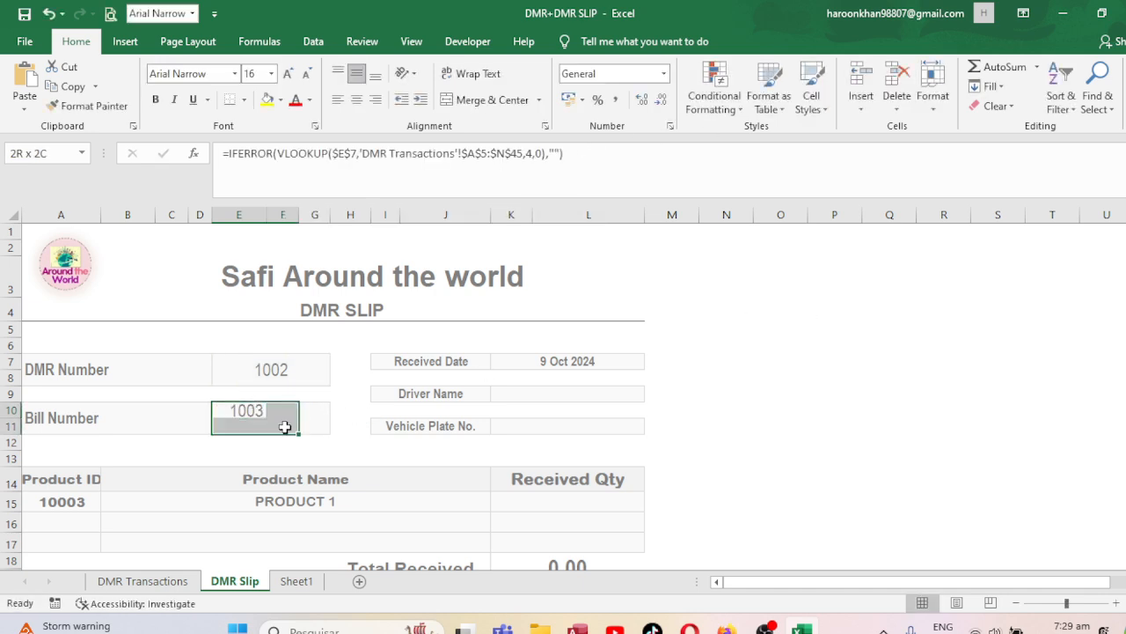
pyautogui.moveTo(284, 427); pyautogui.dragTo(318, 428)
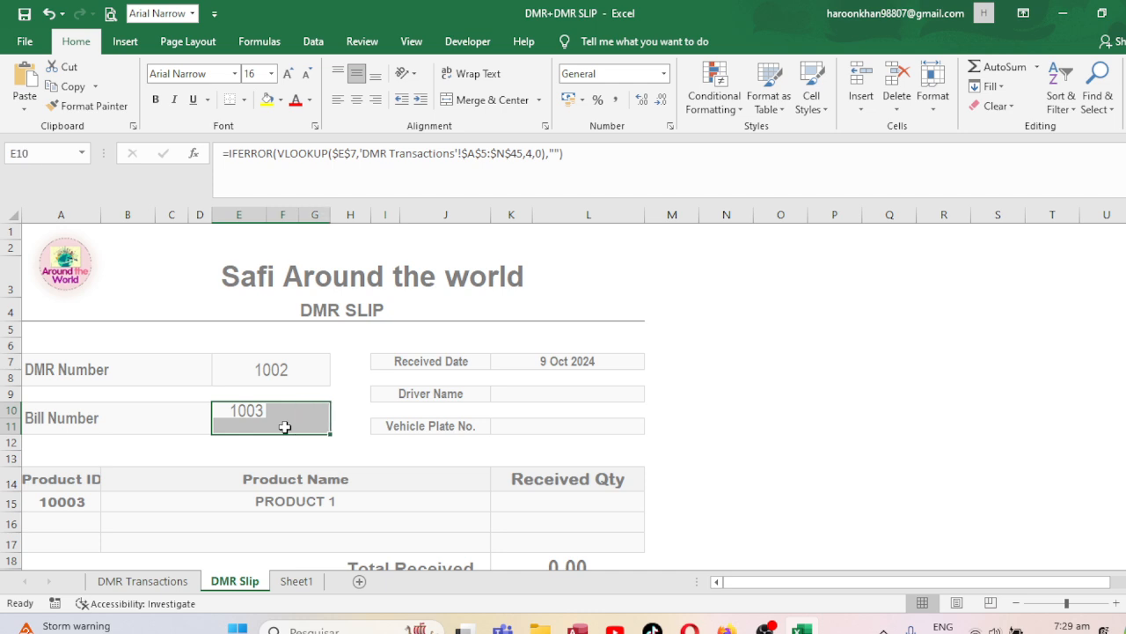
pyautogui.click(520, 103)
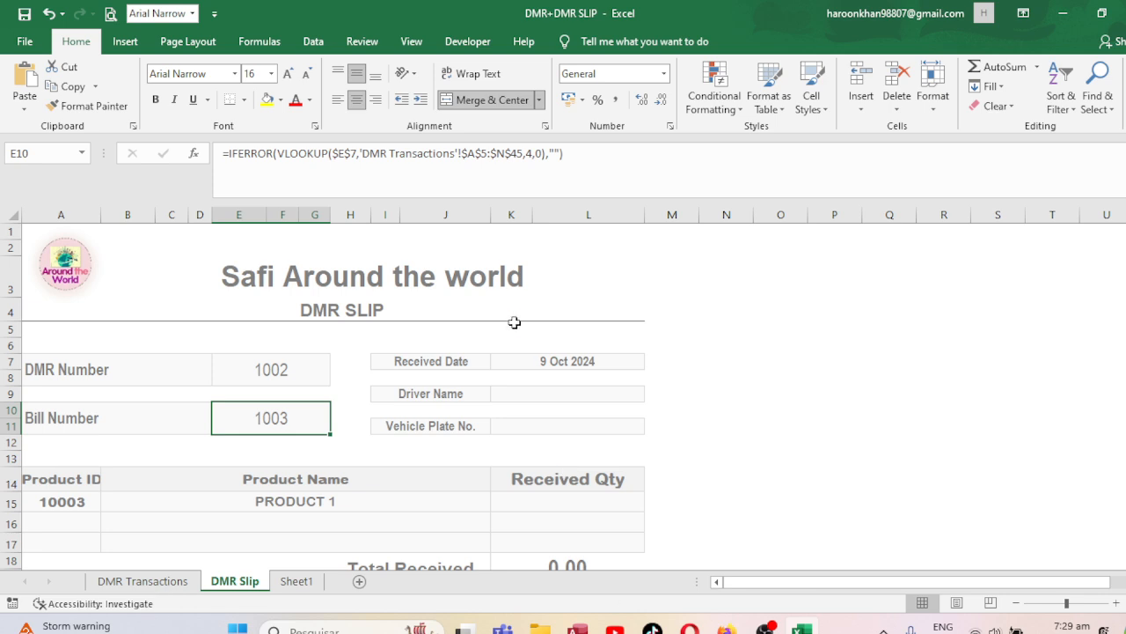
pyautogui.click(508, 399)
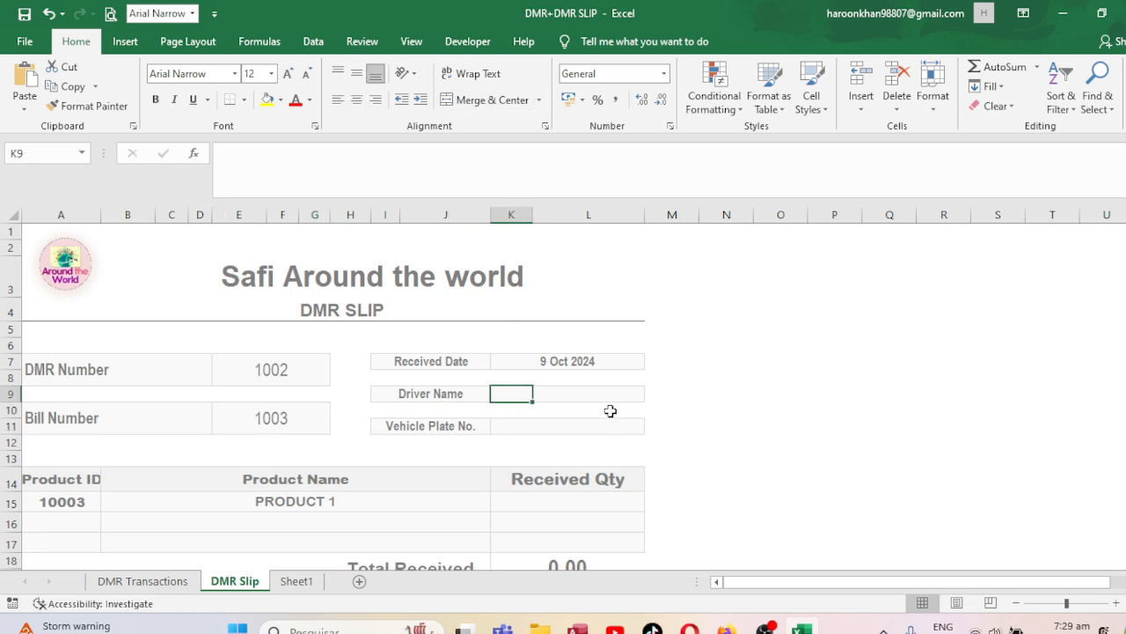
# Paste the lookup into Driver Name and set its column index to 12, showing 899.
pyautogui.write('=IFERROR(VLOOKUP($E$7,\'DMR Transactions\'!$A$5:$N$43,5,0),"")')
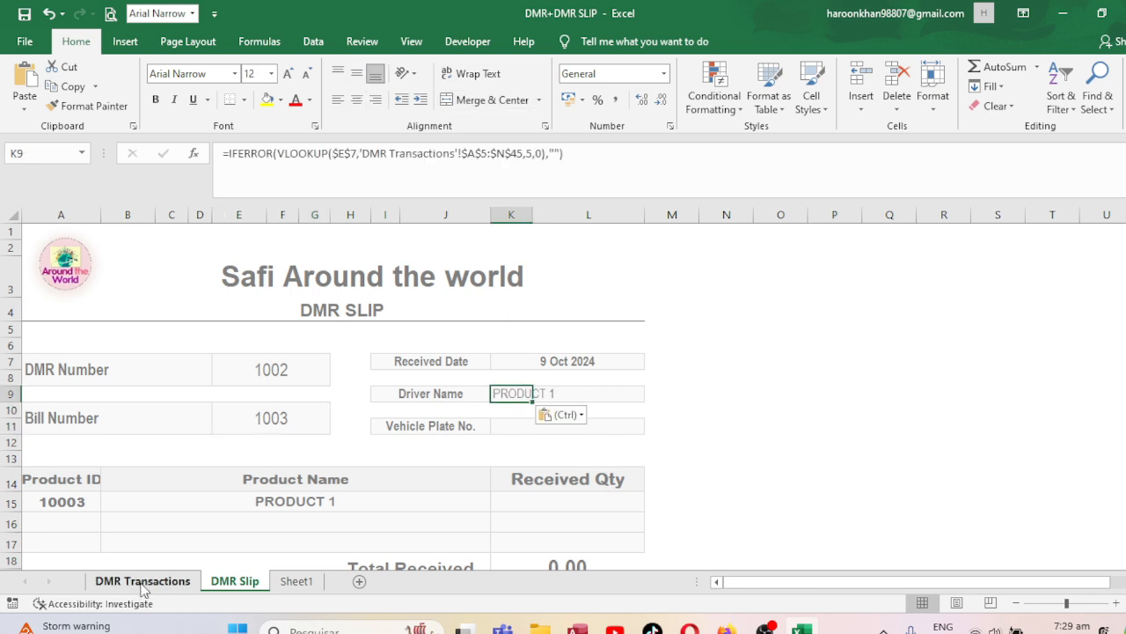
pyautogui.click(144, 589)
pyautogui.click(26, 230)
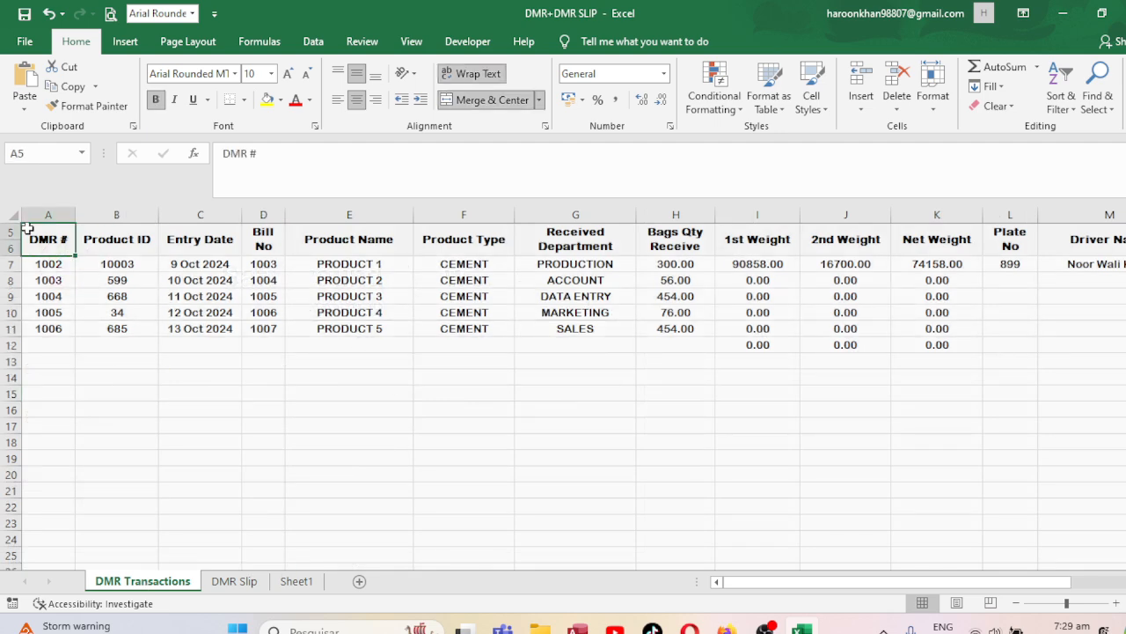
pyautogui.press('Right')
pyautogui.press('Right')
pyautogui.press('Right')
pyautogui.press('Right')
pyautogui.press('Right')
pyautogui.press('Right')
pyautogui.press('Right')
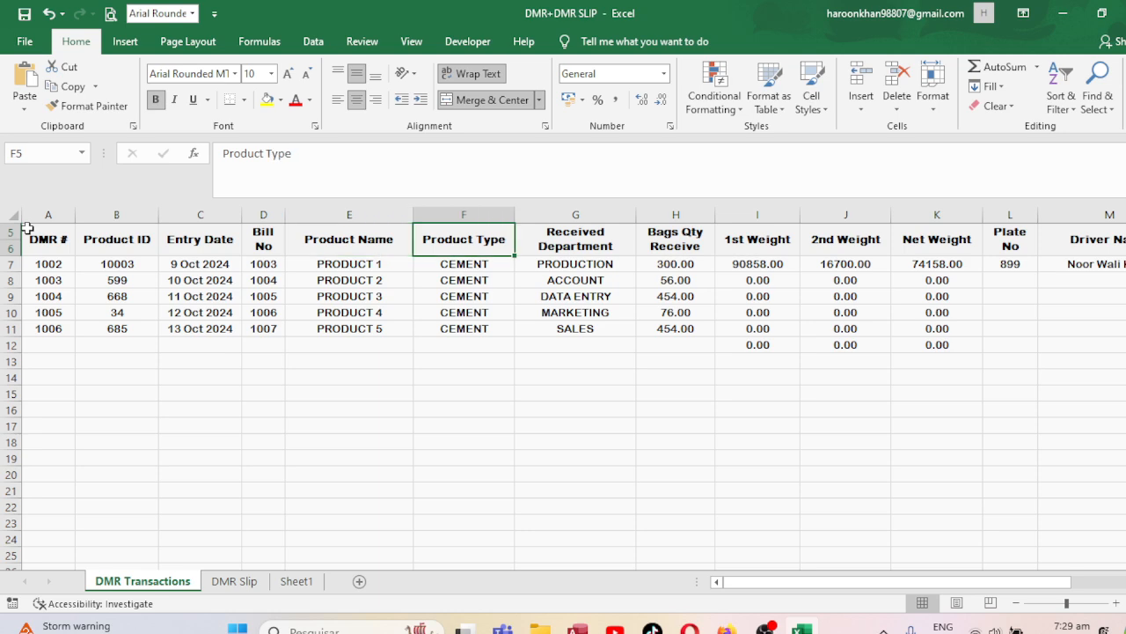
pyautogui.press('Right')
pyautogui.press('Right')
pyautogui.press('Right')
pyautogui.press('Right')
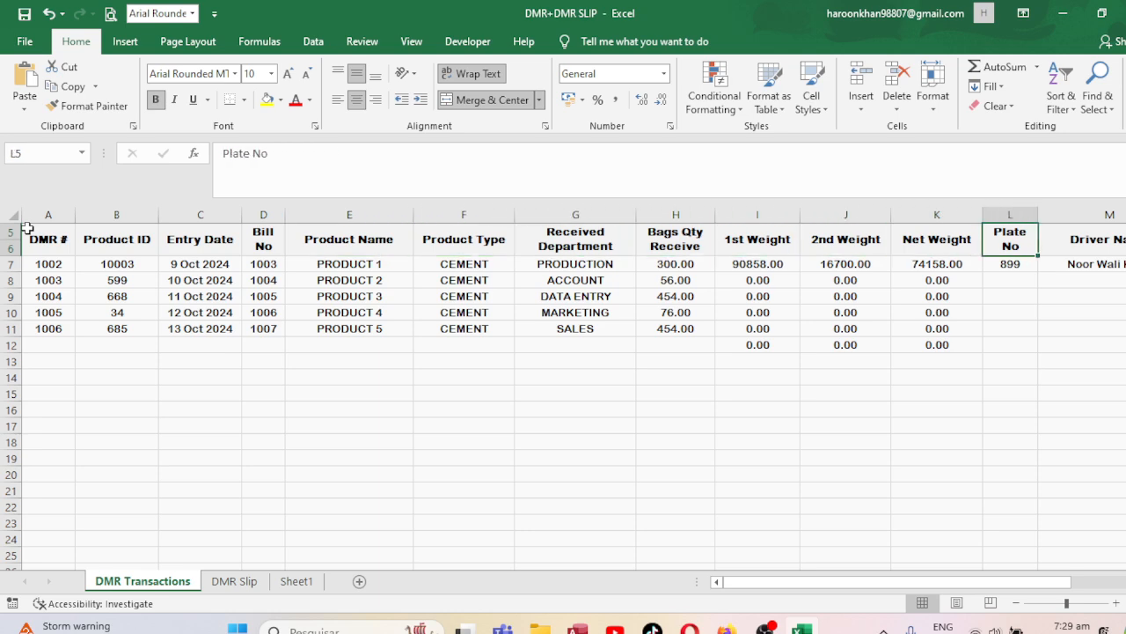
pyautogui.click(247, 581)
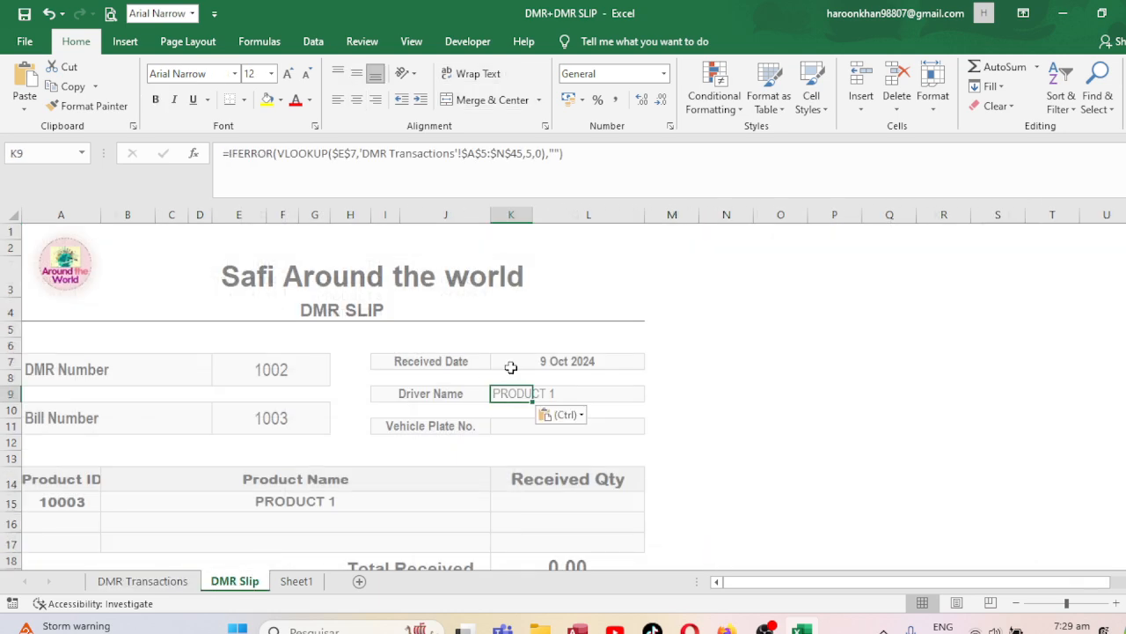
pyautogui.click(534, 153)
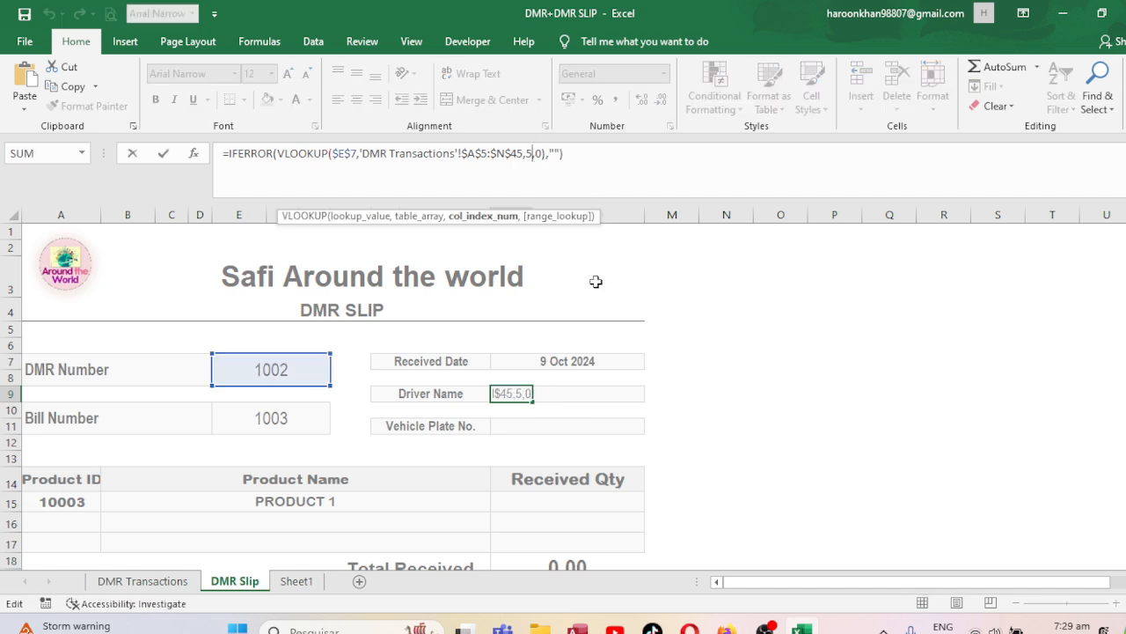
pyautogui.press('BackSpace')
pyautogui.write('12')
pyautogui.press('Return')
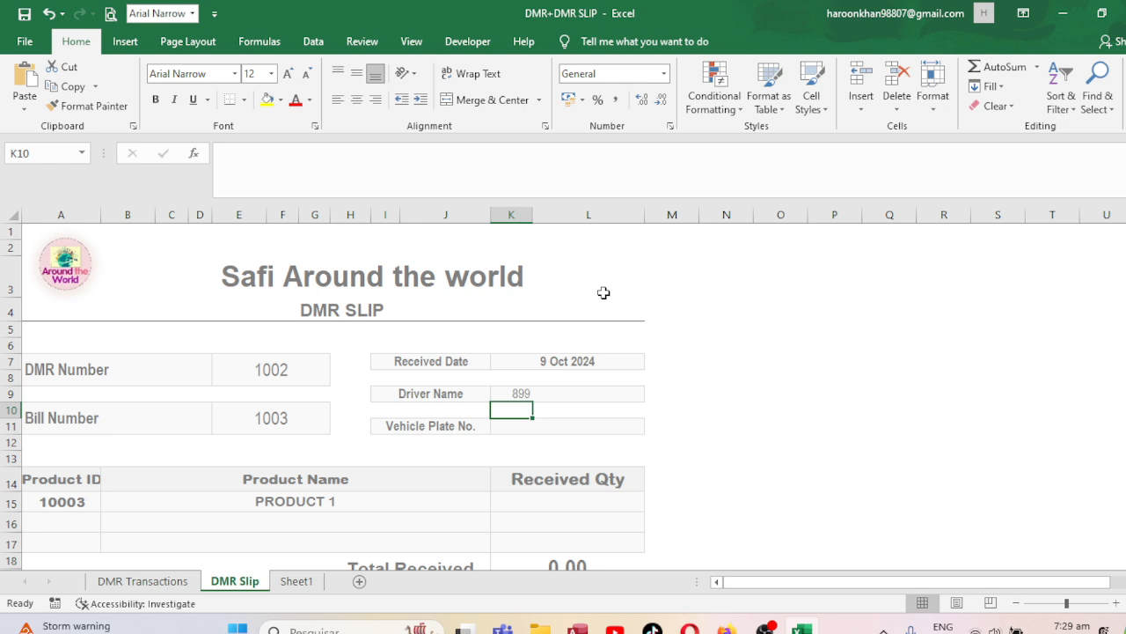
# Merge and centre Driver Name K9:L9; merge K11:L11 too, then undo that merge.
pyautogui.moveTo(503, 392); pyautogui.dragTo(581, 396)
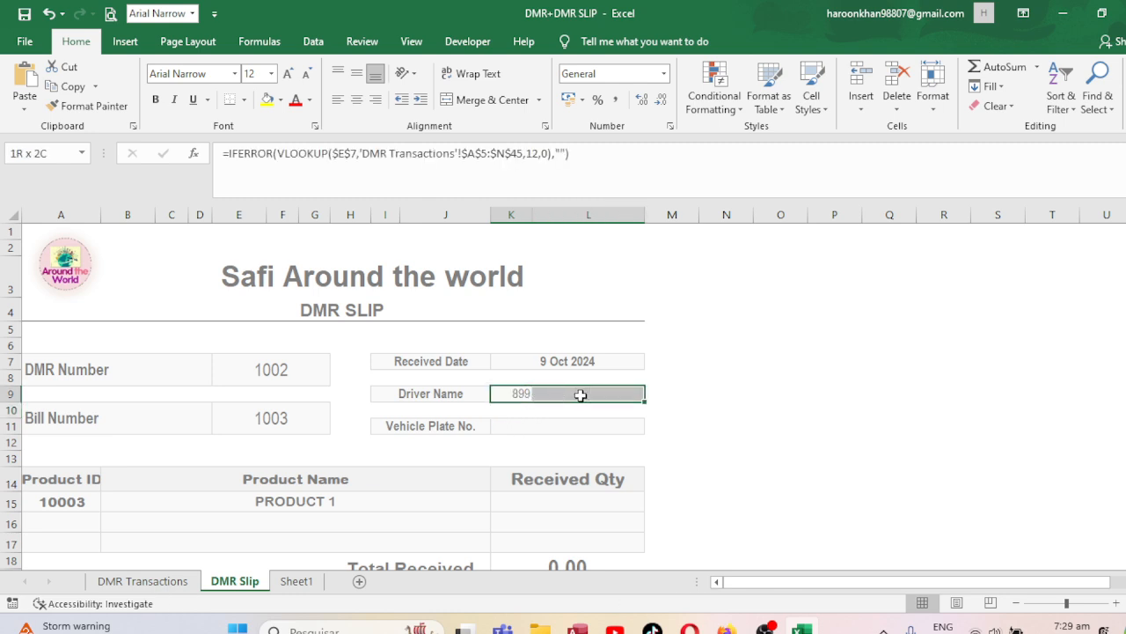
pyautogui.click(486, 99)
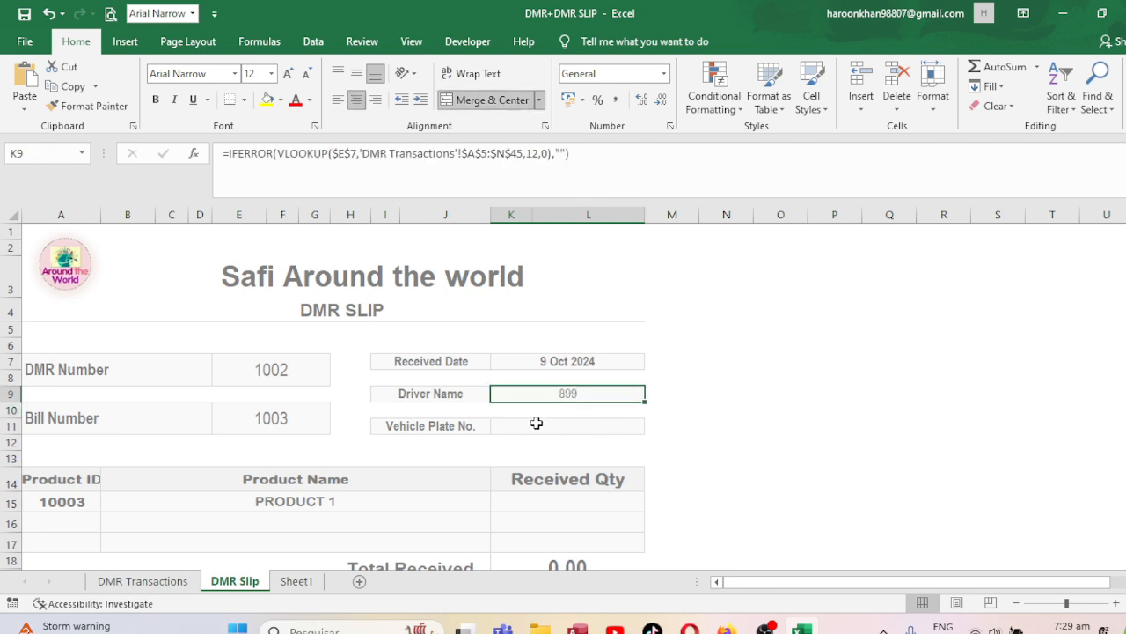
pyautogui.moveTo(502, 426); pyautogui.dragTo(616, 423)
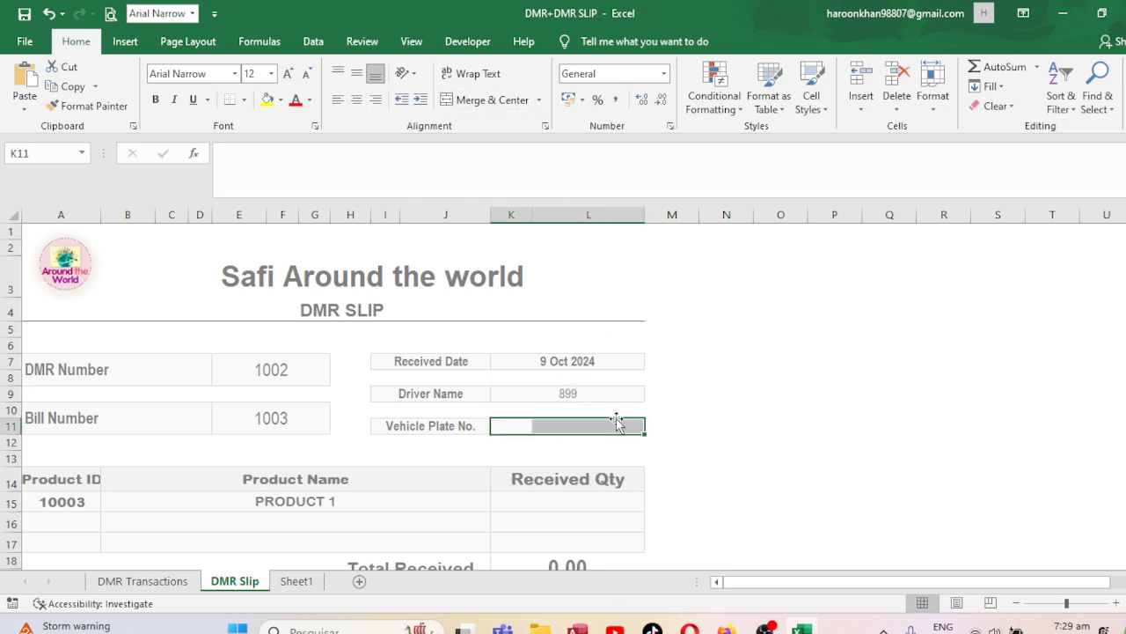
pyautogui.click(487, 100)
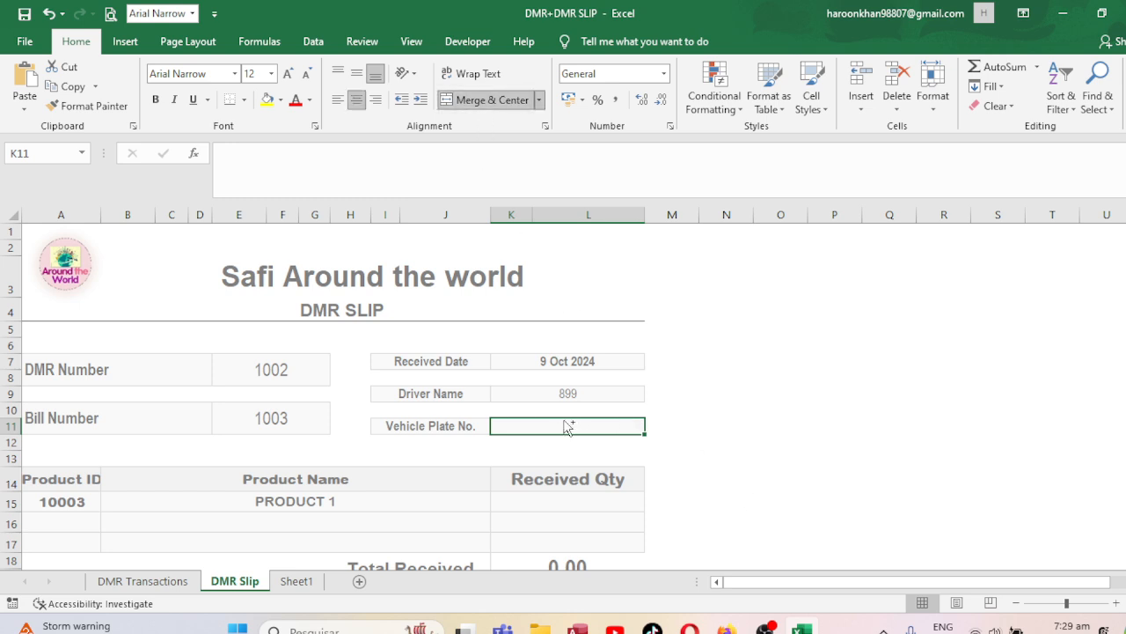
pyautogui.hotkey('ctrl', 'z')
# Paste the lookup formula into K11 with column index 12 and recheck the formula.
pyautogui.click(514, 425)
pyautogui.write('=IFERROR(VLOOKUP($E$7,\'DMR Transactions\'!$A$5:$N$45,5,0),"")')
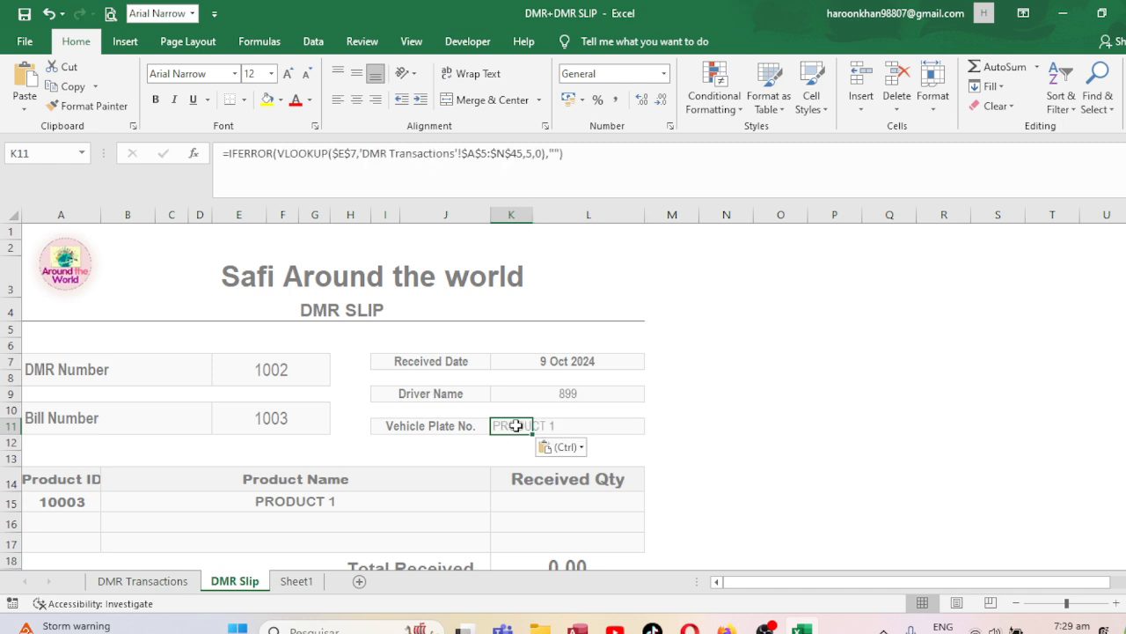
pyautogui.click(533, 156)
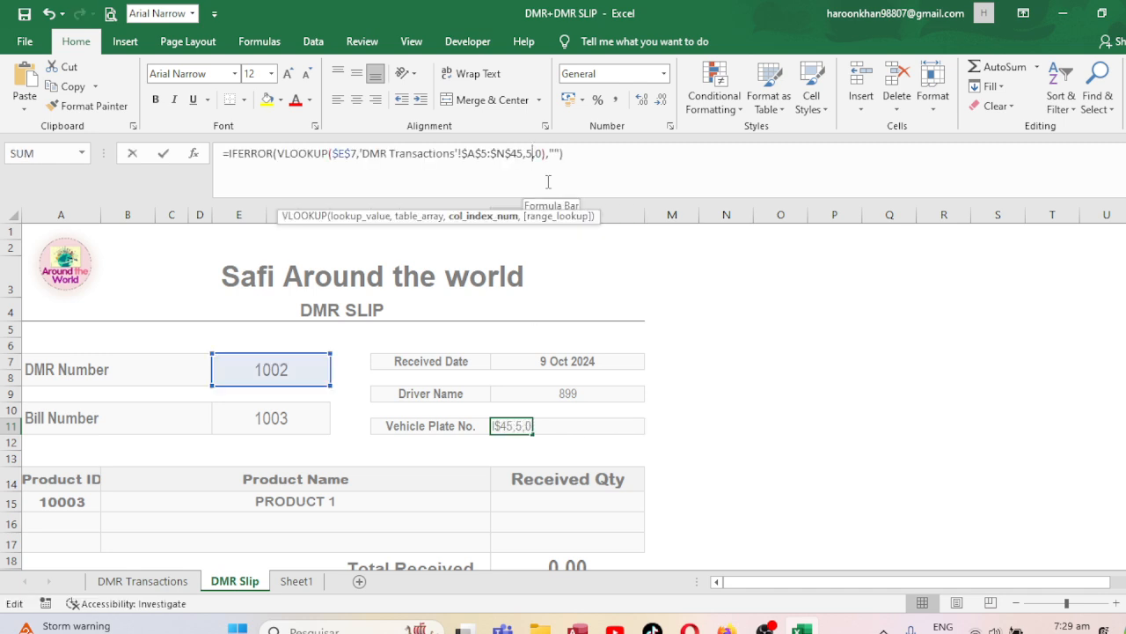
pyautogui.press('BackSpace')
pyautogui.write('12')
pyautogui.press('Return')
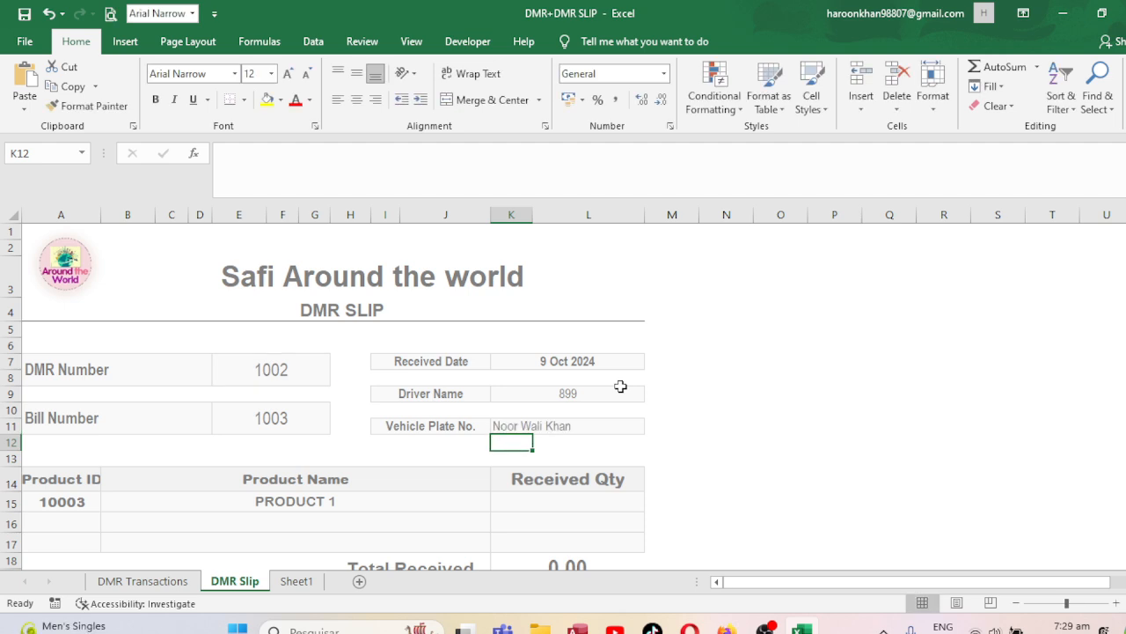
pyautogui.press('Up')
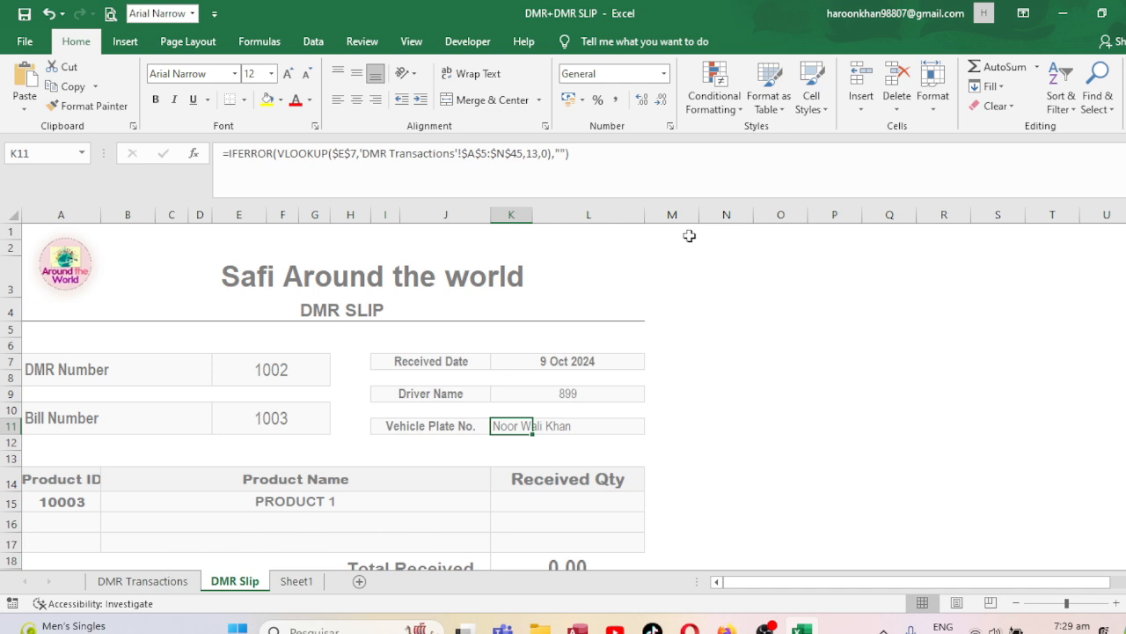
pyautogui.click(539, 153)
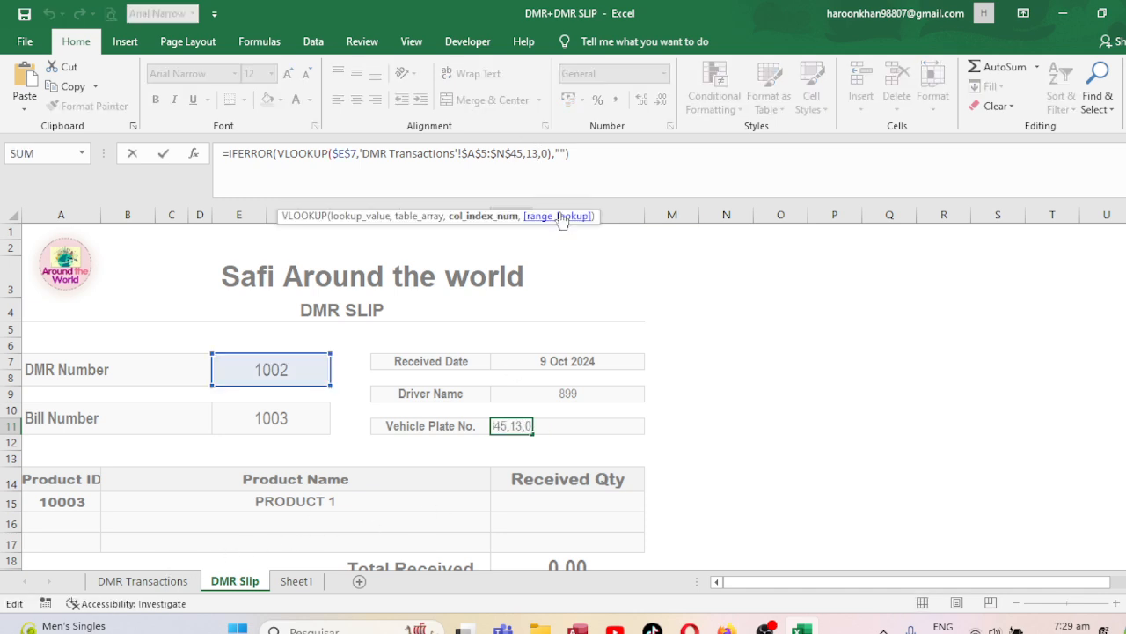
pyautogui.press('Return')
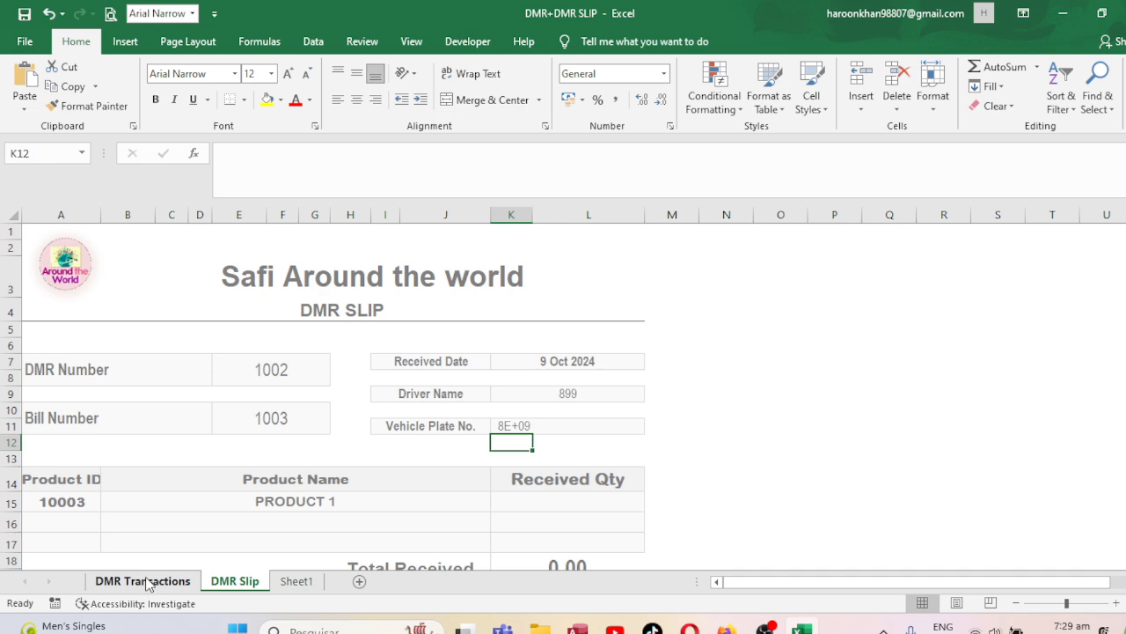
# Count the DMR Transactions header columns to locate the Driver Name column.
pyautogui.click(149, 583)
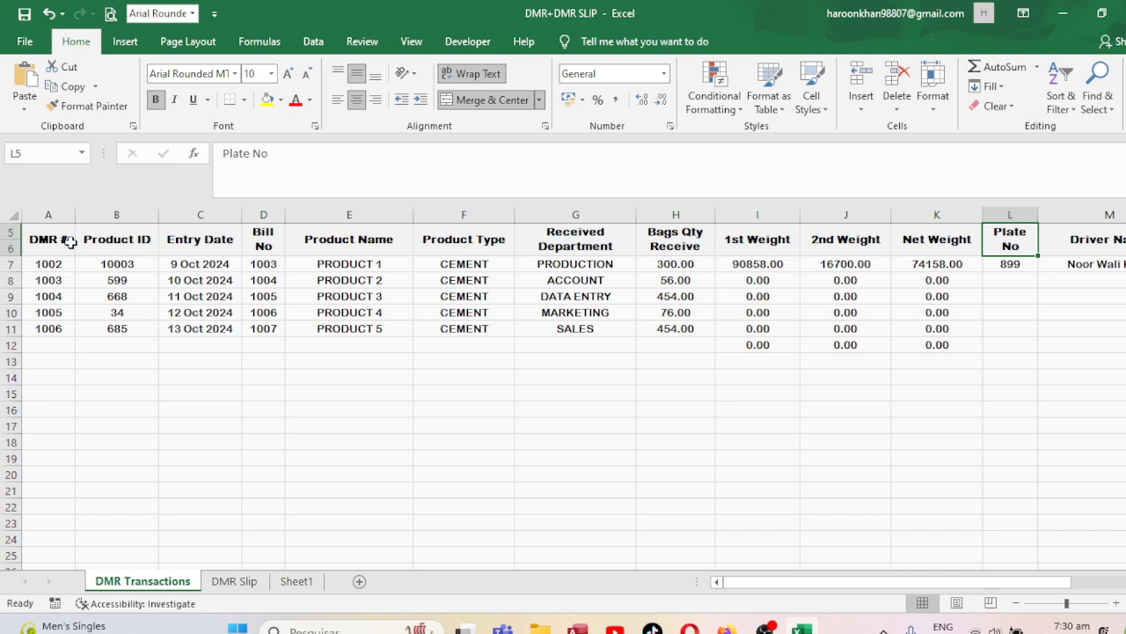
pyautogui.click(70, 240)
pyautogui.press('Right')
pyautogui.press('Right')
pyautogui.press('Right')
pyautogui.press('Right')
pyautogui.press('Right')
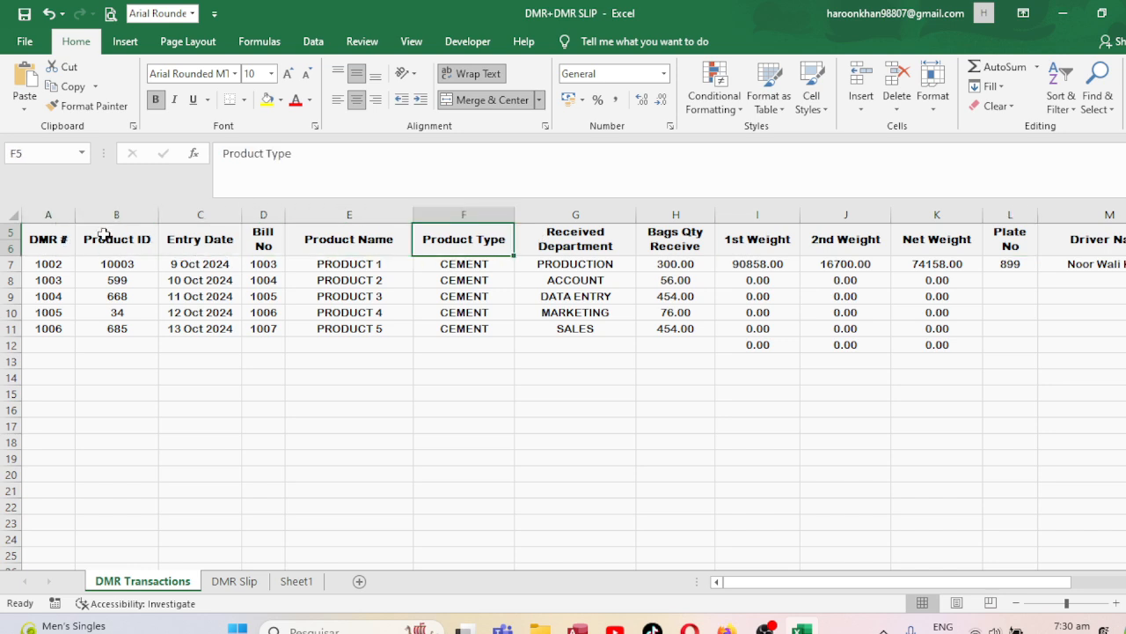
pyautogui.press('Right')
pyautogui.press('Right')
pyautogui.press('Right')
pyautogui.press('Right')
pyautogui.press('Right')
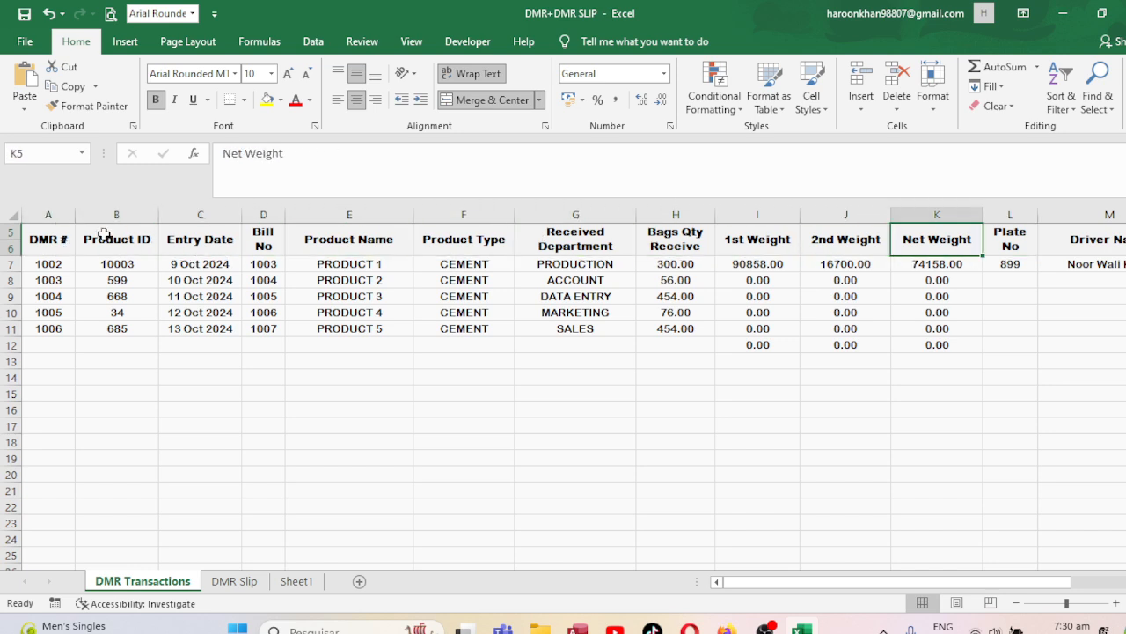
pyautogui.press('Right')
pyautogui.press('Right')
pyautogui.press('Right')
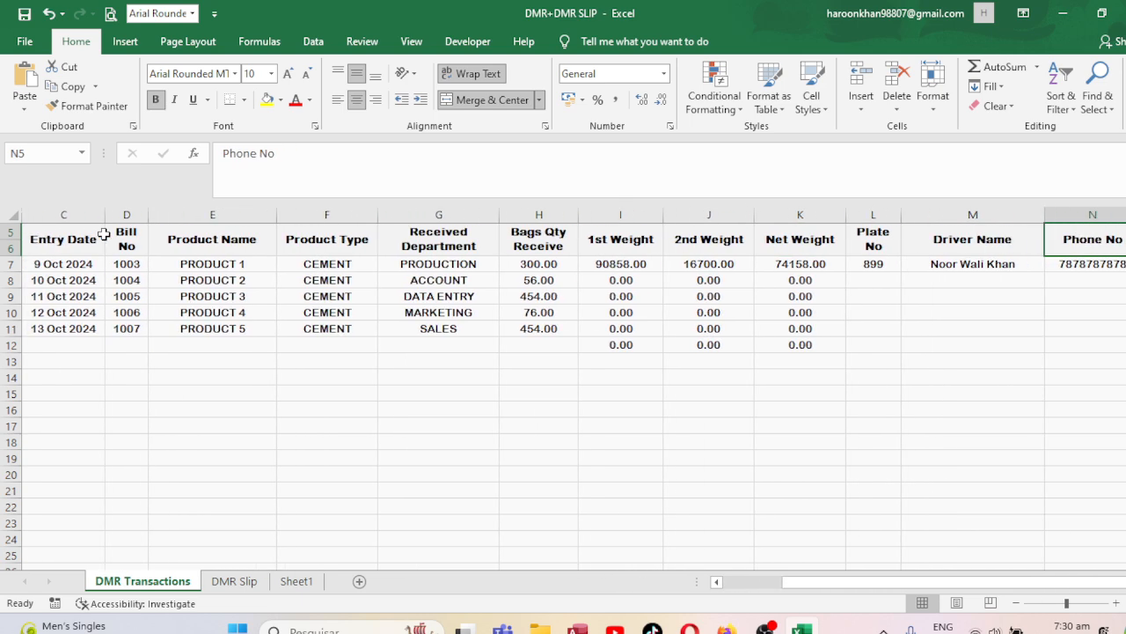
pyautogui.press('Left')
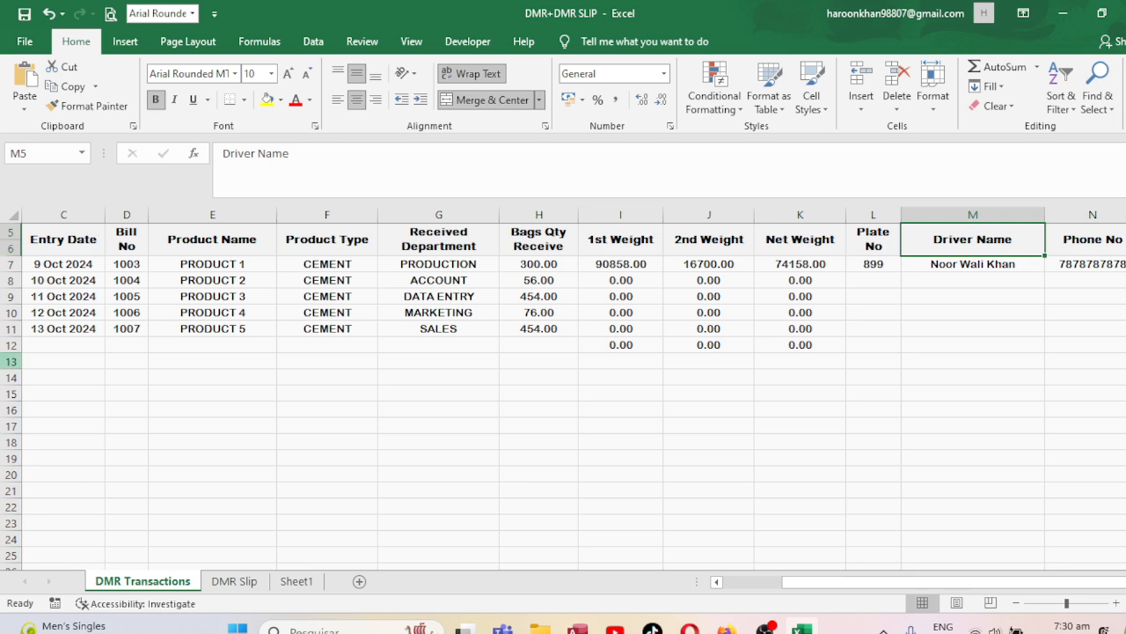
# Correct K11's lookup to return column 13, the driver's name, and merge-centre K11:L11.
pyautogui.click(257, 581)
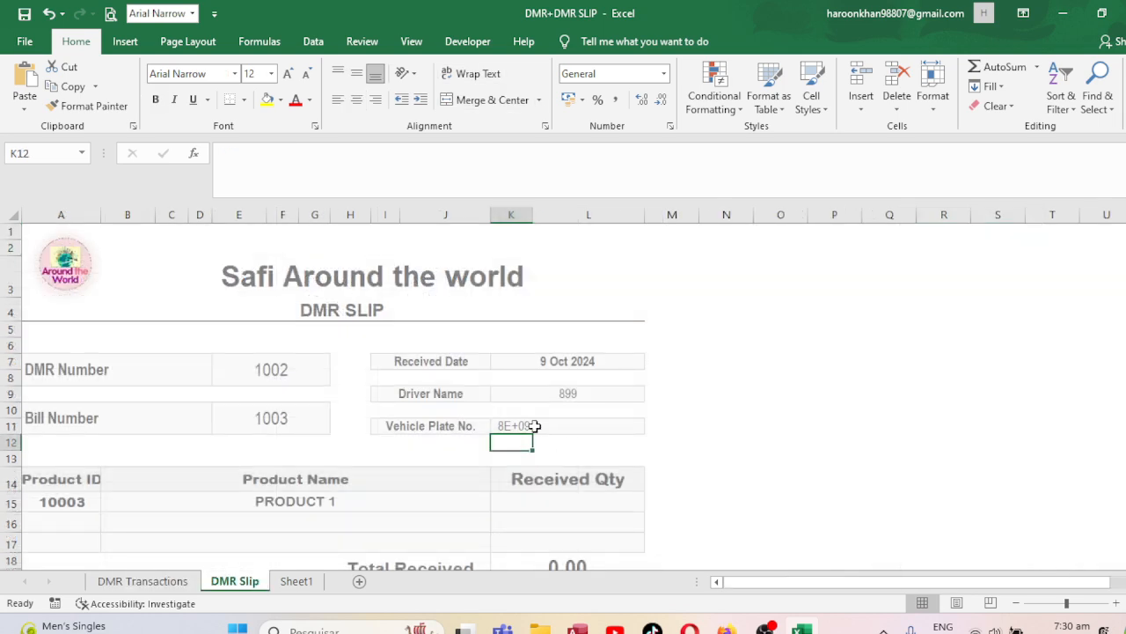
pyautogui.click(534, 426)
pyautogui.click(543, 153)
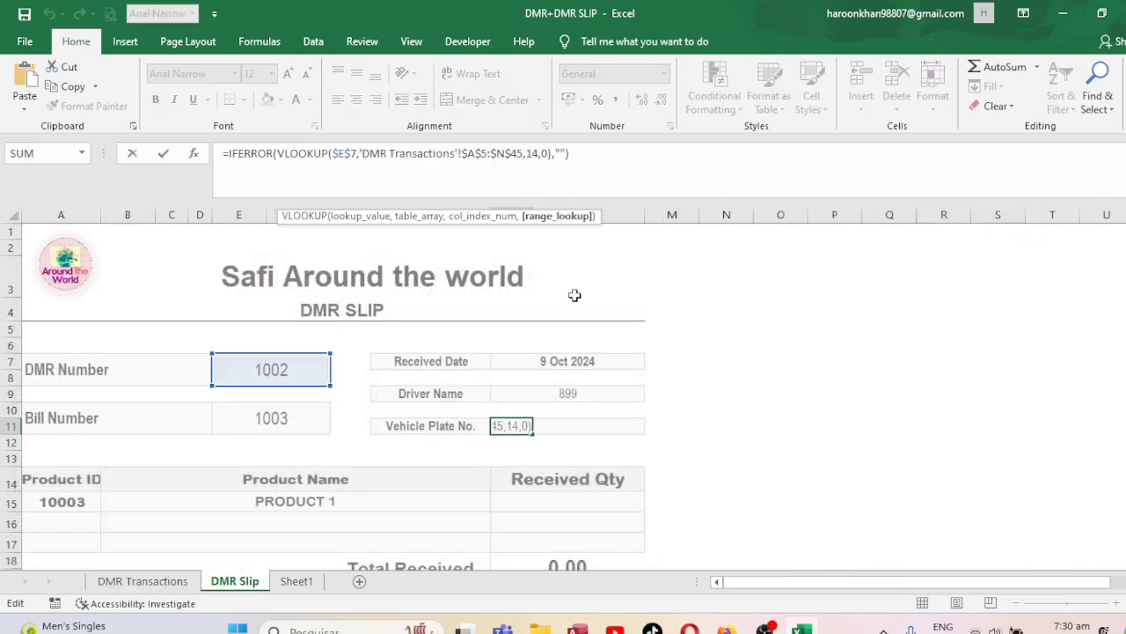
pyautogui.press('Left')
pyautogui.press('Return')
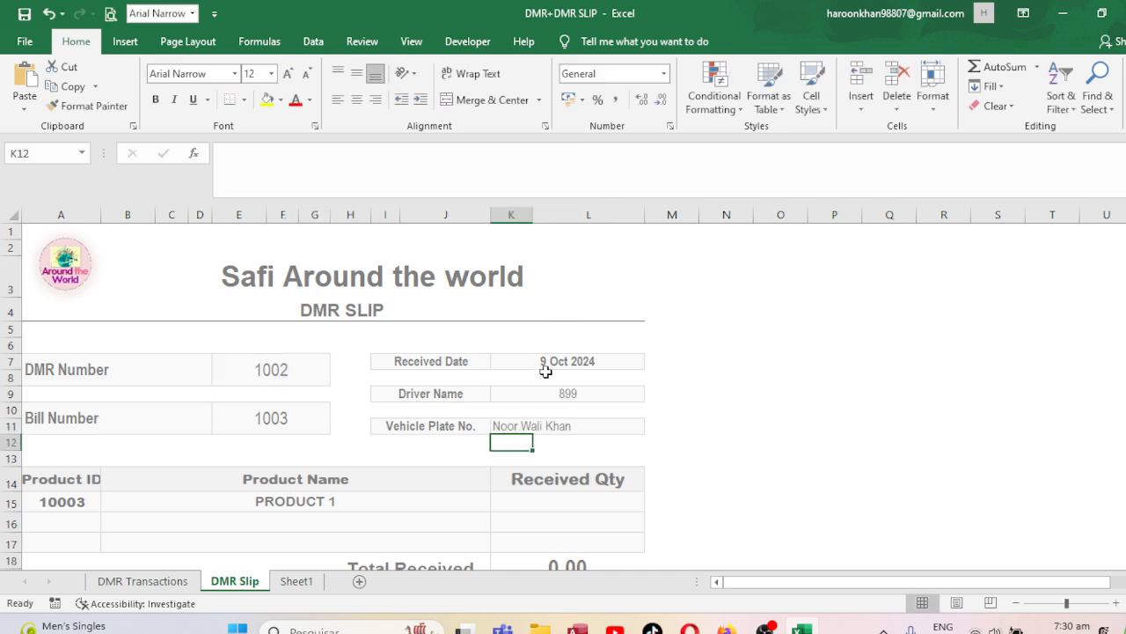
pyautogui.moveTo(510, 425); pyautogui.dragTo(561, 427)
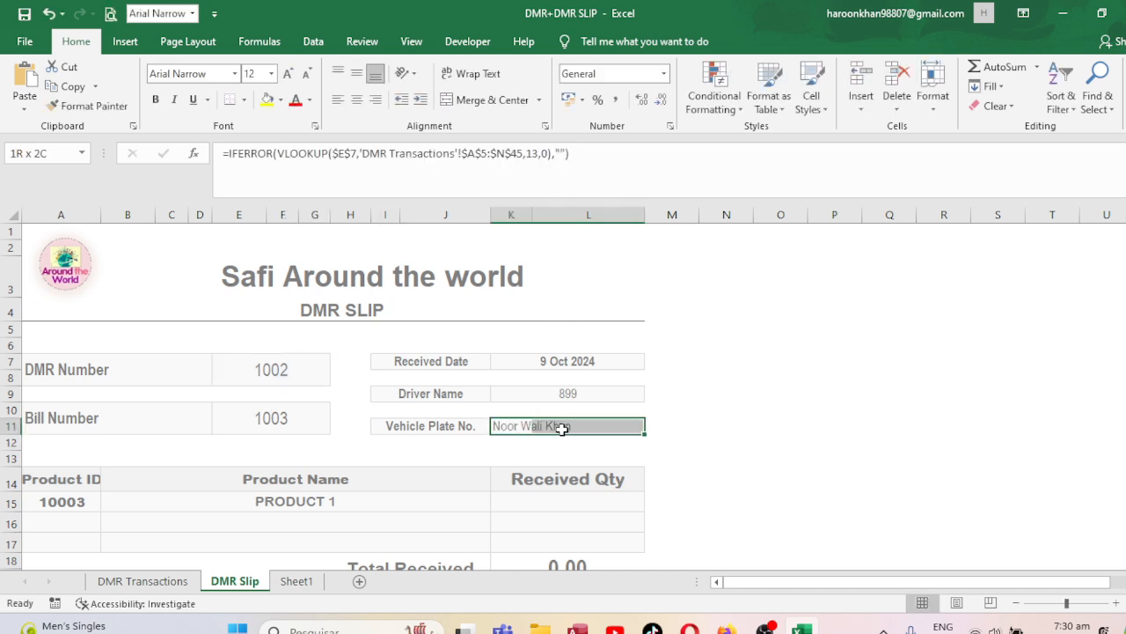
pyautogui.click(494, 99)
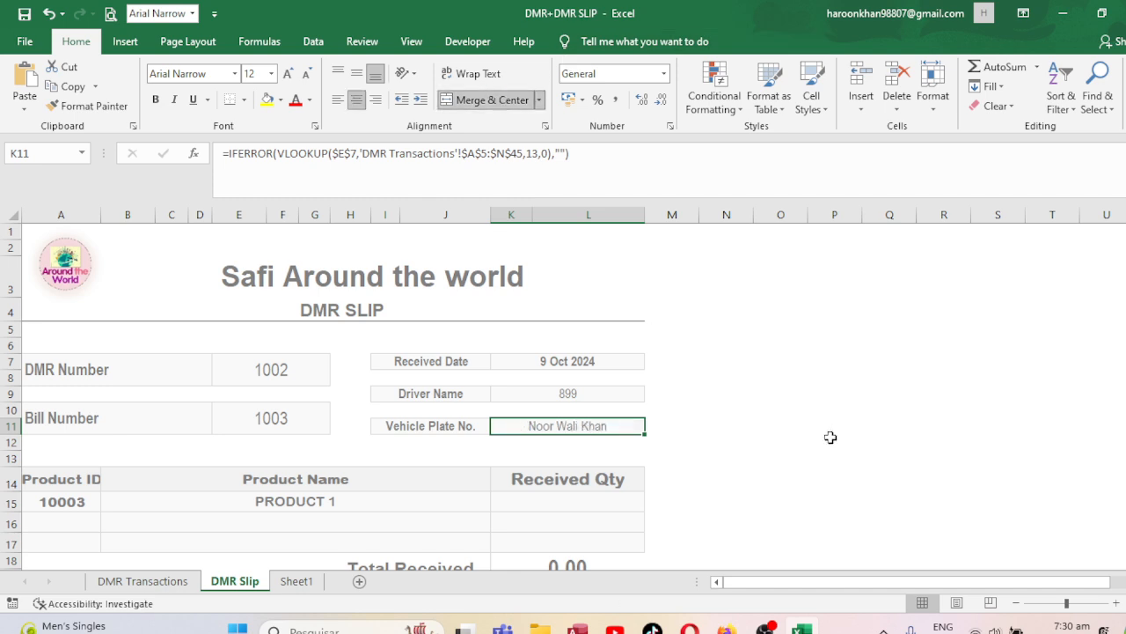
pyautogui.click(555, 346)
# Clear Received Date K7 and start a VLOOKUP using DMR Number E7 as the lookup value.
pyautogui.click(541, 361)
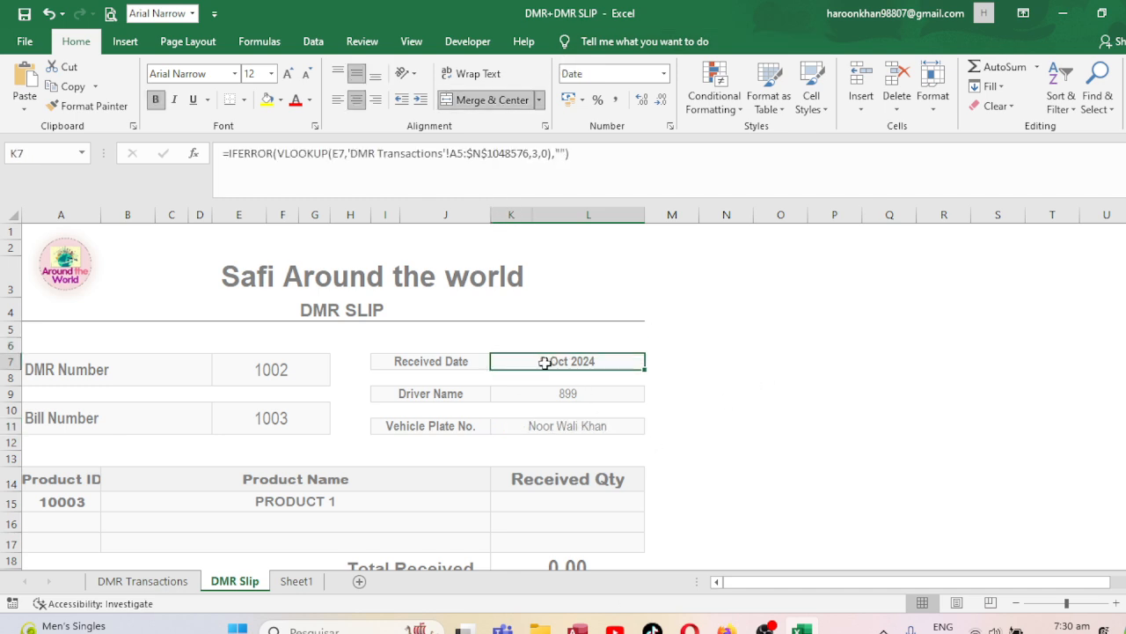
pyautogui.press('BackSpace')
pyautogui.hotkey('ctrl', 'Return')
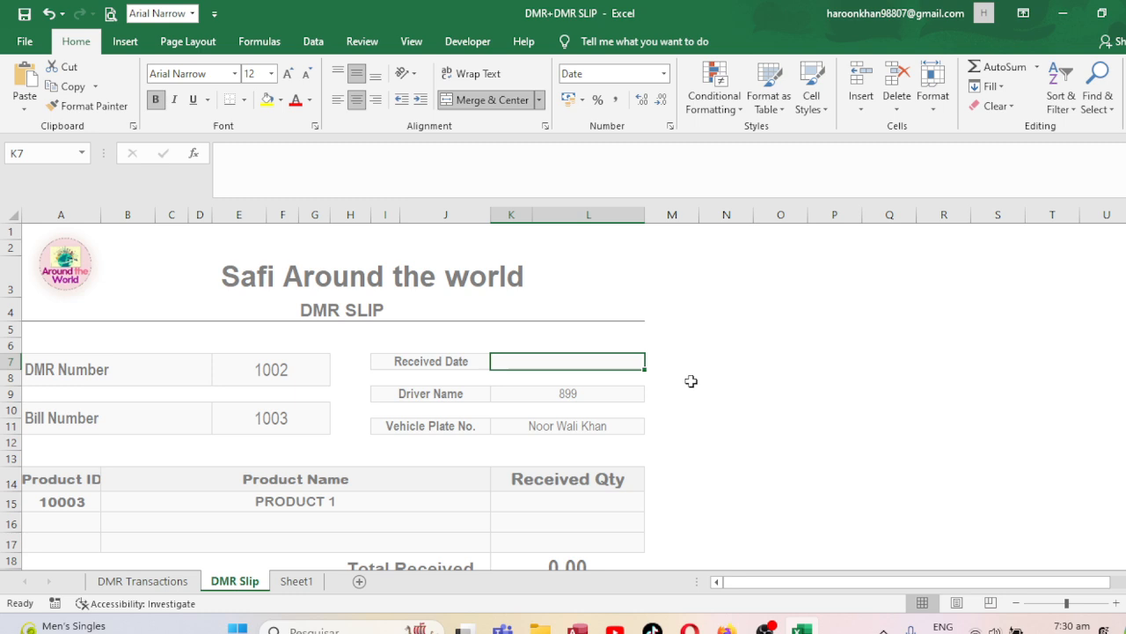
pyautogui.write('=')
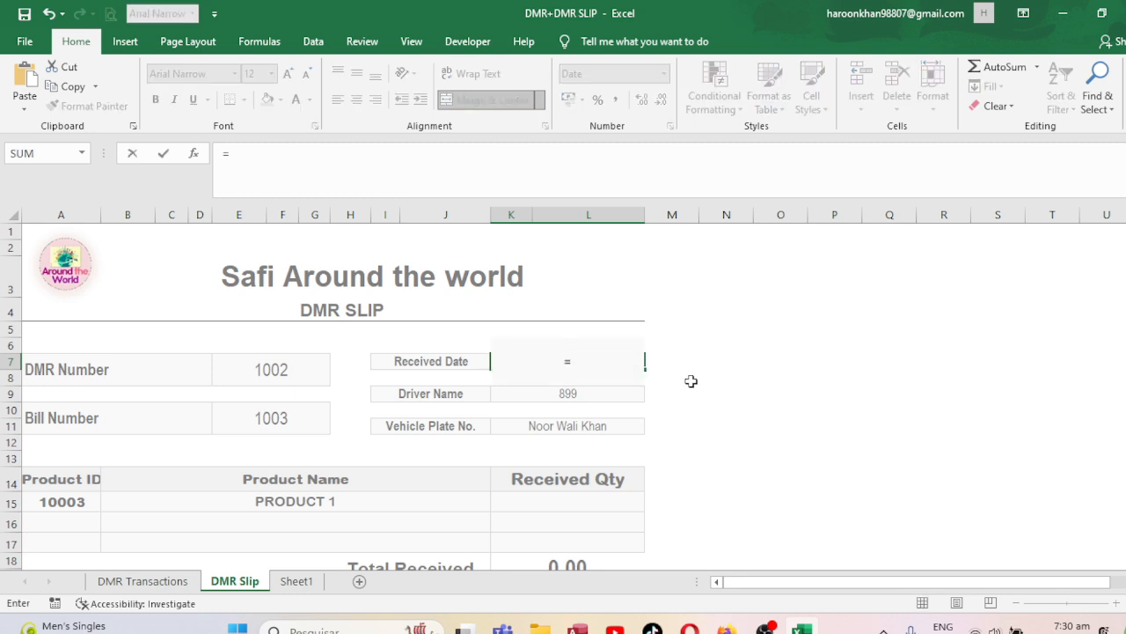
pyautogui.press('BackSpace')
pyautogui.write('=vlookup(')
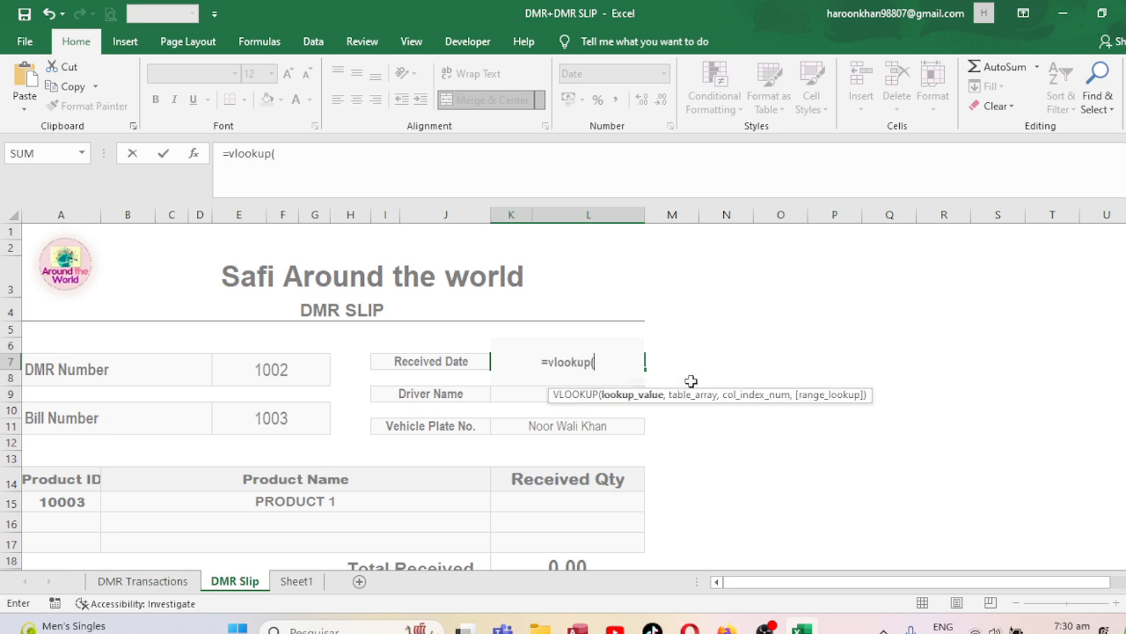
pyautogui.click(300, 372)
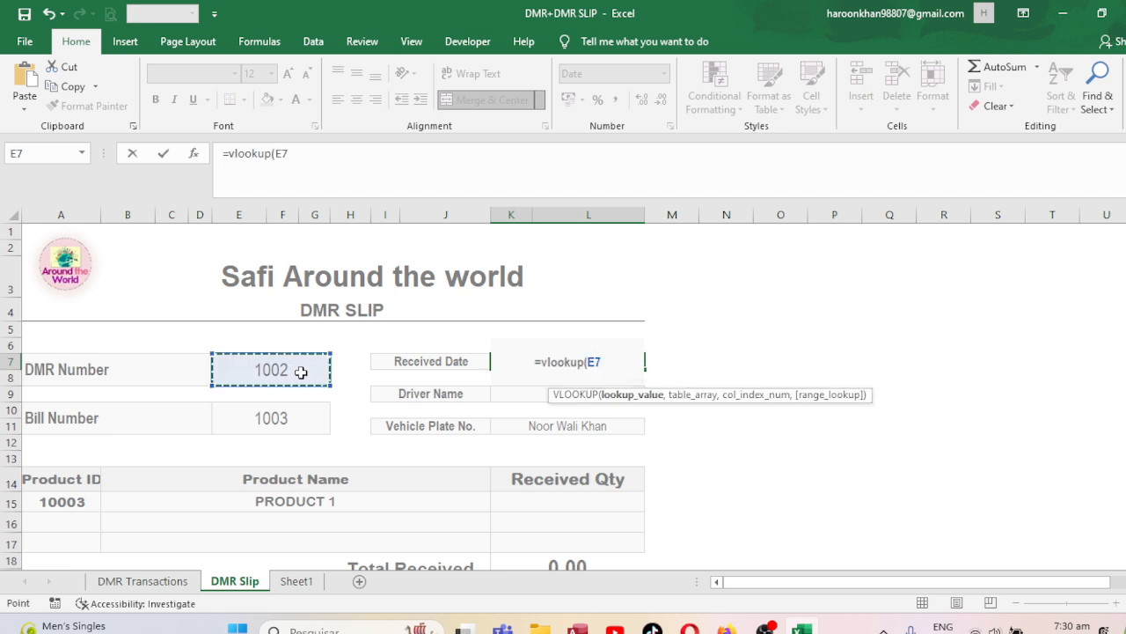
pyautogui.write(',')
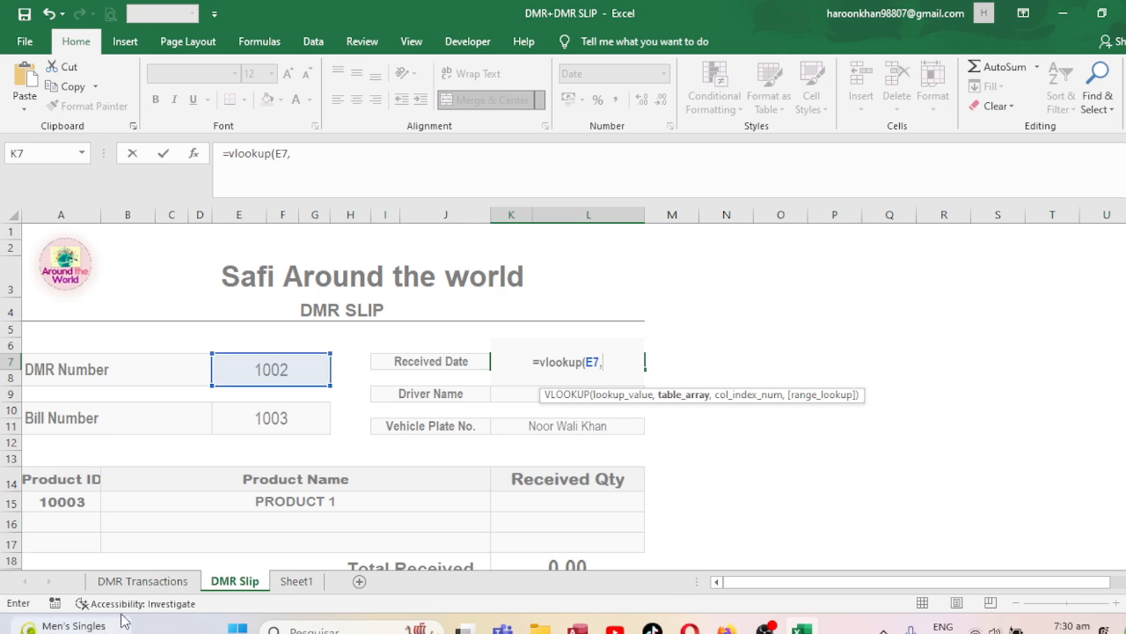
# Complete it with table 'DMR Transactions'!$A$5:$N$45, column 2 and exact match 0.
pyautogui.click(142, 580)
pyautogui.click(58, 231)
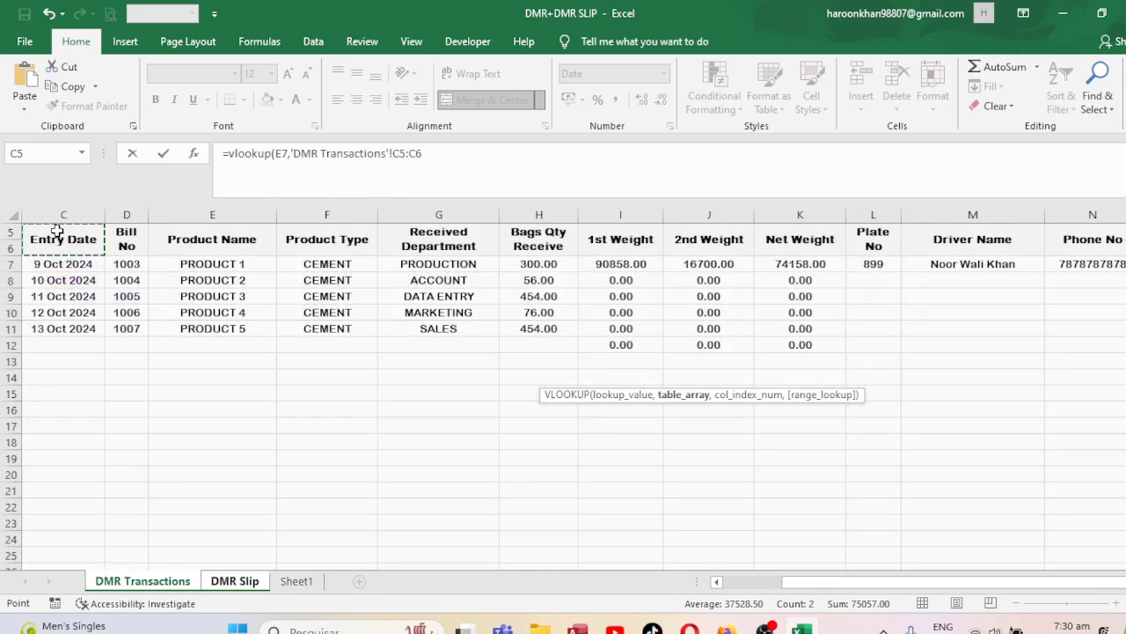
pyautogui.press('Left')
pyautogui.press('Left')
pyautogui.hotkey('ctrl', 'shift', 'Right')
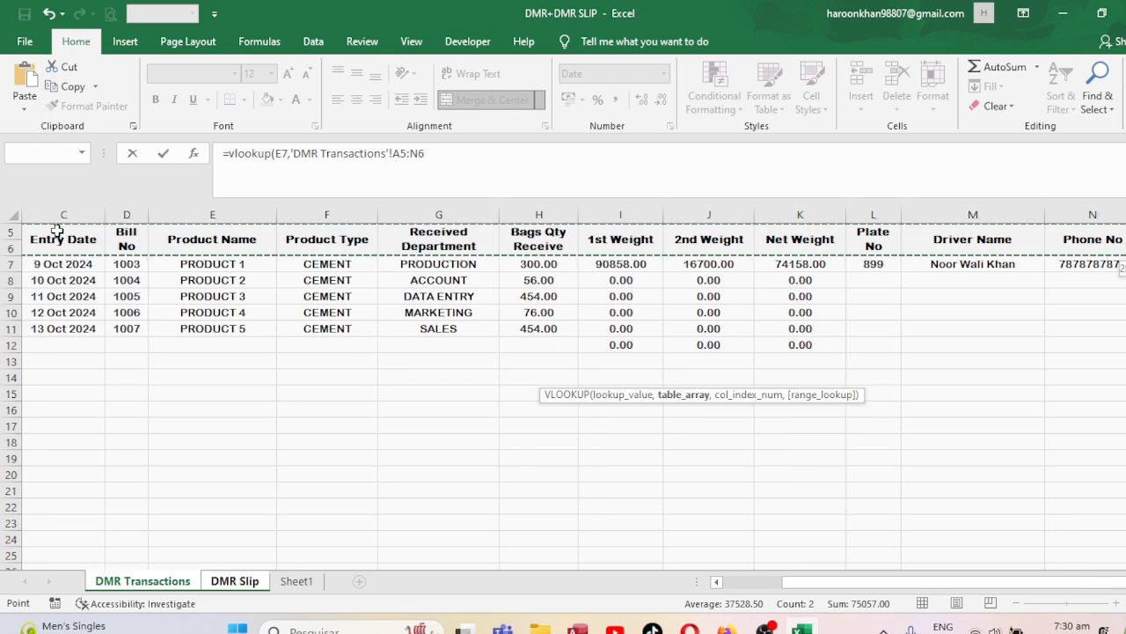
pyautogui.hotkey('shift', 'Down')
pyautogui.hotkey('shift', 'Down')
pyautogui.hotkey('shift', 'Down')
pyautogui.hotkey('shift', 'Down')
pyautogui.hotkey('shift', 'Down')
pyautogui.hotkey('shift', 'Down')
pyautogui.hotkey('shift', 'Down')
pyautogui.hotkey('shift', 'Down')
pyautogui.hotkey('shift', 'Down')
pyautogui.hotkey('shift', 'Down')
pyautogui.hotkey('shift', 'Down')
pyautogui.hotkey('shift', 'Down')
pyautogui.hotkey('shift', 'Down')
pyautogui.hotkey('shift', 'Down')
pyautogui.hotkey('shift', 'Down')
pyautogui.hotkey('shift', 'Down')
pyautogui.hotkey('shift', 'Down')
pyautogui.hotkey('shift', 'Down')
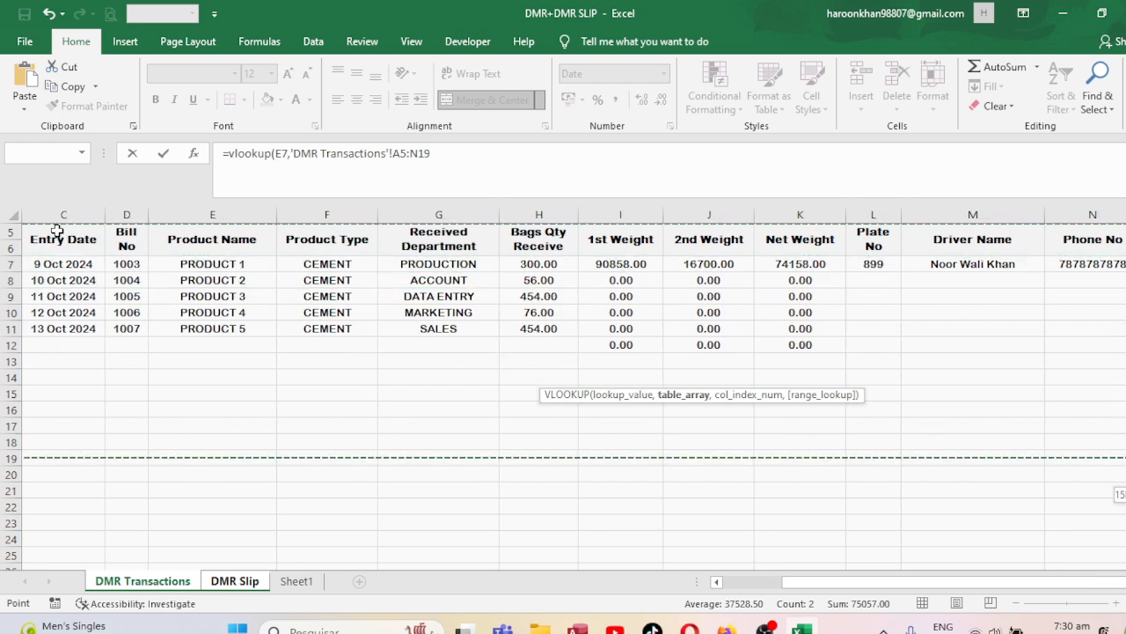
pyautogui.hotkey('shift', 'Right')
pyautogui.hotkey('shift', 'Down')
pyautogui.hotkey('shift', 'Down')
pyautogui.hotkey('shift', 'Left')
pyautogui.hotkey('shift', 'Down')
pyautogui.hotkey('shift', 'Down')
pyautogui.hotkey('shift', 'Down')
pyautogui.hotkey('shift', 'Down')
pyautogui.hotkey('shift', 'Down')
pyautogui.hotkey('shift', 'Down')
pyautogui.hotkey('shift', 'Down')
pyautogui.hotkey('shift', 'Down')
pyautogui.hotkey('shift', 'Down')
pyautogui.hotkey('shift', 'Down')
pyautogui.hotkey('shift', 'Down')
pyautogui.hotkey('shift', 'Down')
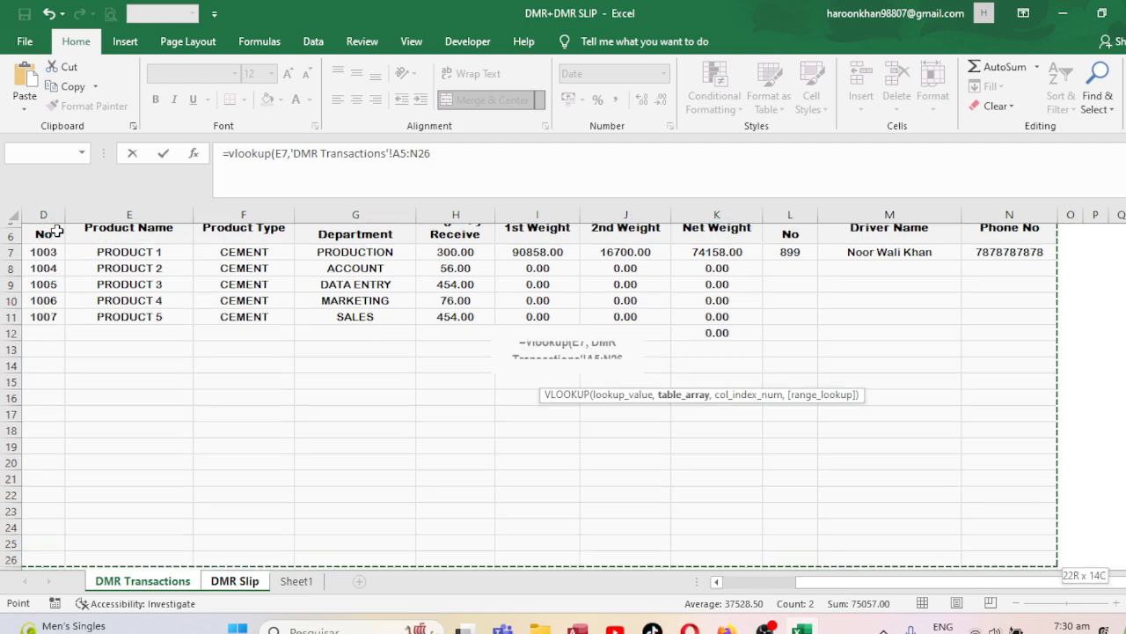
pyautogui.hotkey('shift', 'Down')
pyautogui.hotkey('shift', 'Down')
pyautogui.hotkey('shift', 'Down')
pyautogui.hotkey('shift', 'Down')
pyautogui.hotkey('shift', 'Down')
pyautogui.hotkey('shift', 'Down')
pyautogui.hotkey('shift', 'Down')
pyautogui.hotkey('shift', 'Down')
pyautogui.hotkey('shift', 'Down')
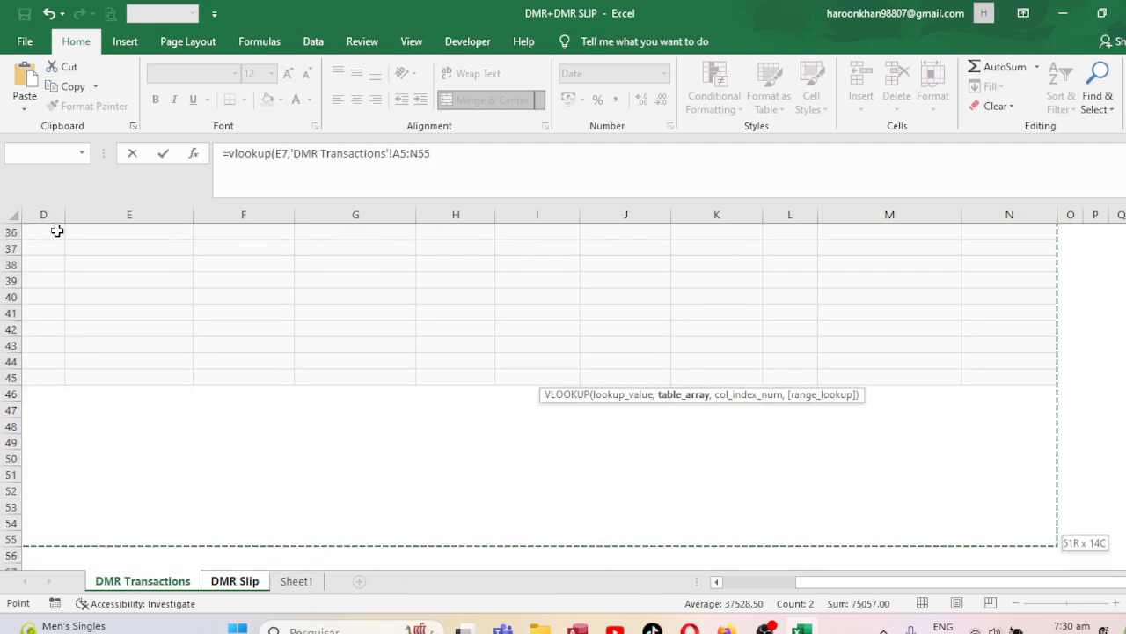
pyautogui.hotkey('shift', 'Up')
pyautogui.hotkey('shift', 'Up')
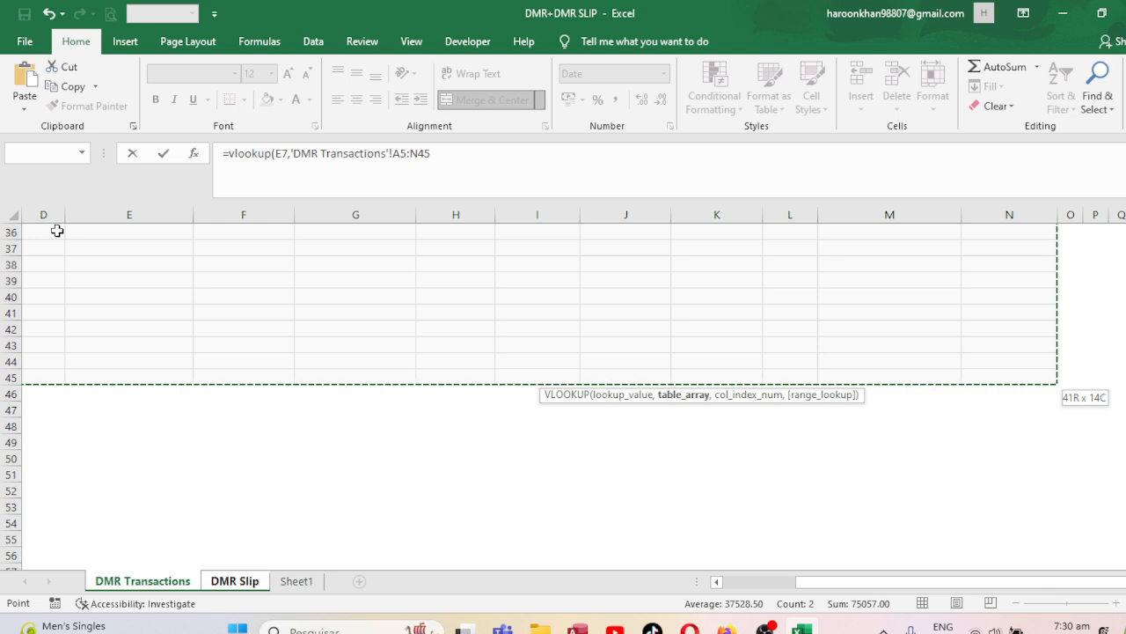
pyautogui.press('F4')
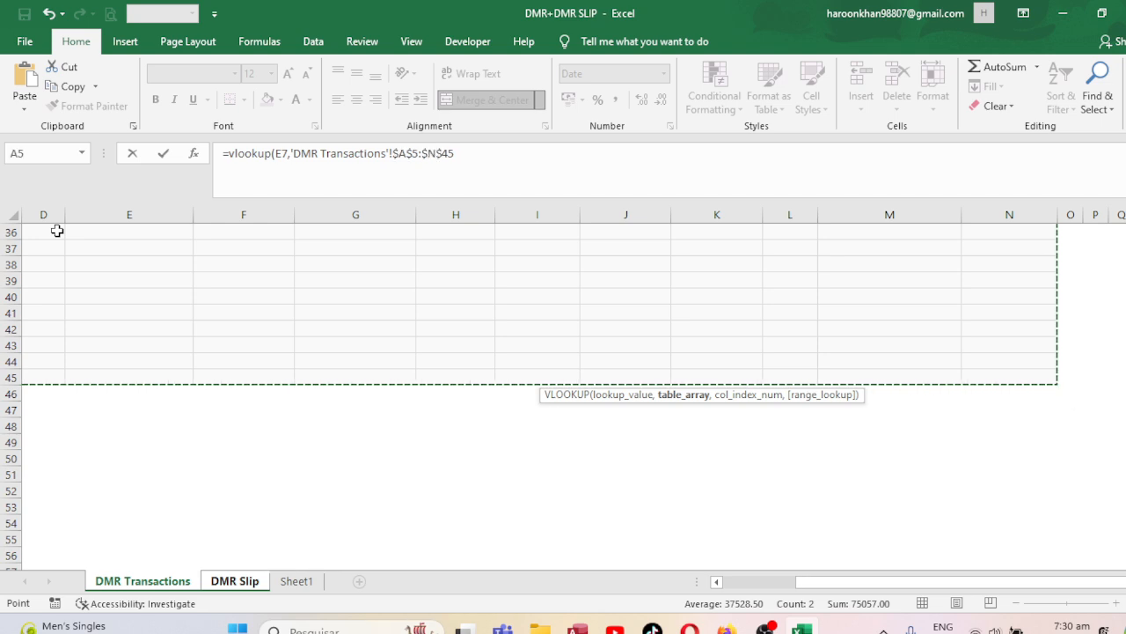
pyautogui.write(',')
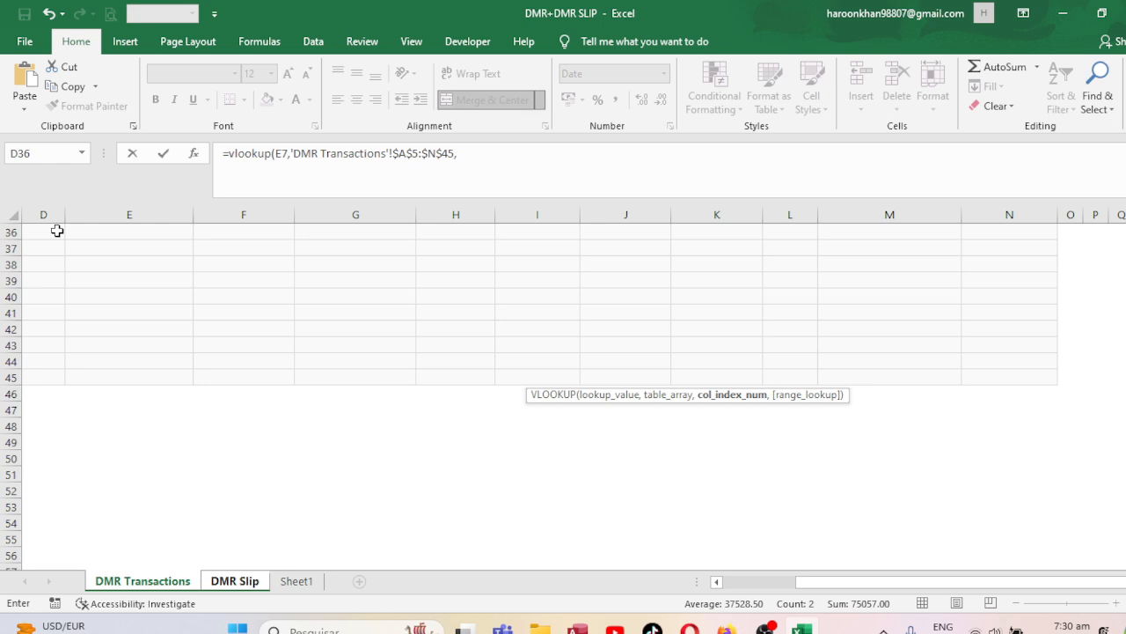
pyautogui.write(',')
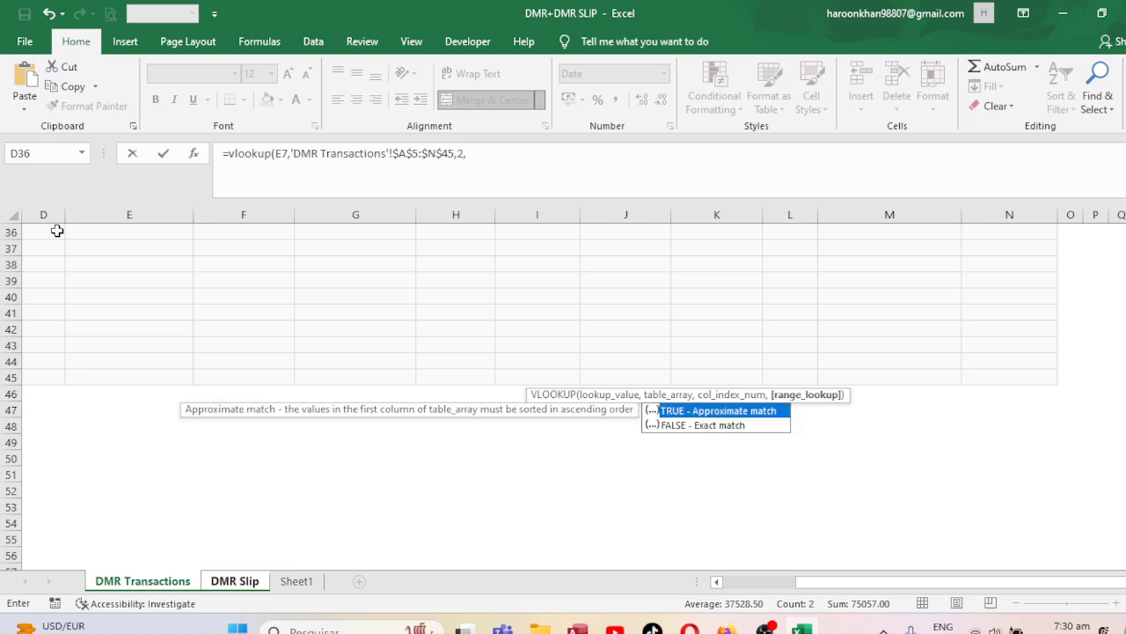
pyautogui.press('Return')
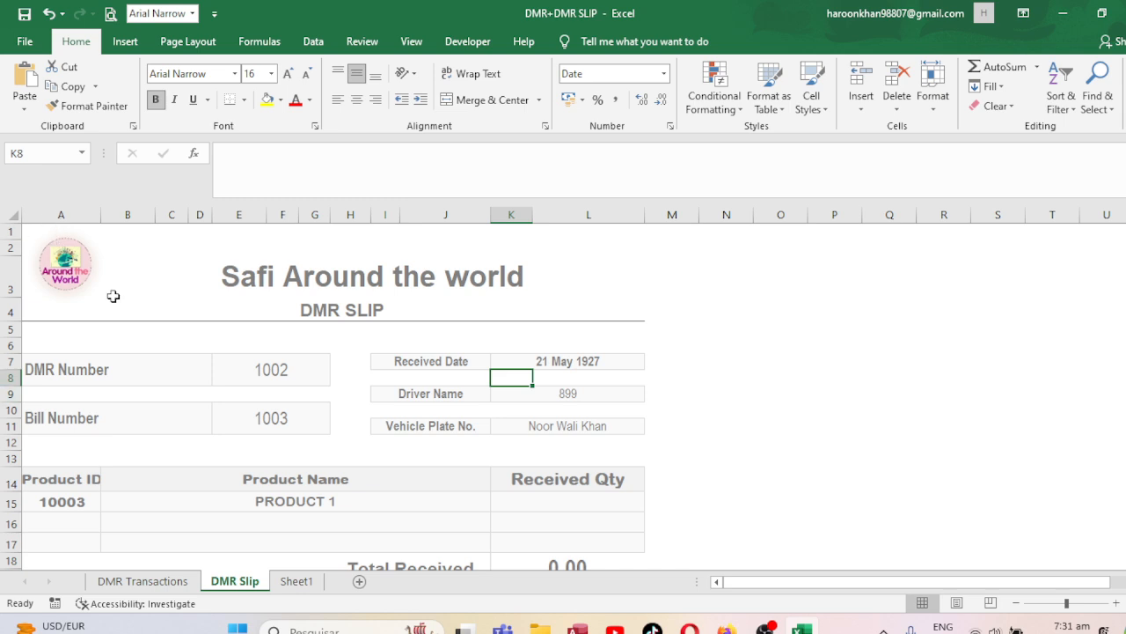
# Change the Received Date lookup's column index from 2 to 3 to return the Entry Date.
pyautogui.click(144, 586)
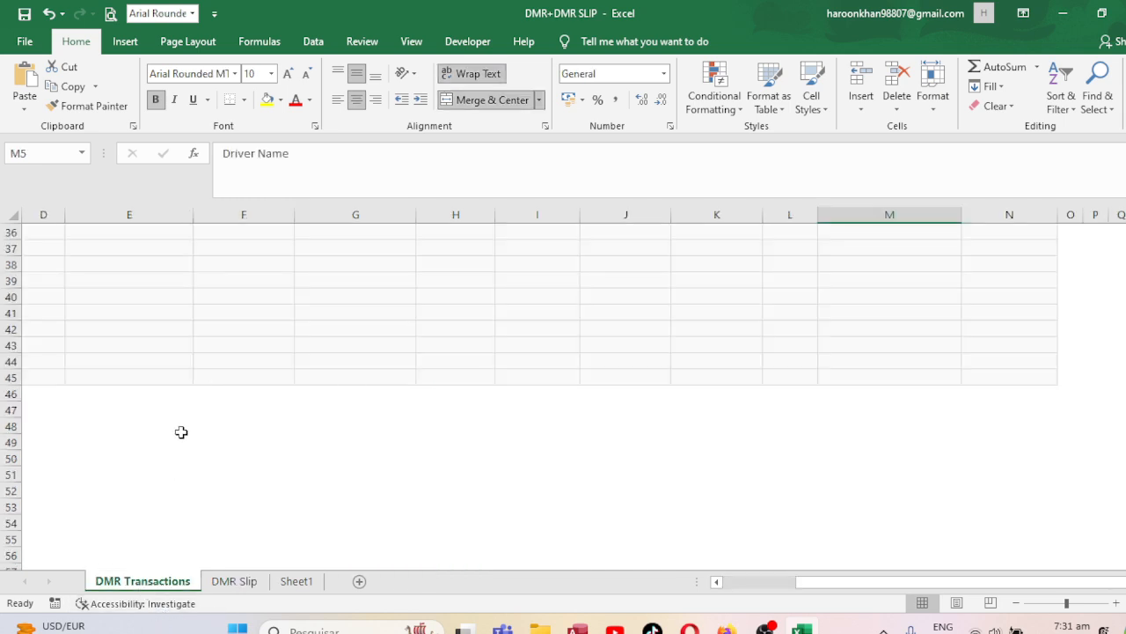
pyautogui.hotkey('ctrl', 'Home')
pyautogui.press('Down')
pyautogui.press('Down')
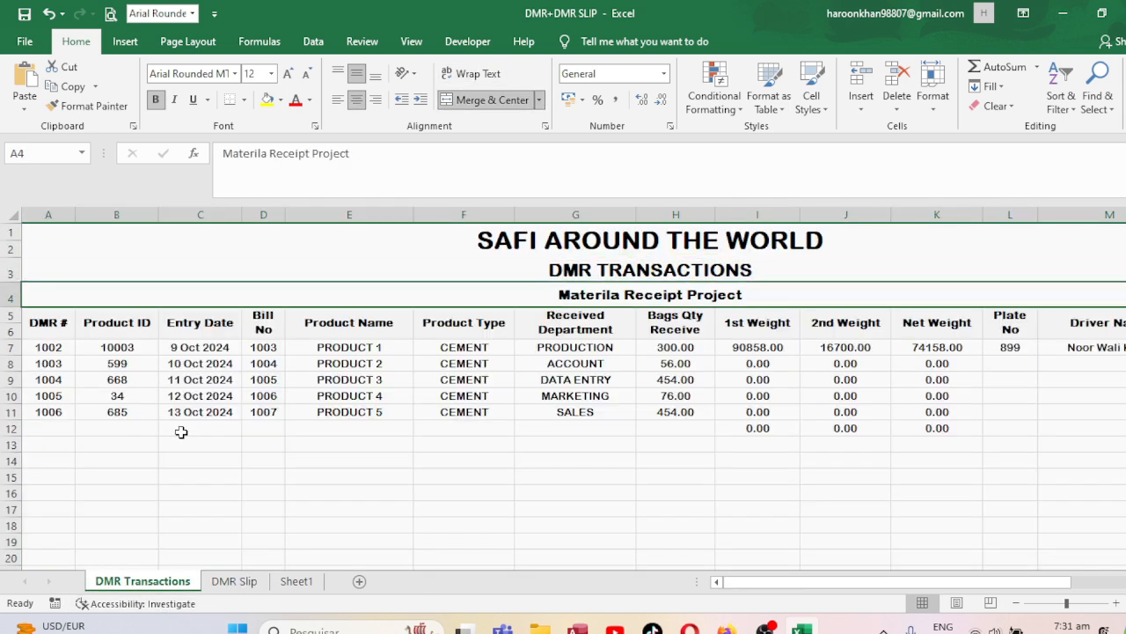
pyautogui.click(234, 581)
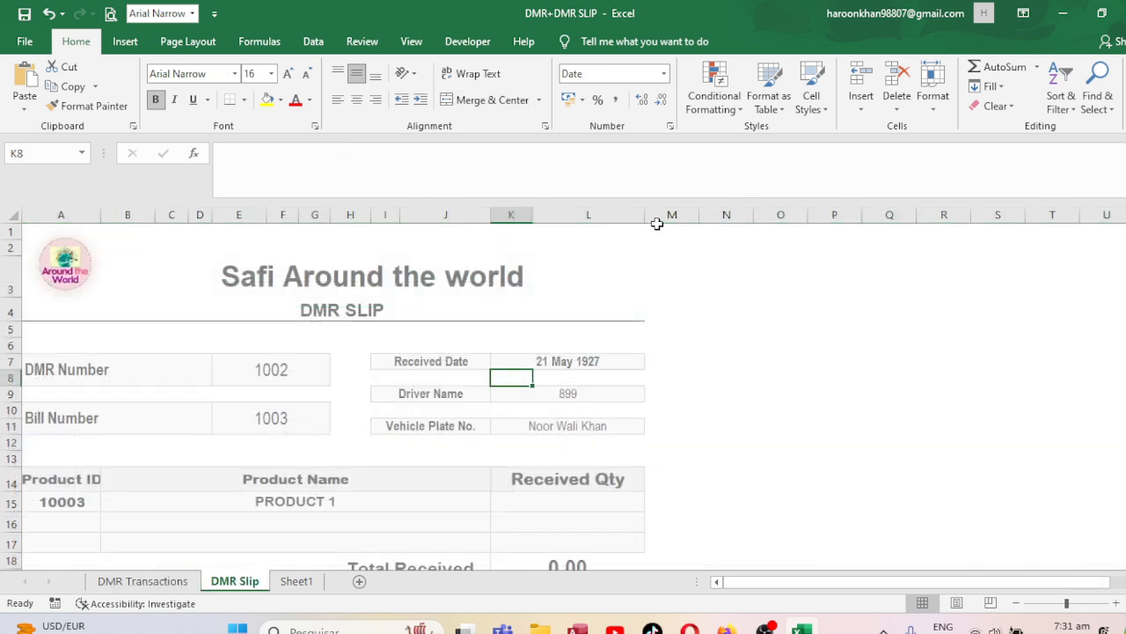
pyautogui.click(583, 355)
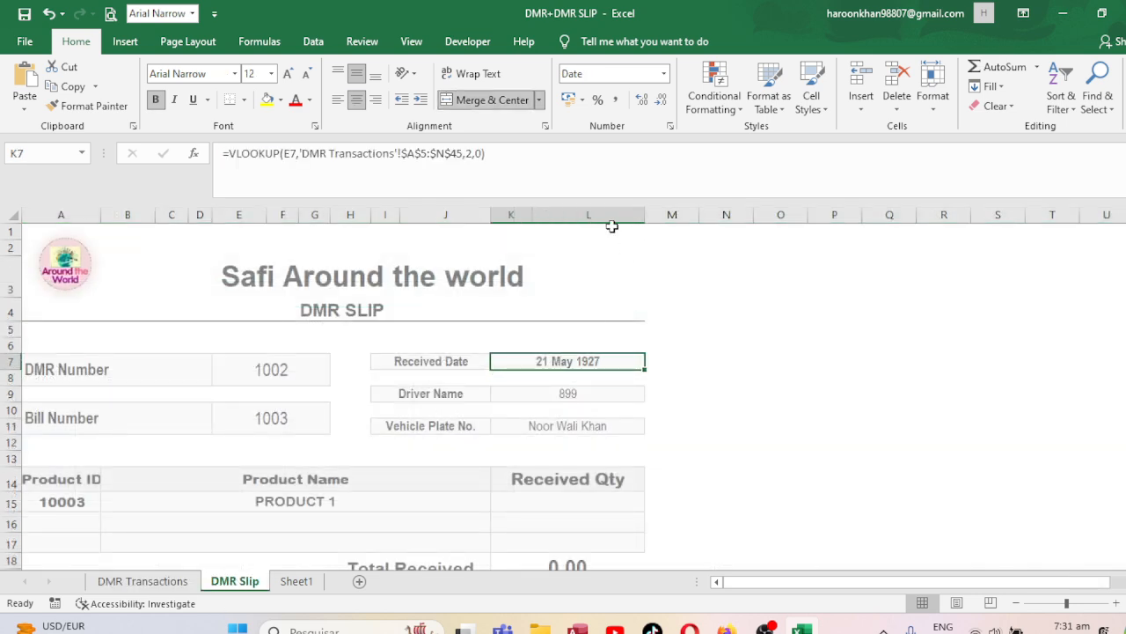
pyautogui.click(473, 154)
pyautogui.press('BackSpace')
pyautogui.write('3')
pyautogui.press('Return')
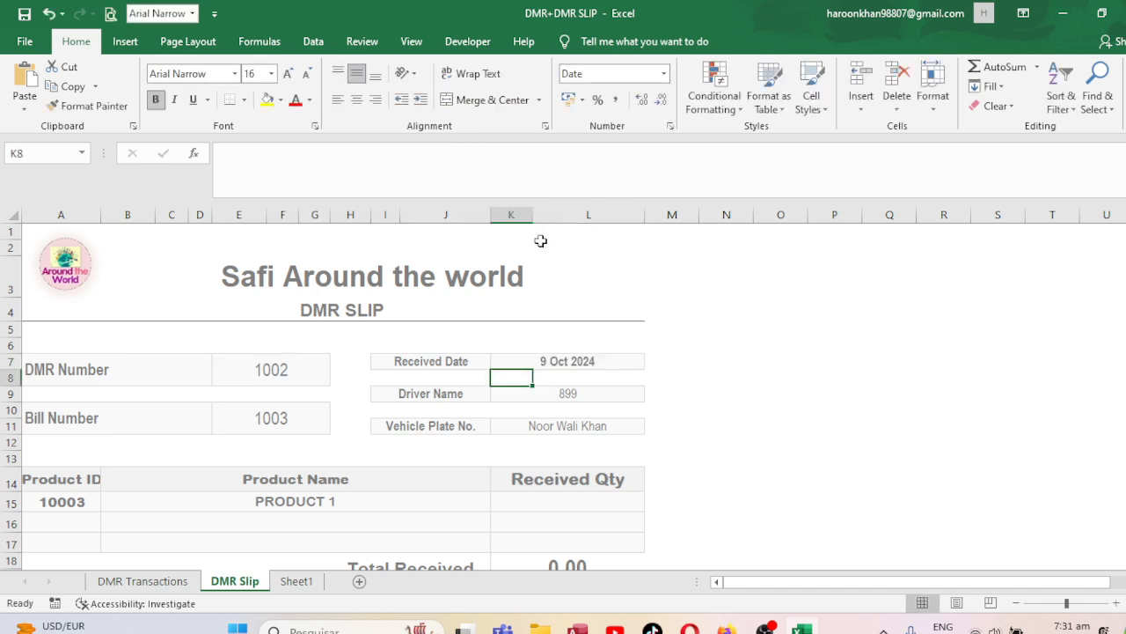
pyautogui.press('Up')
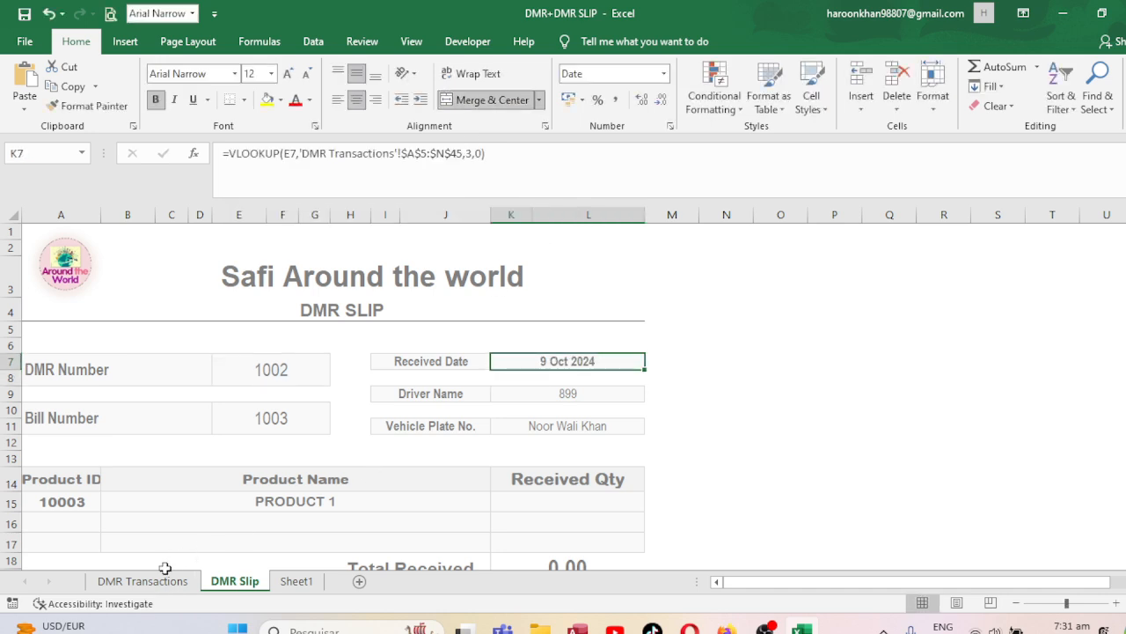
# Check the 9 Oct 2024 date against DMR Transactions for DMR 1002.
pyautogui.click(162, 572)
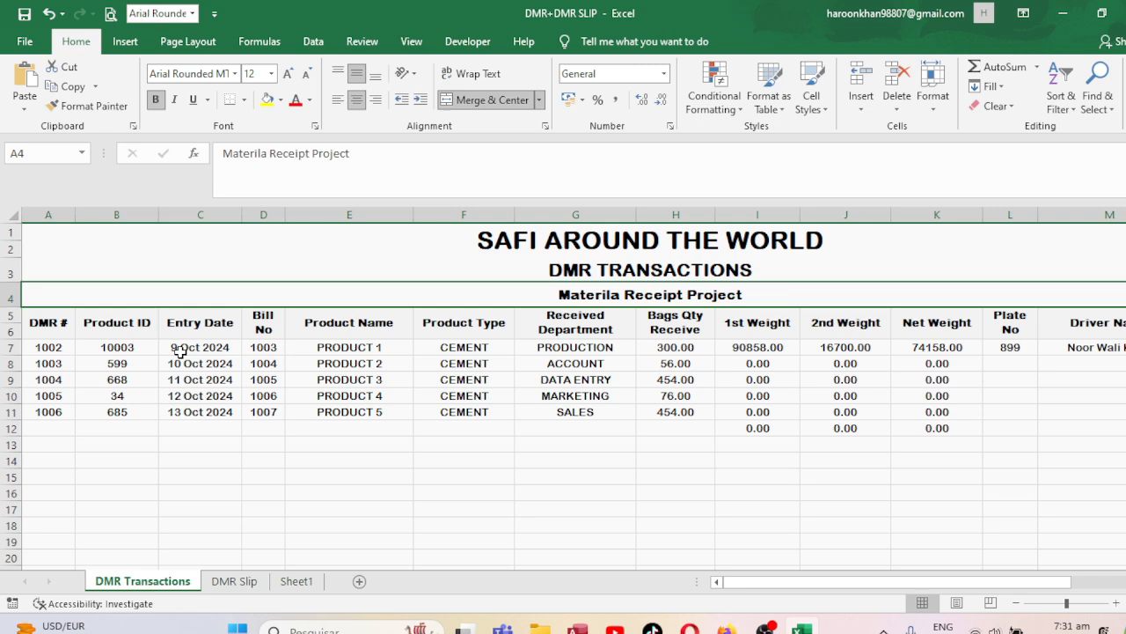
pyautogui.click(236, 583)
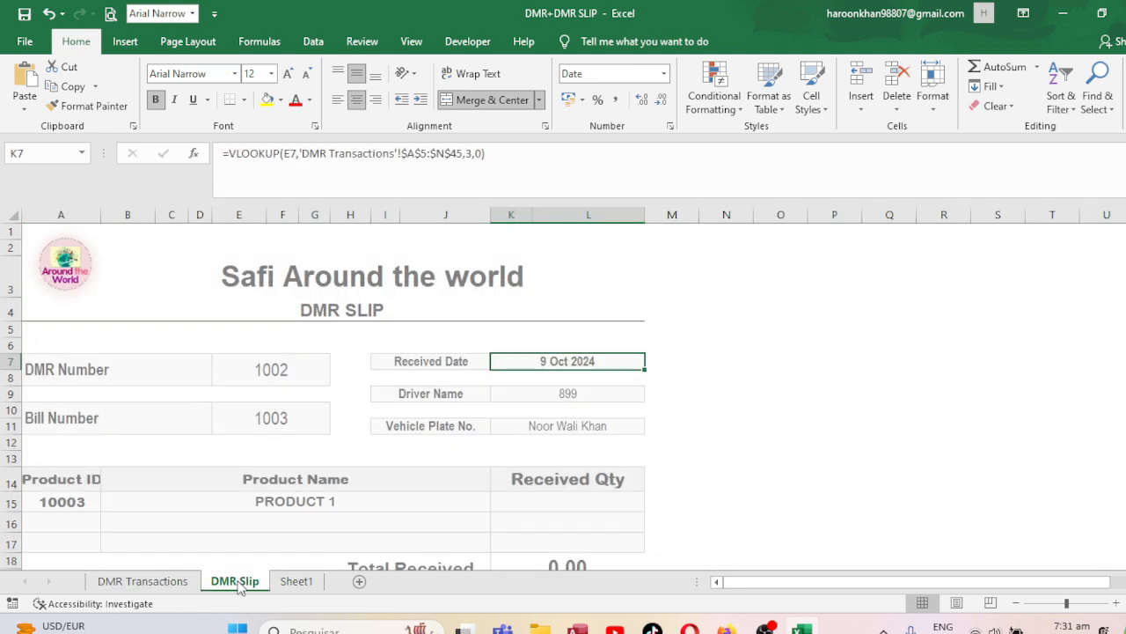
pyautogui.click(291, 363)
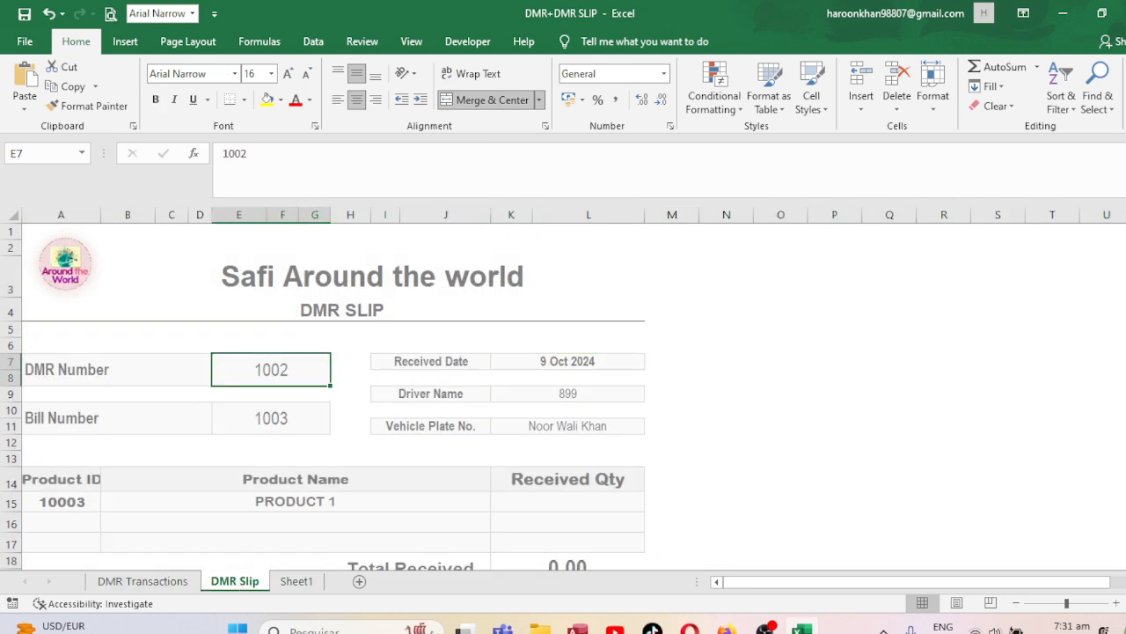
pyautogui.click(1023, 17)
pyautogui.click(1027, 39)
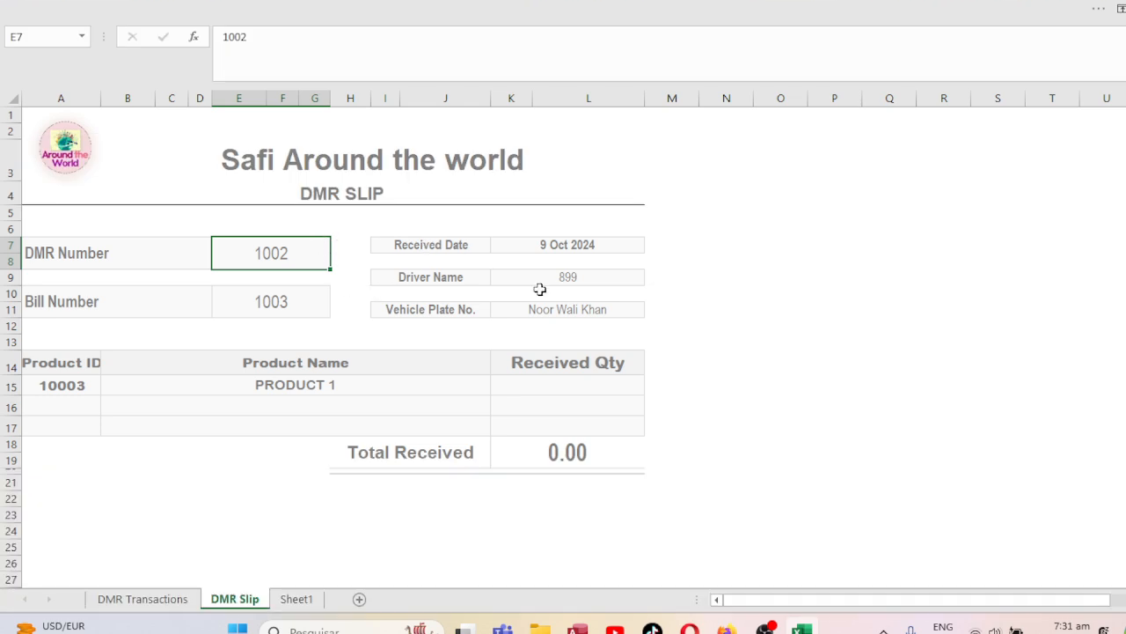
pyautogui.hotkey('ctrl', 'p')
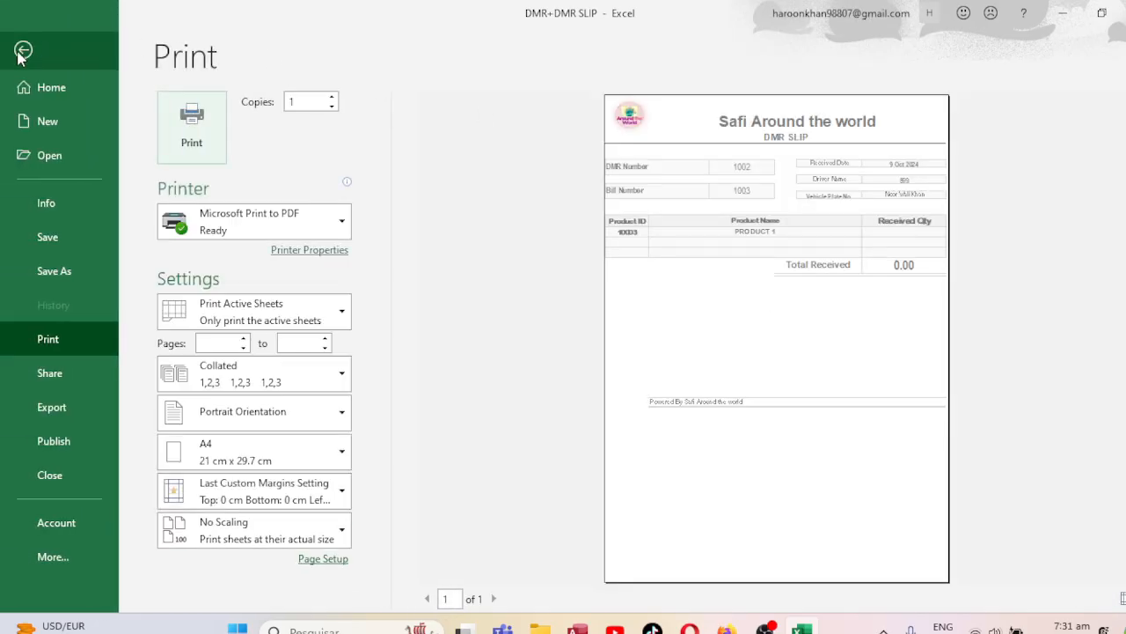
pyautogui.click(24, 49)
pyautogui.click(542, 387)
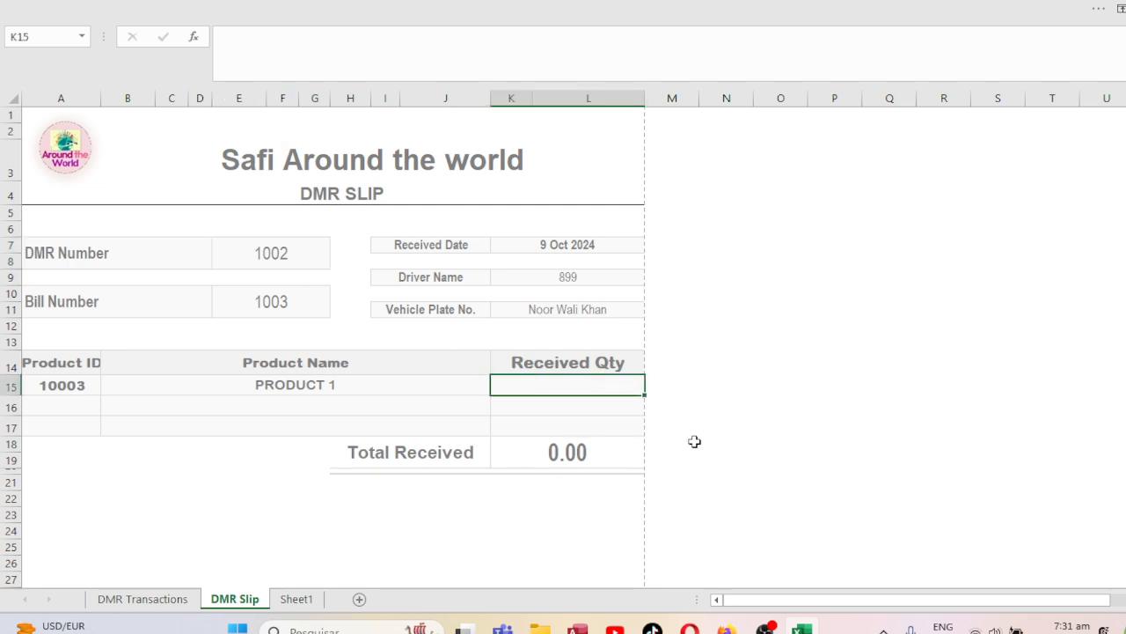
pyautogui.click(1121, 9)
# Start K15's VLOOKUP with the absolute DMR Number $E$7 as the lookup value.
pyautogui.click(1066, 130)
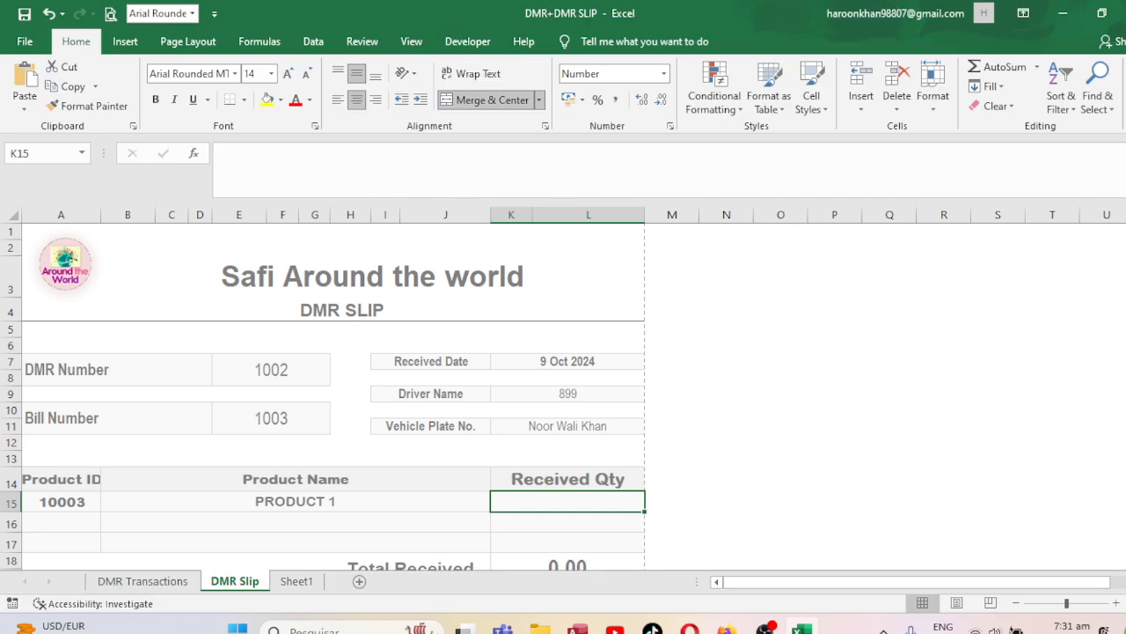
pyautogui.write('=')
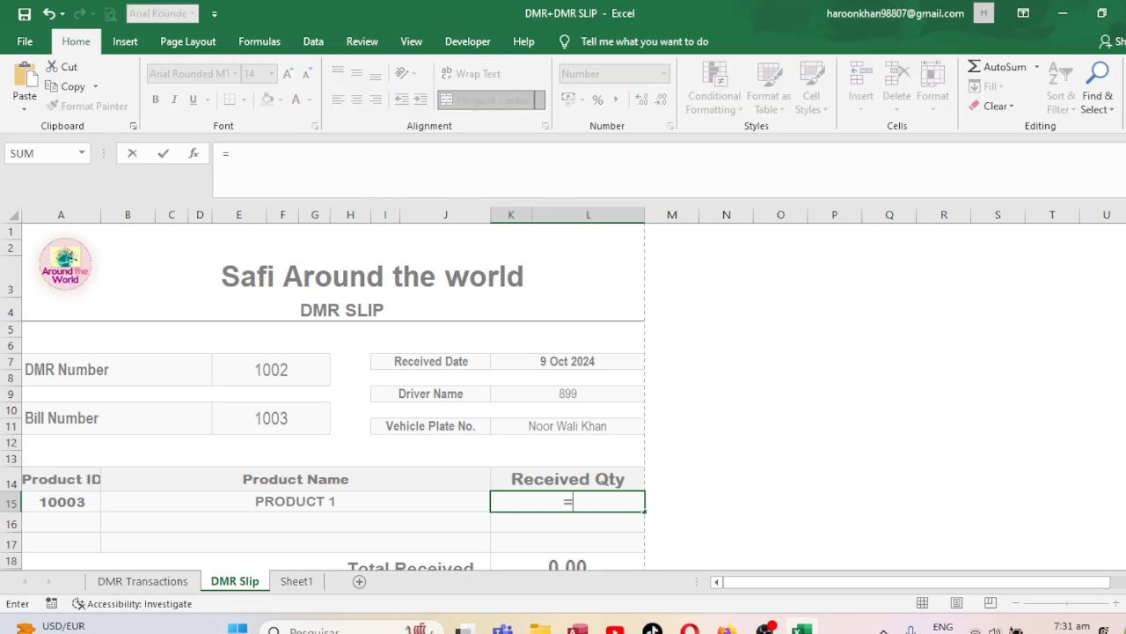
pyautogui.write('vlookup(')
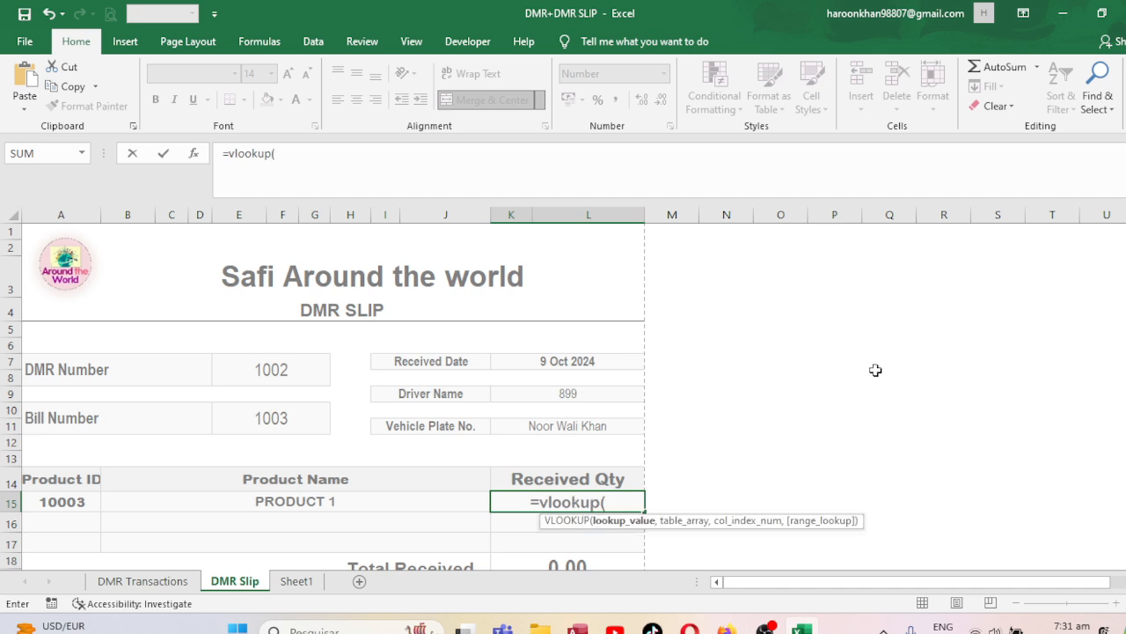
pyautogui.click(250, 368)
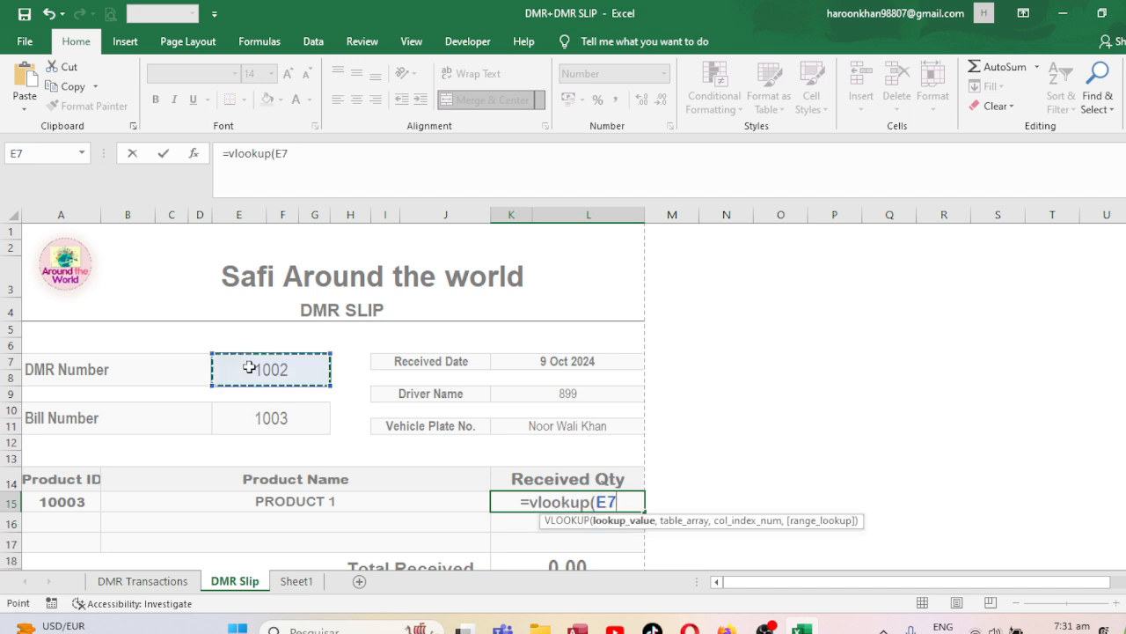
pyautogui.write(',')
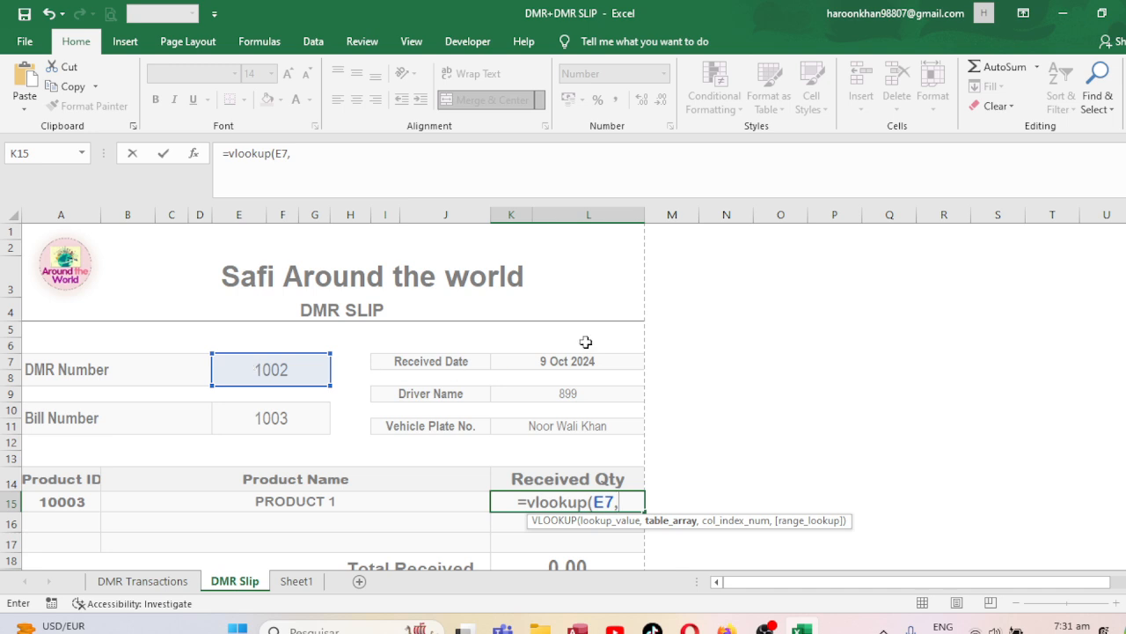
pyautogui.press('BackSpace')
pyautogui.press('BackSpace')
pyautogui.press('BackSpace')
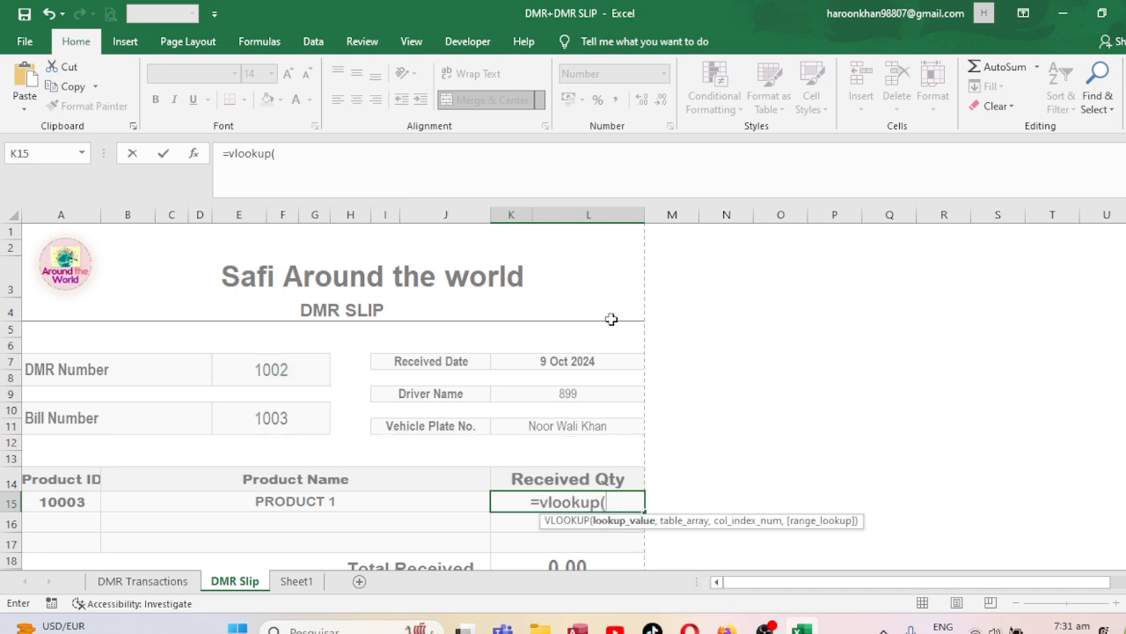
pyautogui.click(185, 391)
pyautogui.click(270, 362)
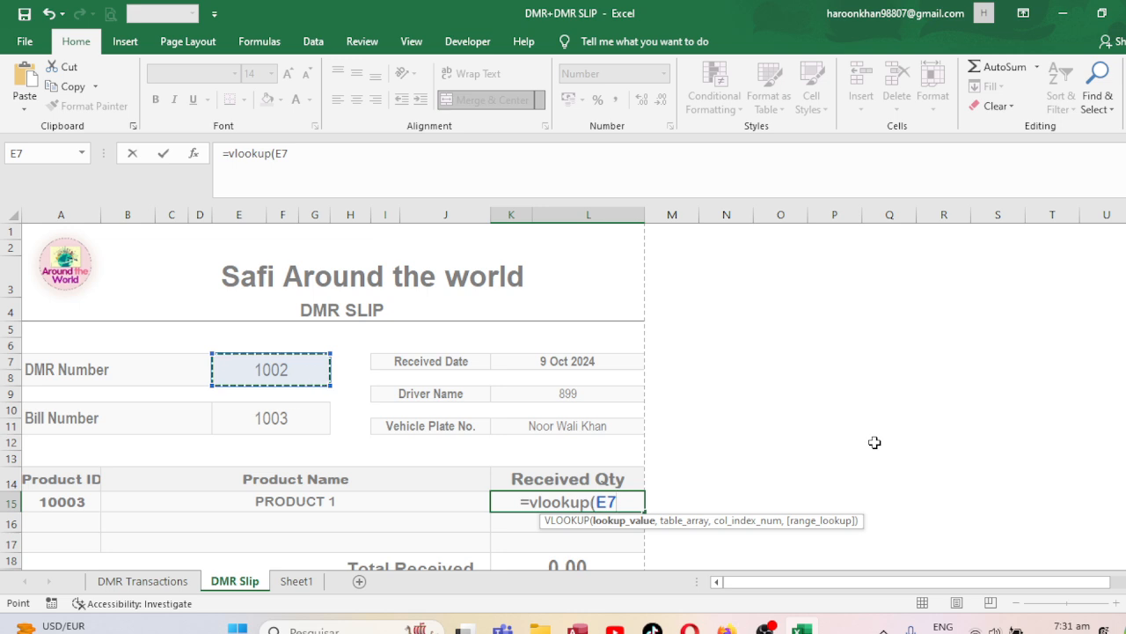
pyautogui.press('F4')
pyautogui.write(',')
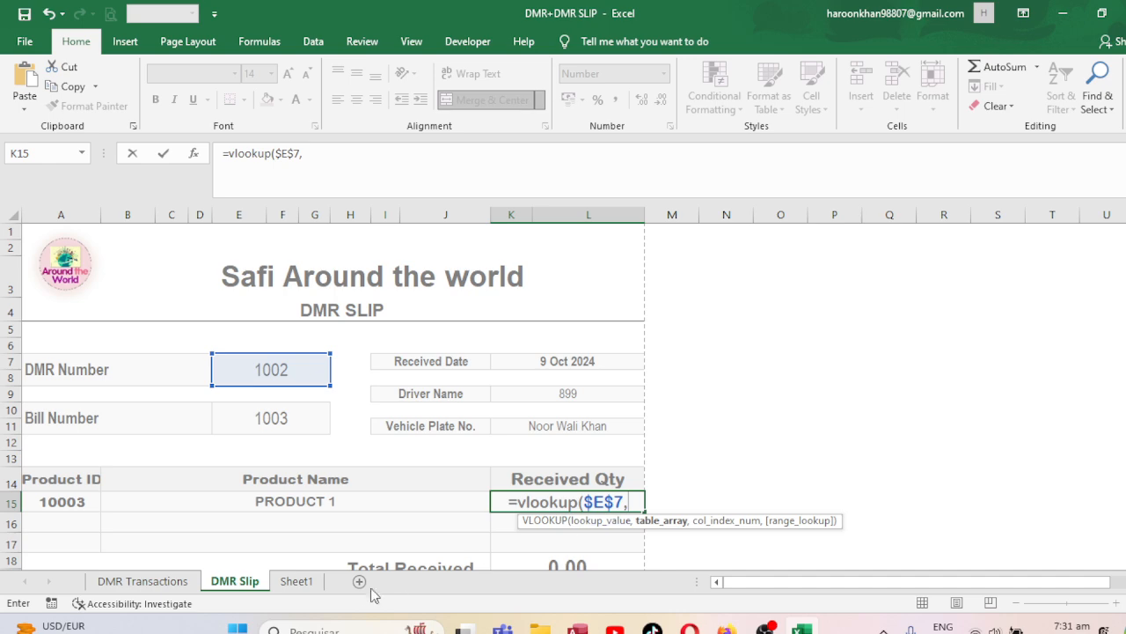
# Finish it with 'DMR Transactions'!$A$5:$N$45, column 8 and exact match, showing 300.00.
pyautogui.click(143, 581)
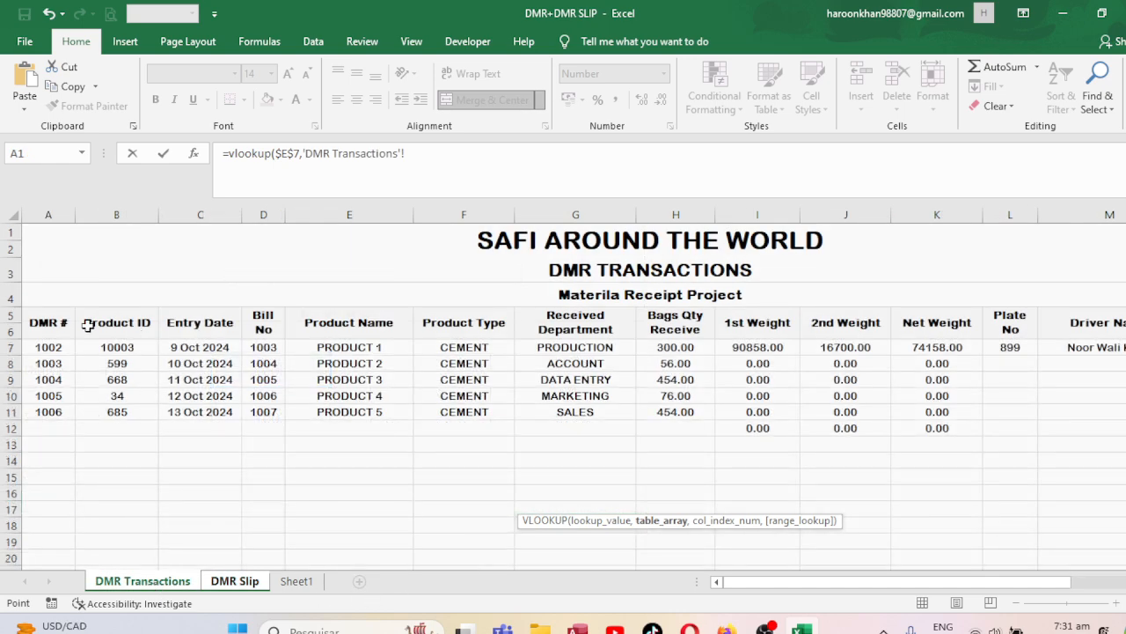
pyautogui.moveTo(65, 323); pyautogui.dragTo(1038, 540)
pyautogui.press('F4')
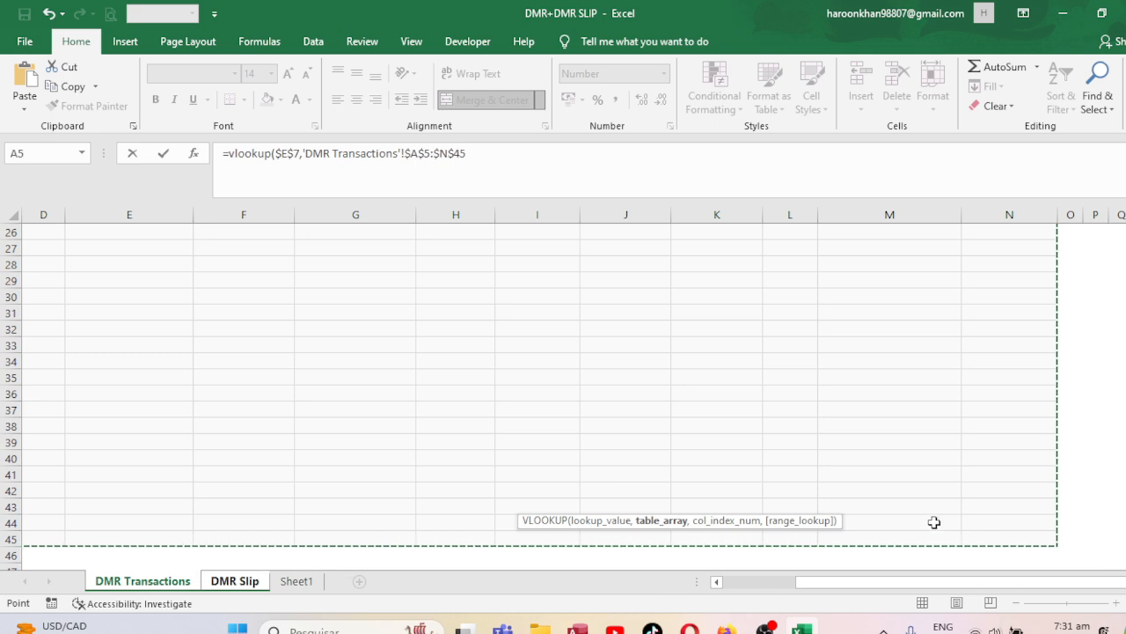
pyautogui.write(',')
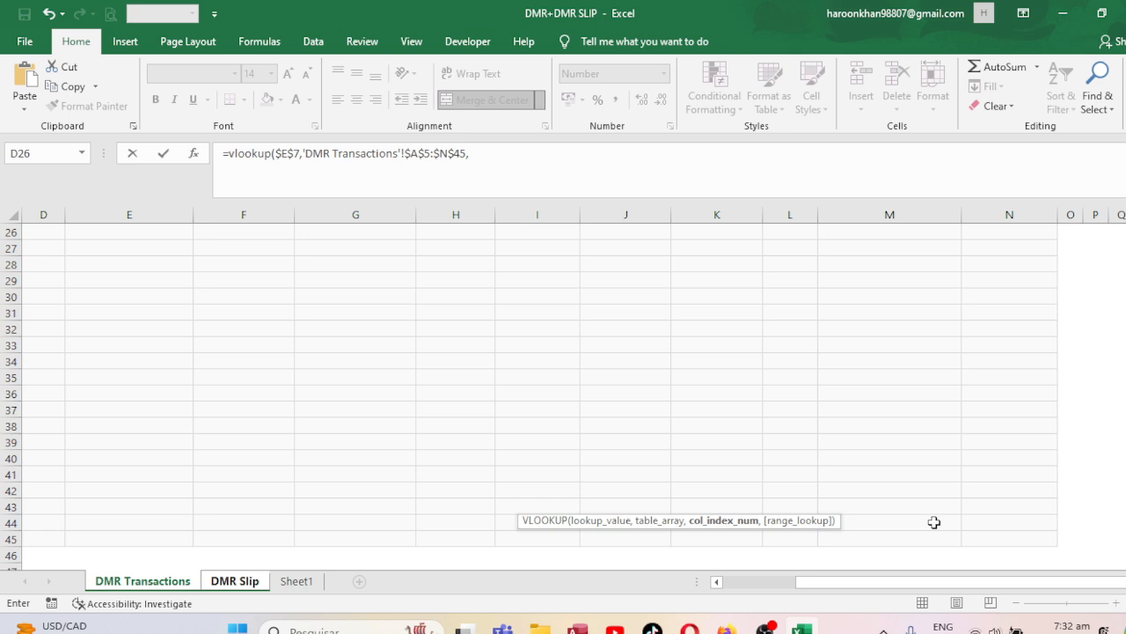
pyautogui.write('8,0')
pyautogui.press('Return')
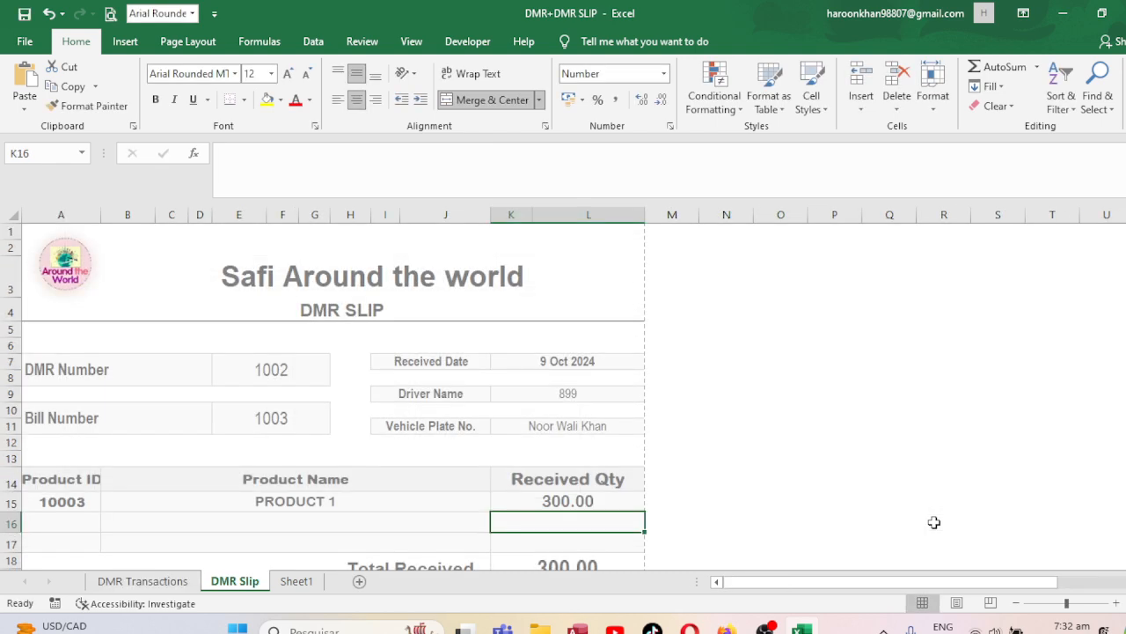
pyautogui.click(572, 501)
pyautogui.click(142, 581)
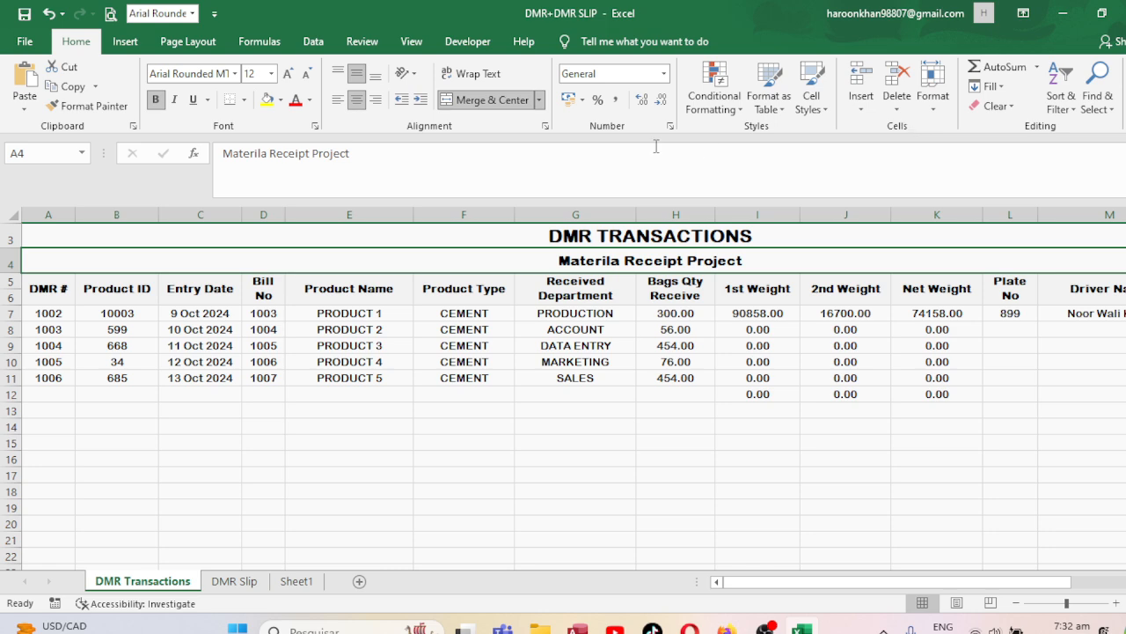
pyautogui.click(51, 280)
pyautogui.press('Right')
pyautogui.press('Right')
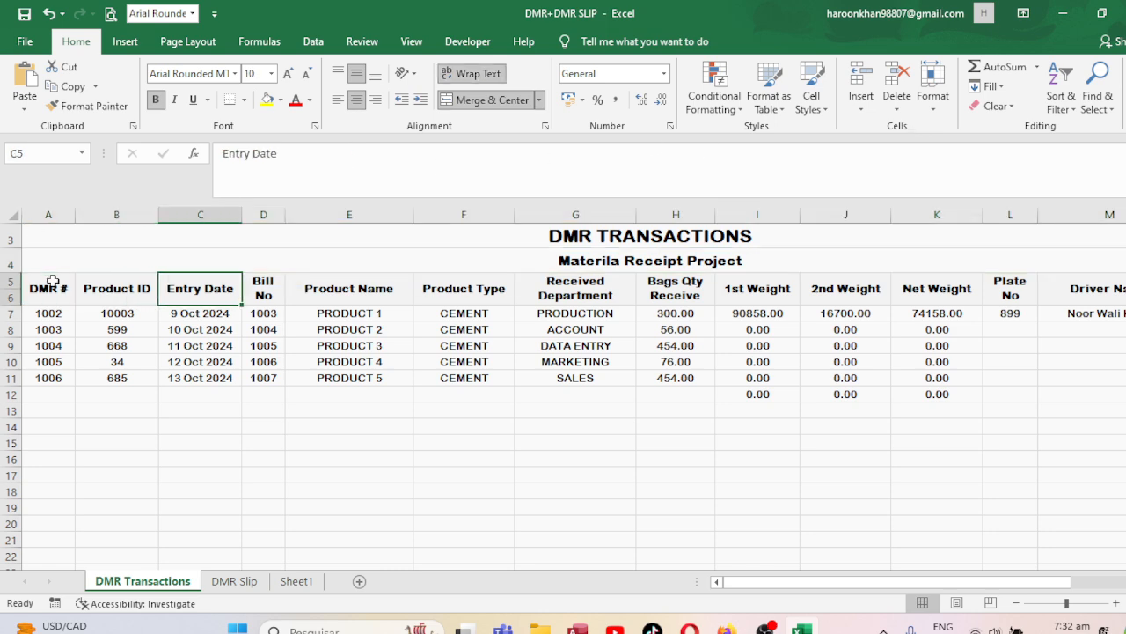
pyautogui.press('Right')
pyautogui.press('Right')
pyautogui.press('Right')
pyautogui.press('Right')
pyautogui.press('Right')
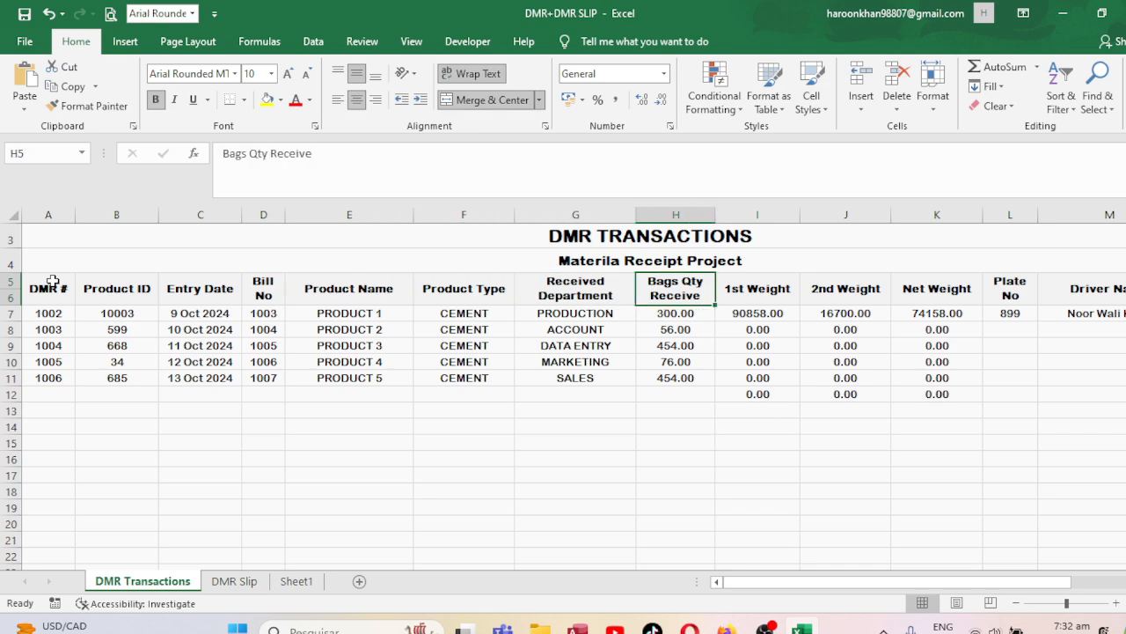
pyautogui.click(234, 580)
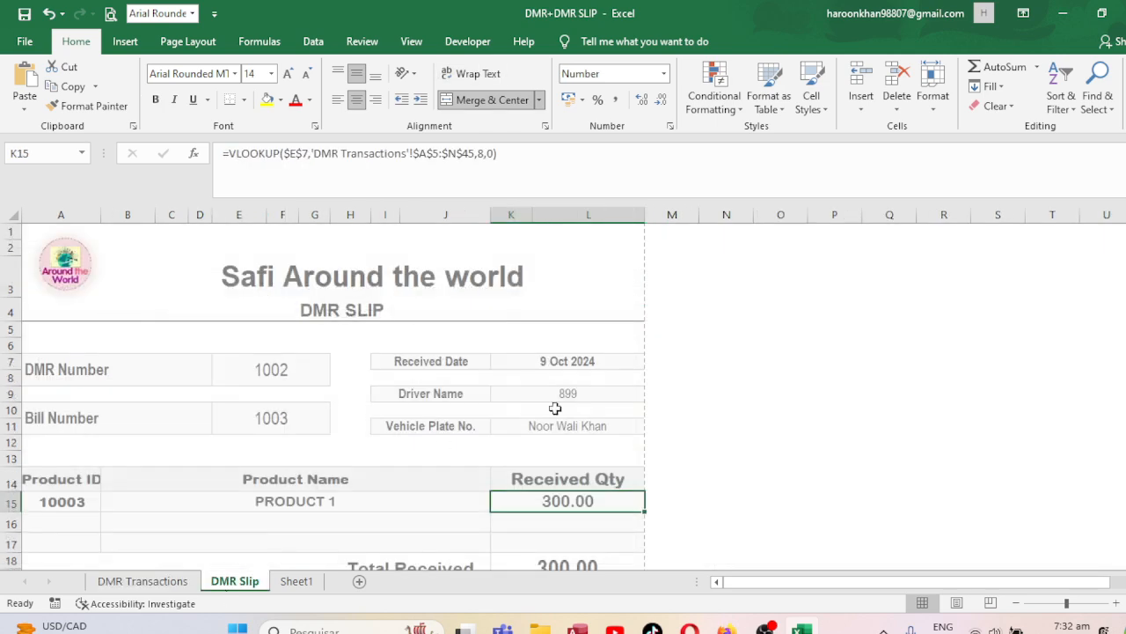
pyautogui.press('Down')
pyautogui.press('Down')
pyautogui.press('Down')
pyautogui.press('Down')
pyautogui.press('Down')
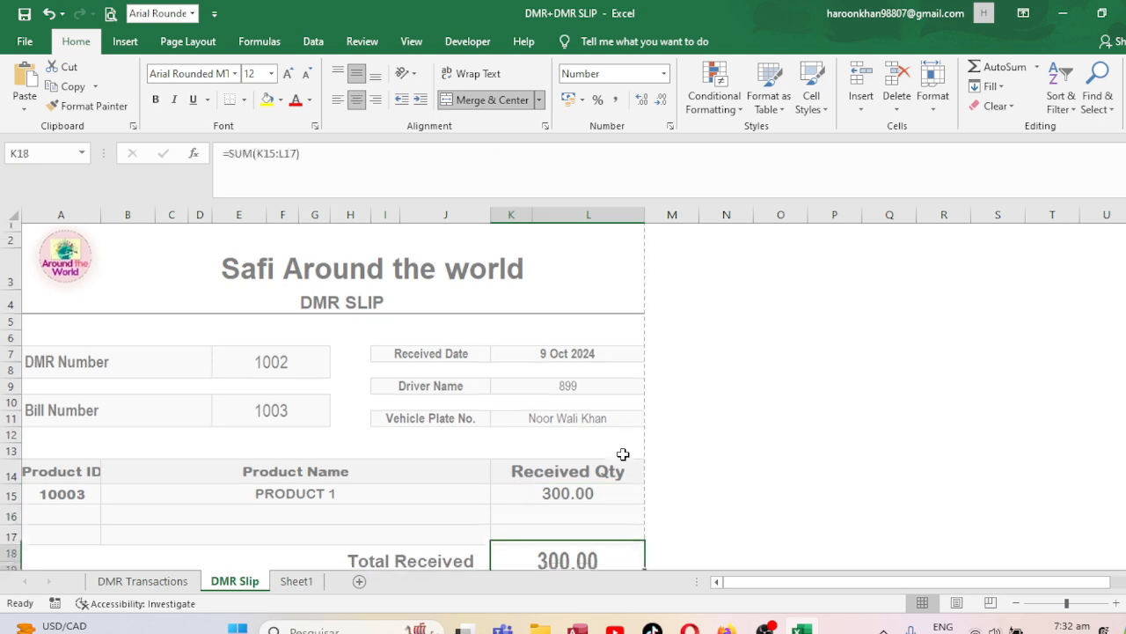
pyautogui.press('Up')
pyautogui.press('Up')
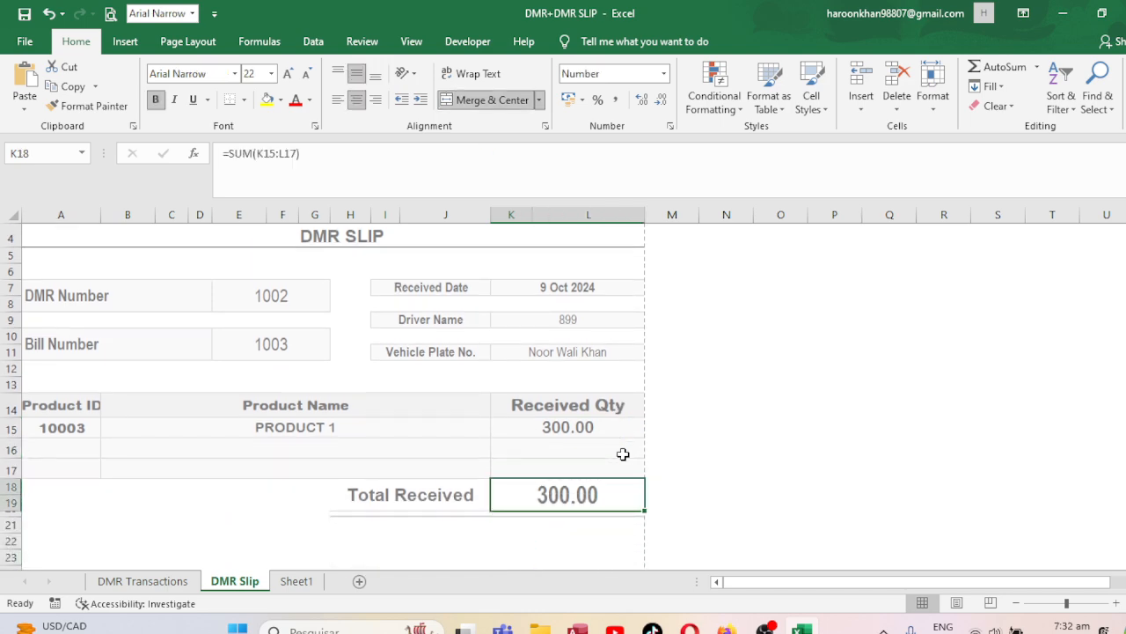
pyautogui.click(271, 291)
pyautogui.write('1')
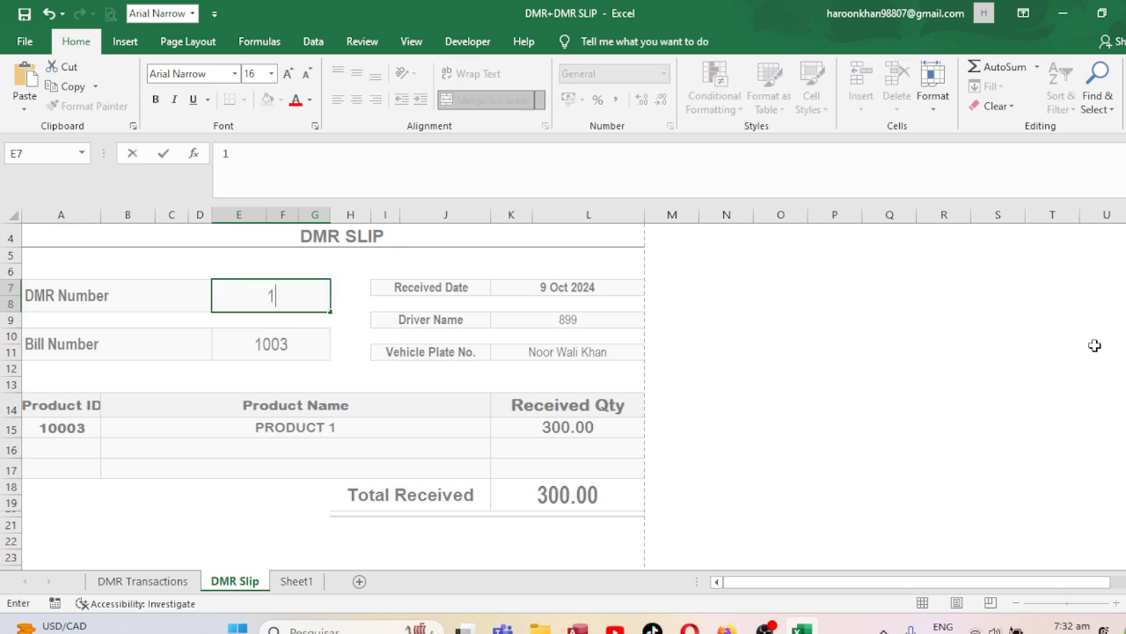
pyautogui.write('001')
pyautogui.press('Return')
pyautogui.press('Up')
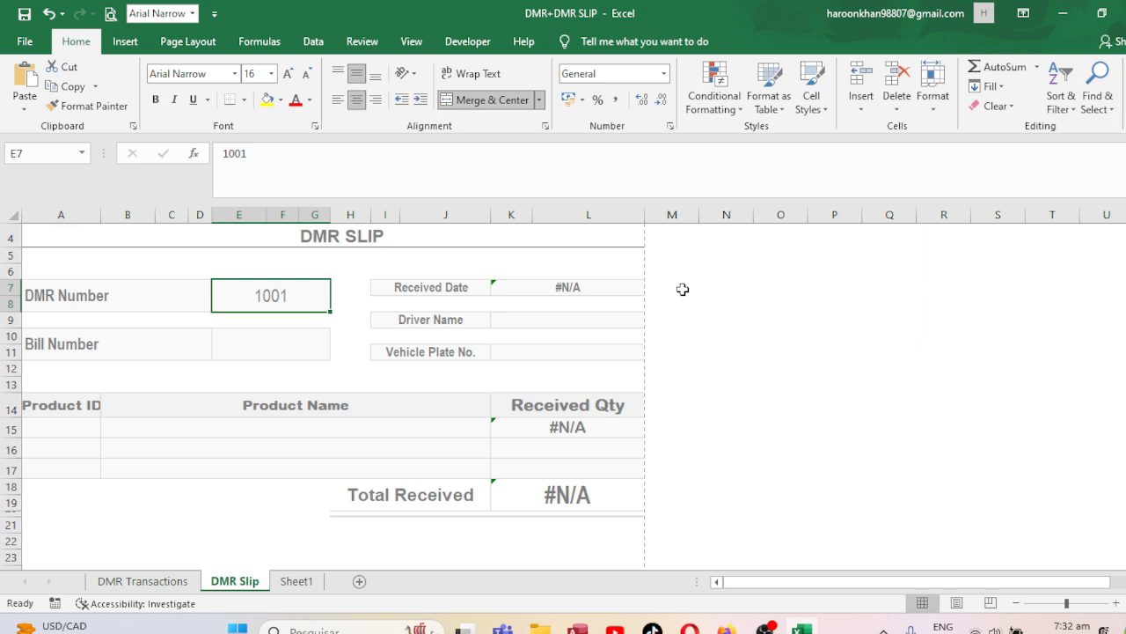
pyautogui.click(606, 286)
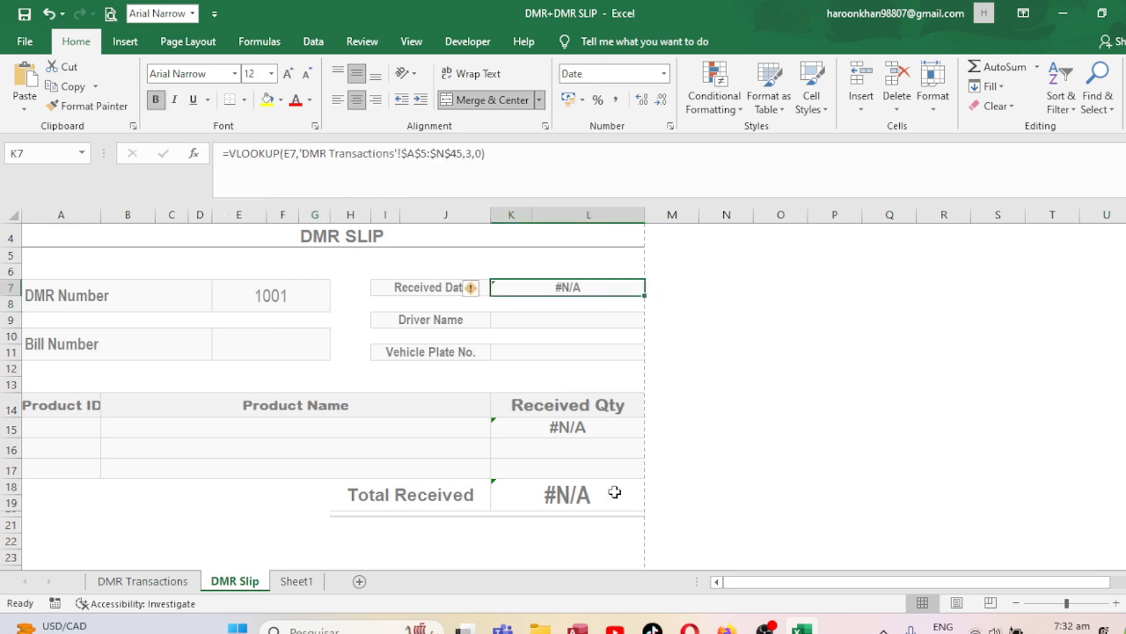
pyautogui.click(301, 298)
pyautogui.write('1002')
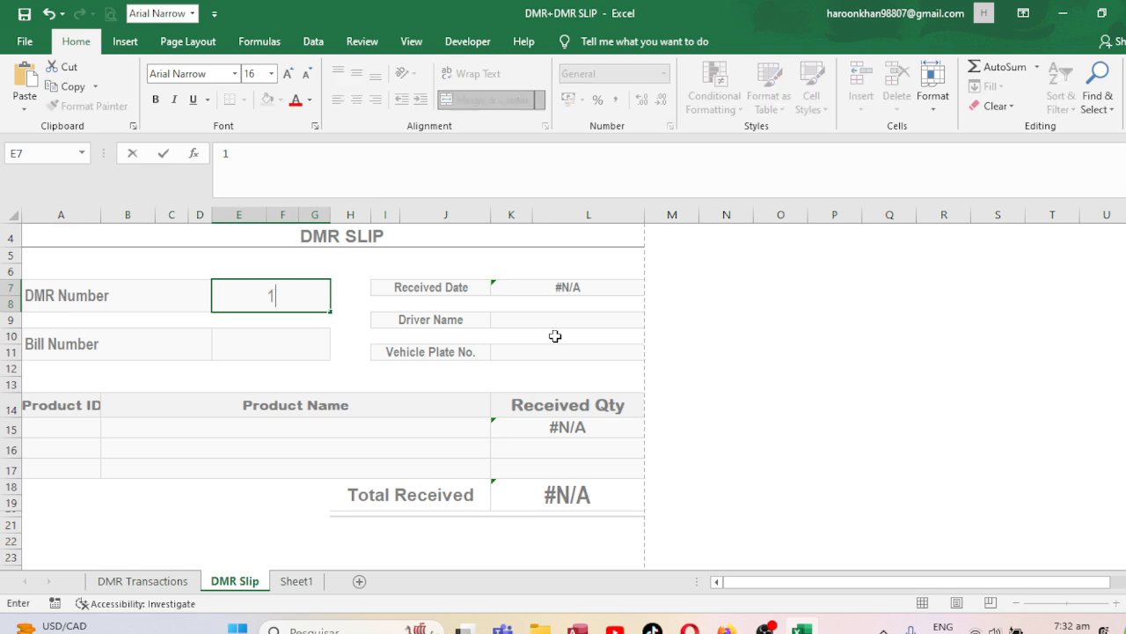
pyautogui.press('Return')
pyautogui.press('Up')
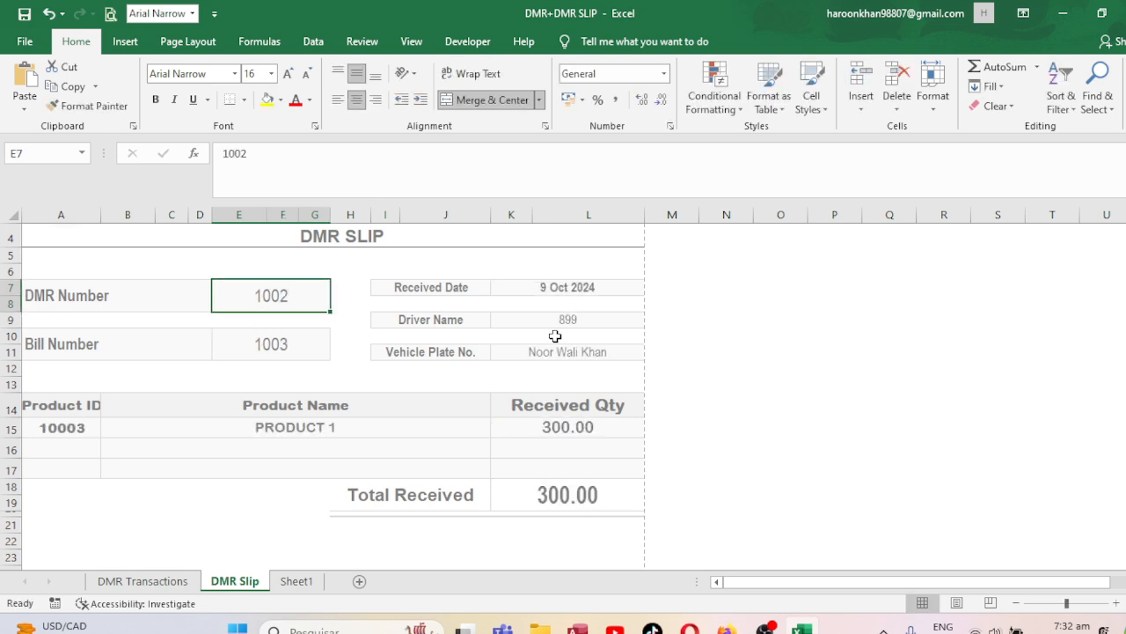
# Enter DMR numbers 1001, 1002, 1003, 1004 and 1005 in A7:A11 of DMR Transactions.
pyautogui.click(165, 581)
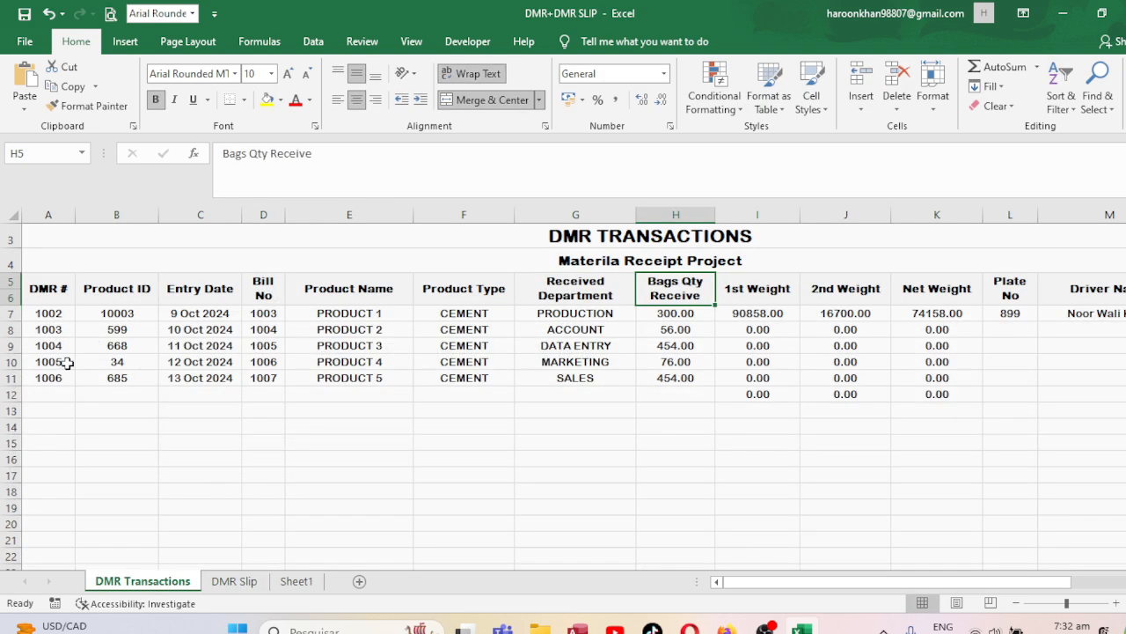
pyautogui.click(103, 328)
pyautogui.press('Left')
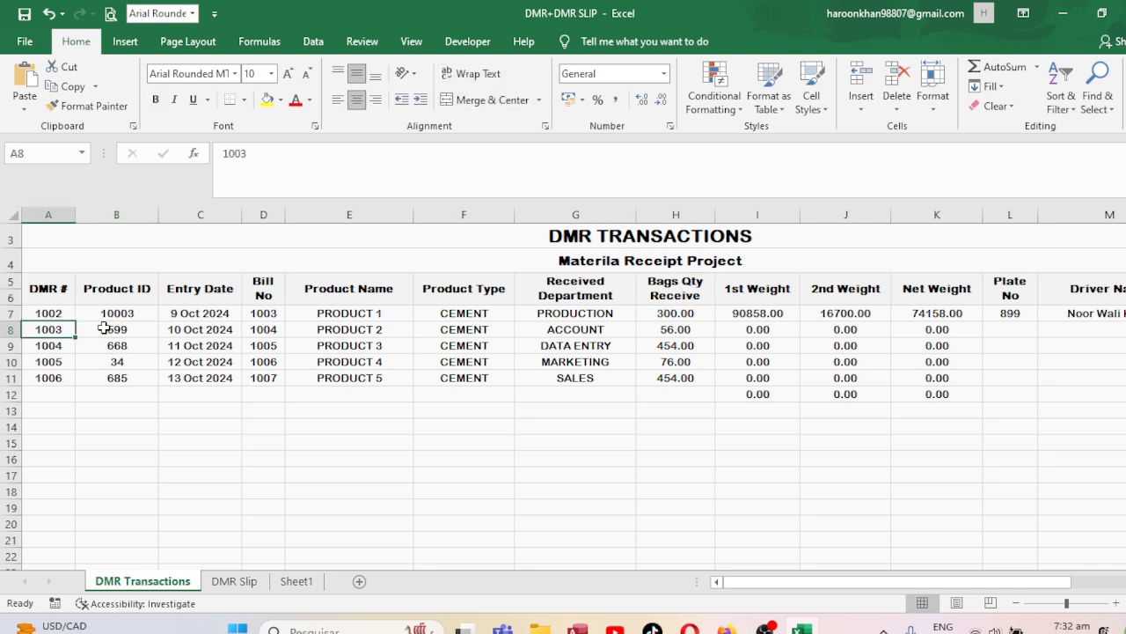
pyautogui.press('Up')
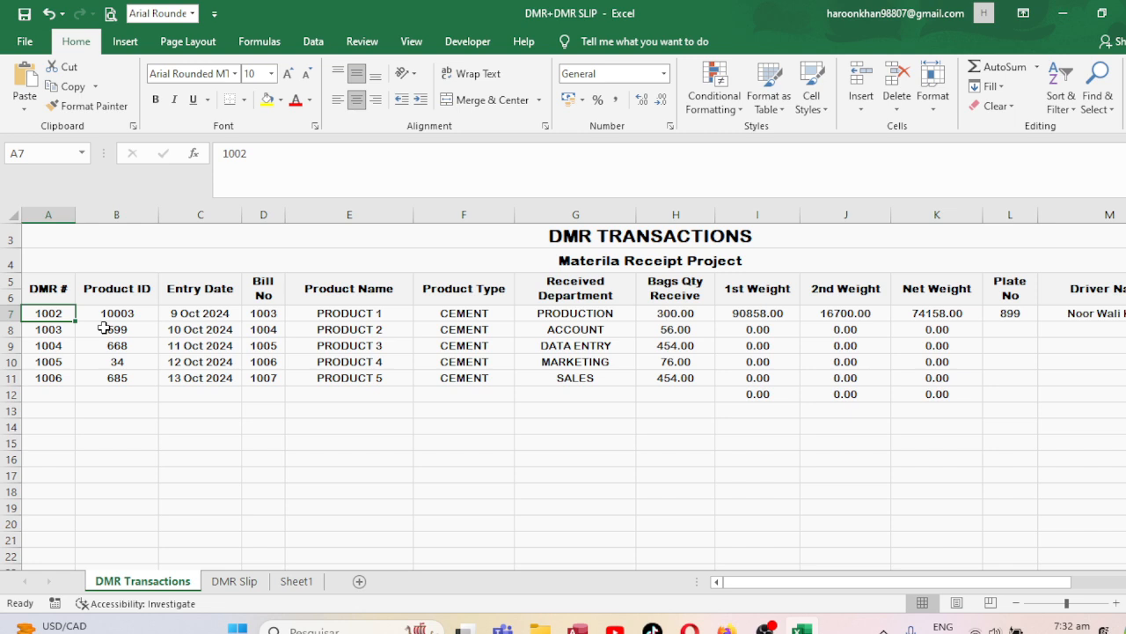
pyautogui.write('1001')
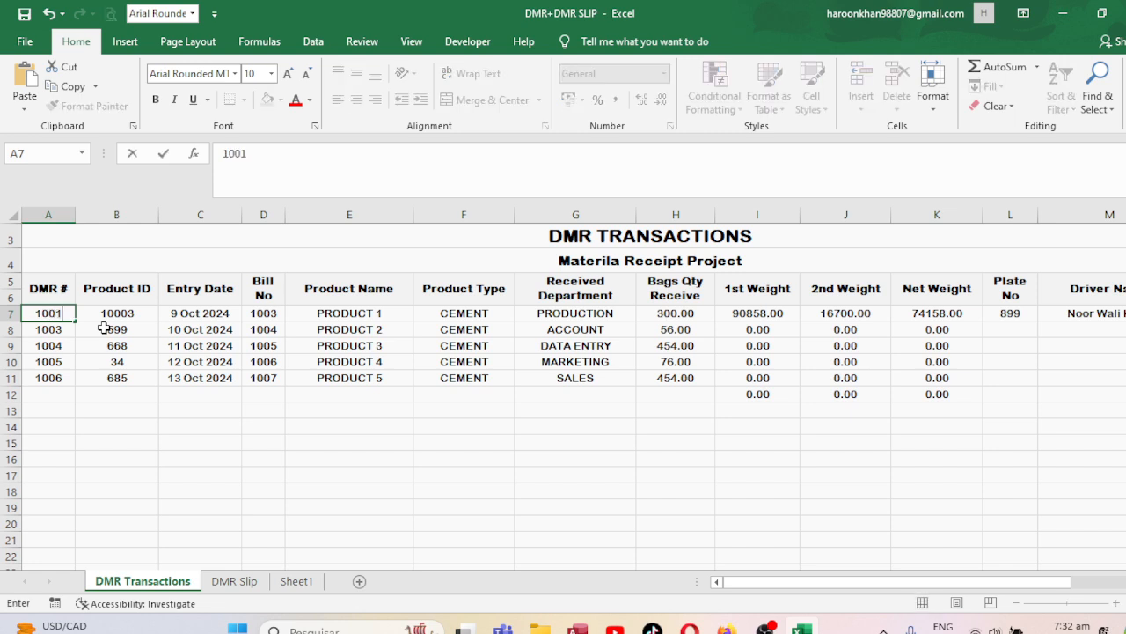
pyautogui.press('Return')
pyautogui.write('1002')
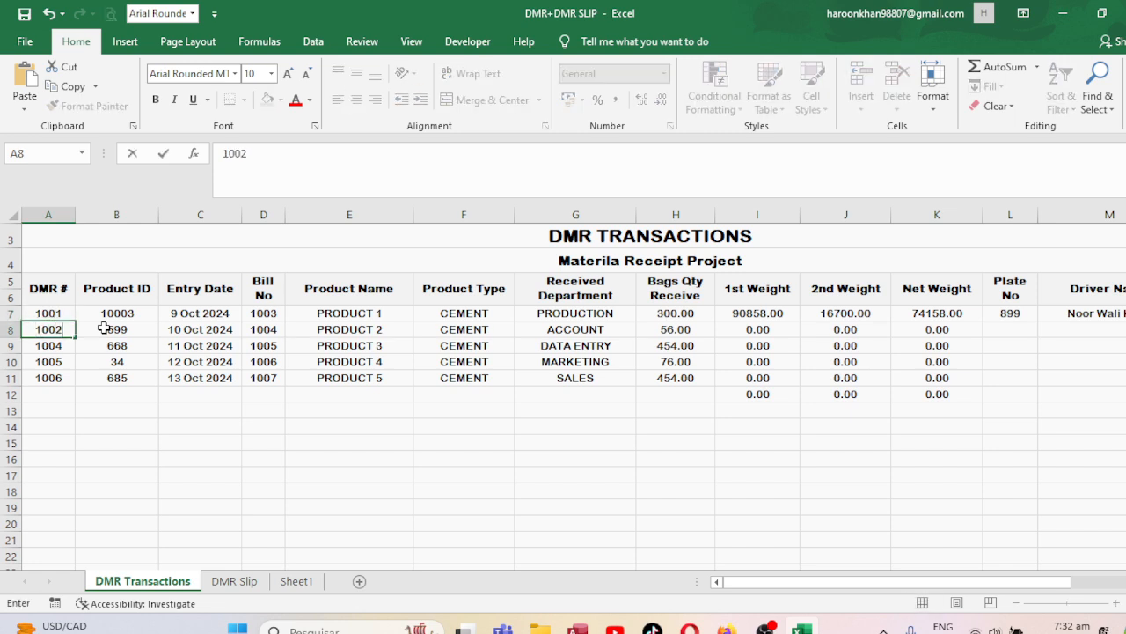
pyautogui.press('Return')
pyautogui.write('1003')
pyautogui.press('Return')
pyautogui.write('1004')
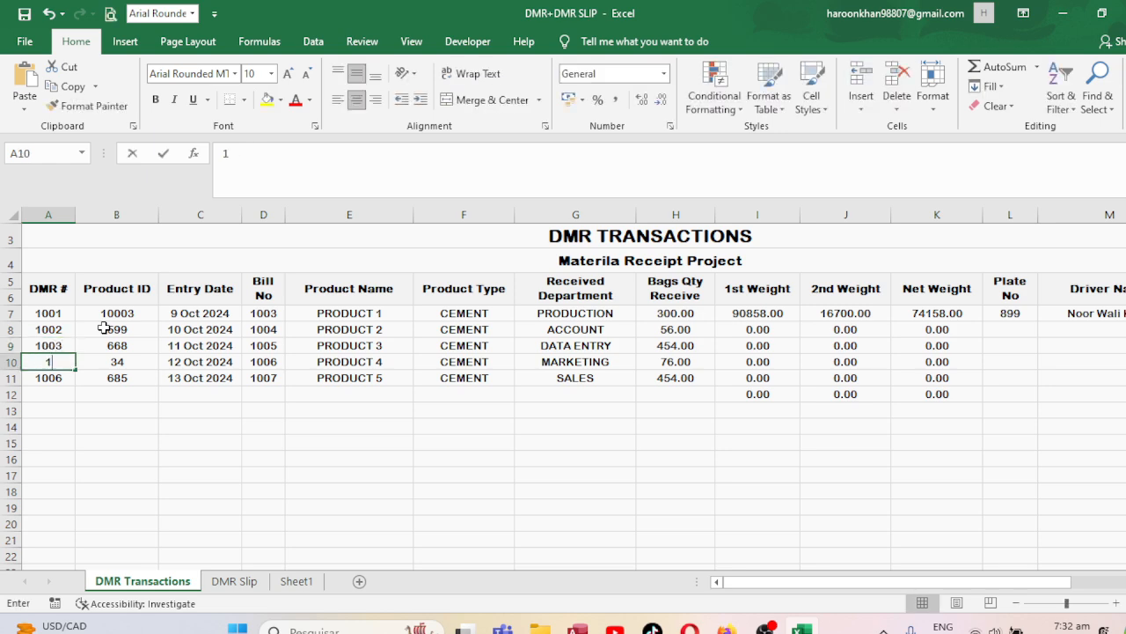
pyautogui.press('Return')
pyautogui.write('1005')
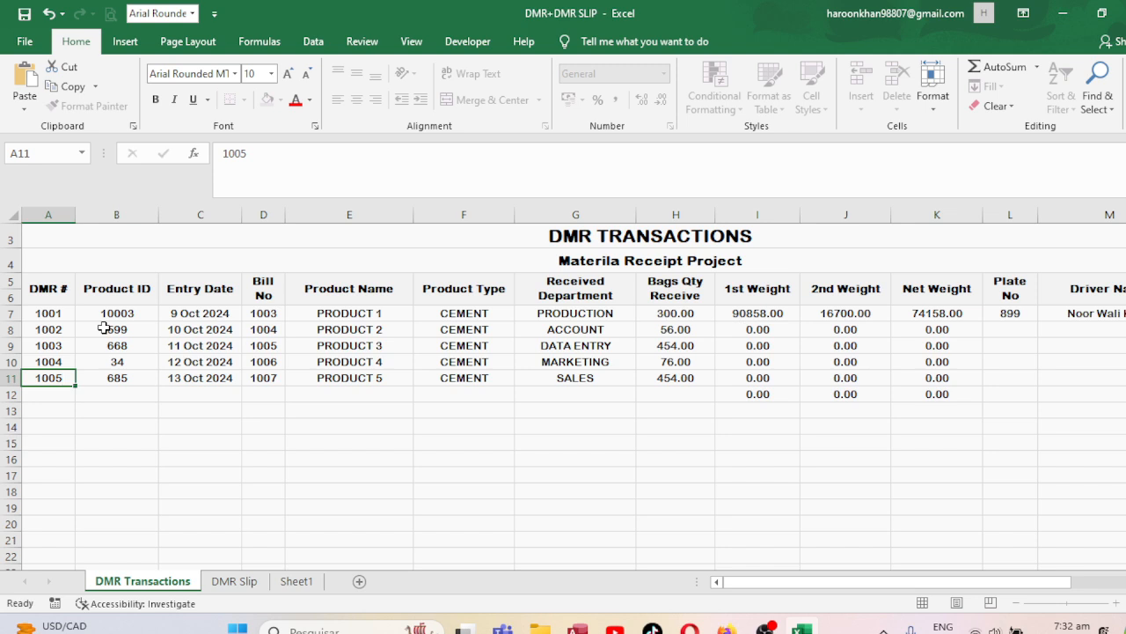
pyautogui.press('Return')
pyautogui.press('Up')
pyautogui.press('Up')
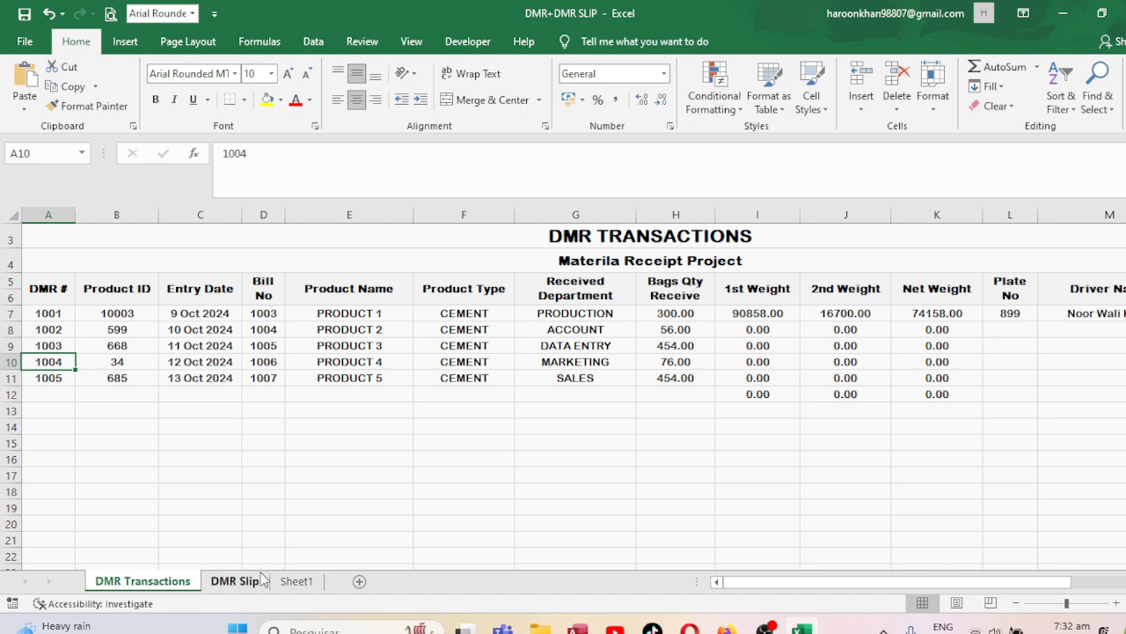
pyautogui.click(234, 580)
# Cycle the slip's DMR number through 1001, 1002 and 1004 to check the auto-filled details.
pyautogui.write('1001')
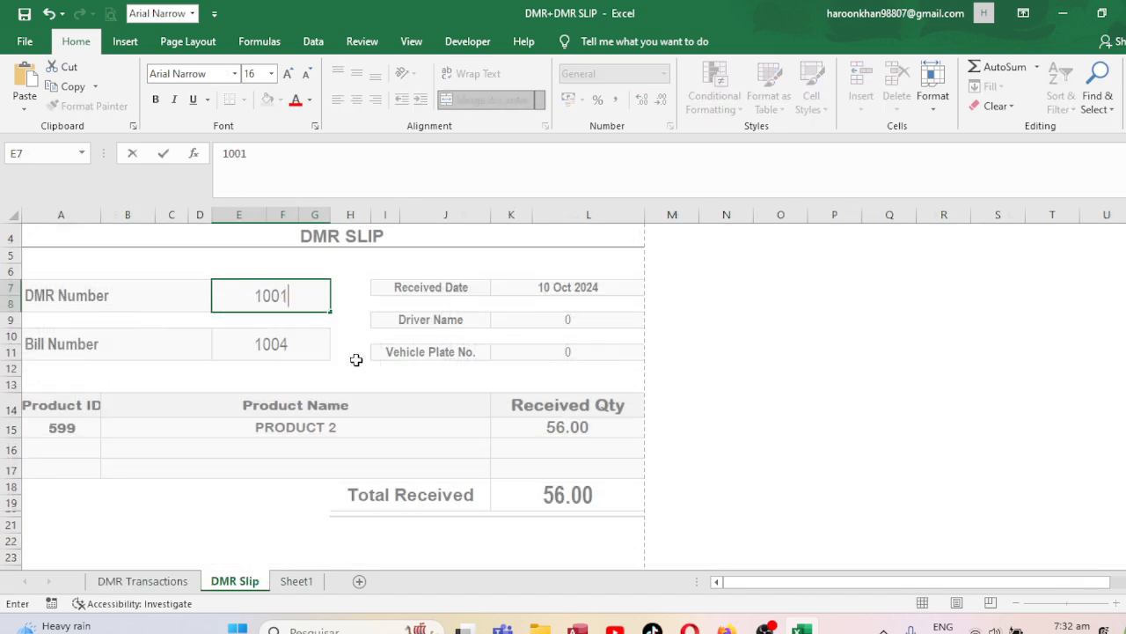
pyautogui.press('Return')
pyautogui.press('Up')
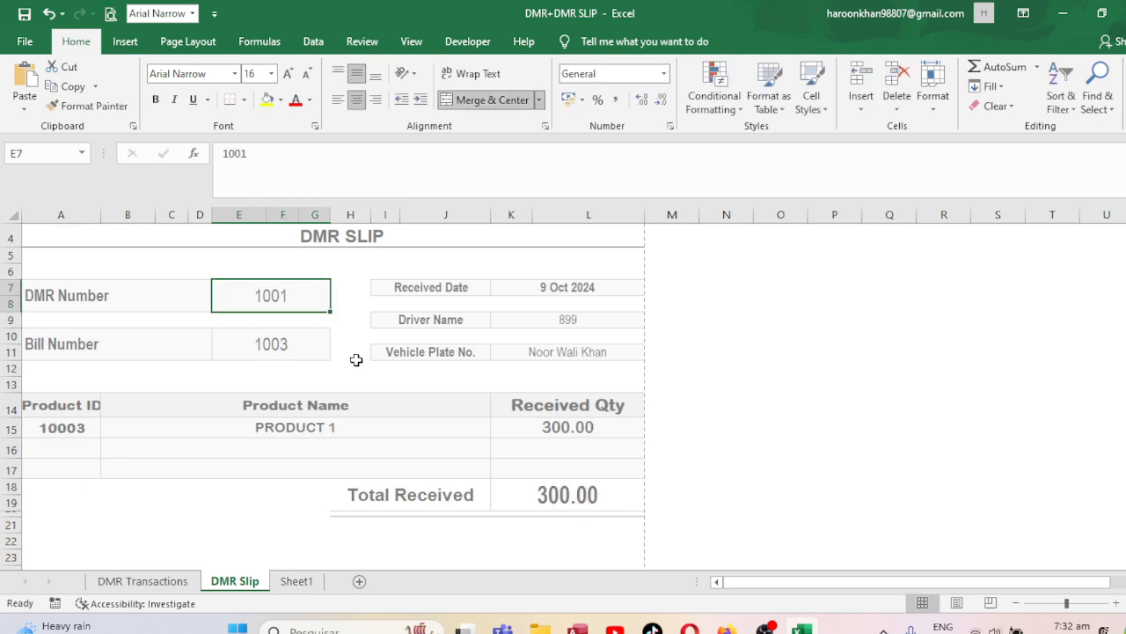
pyautogui.write('1002')
pyautogui.press('Return')
pyautogui.press('Up')
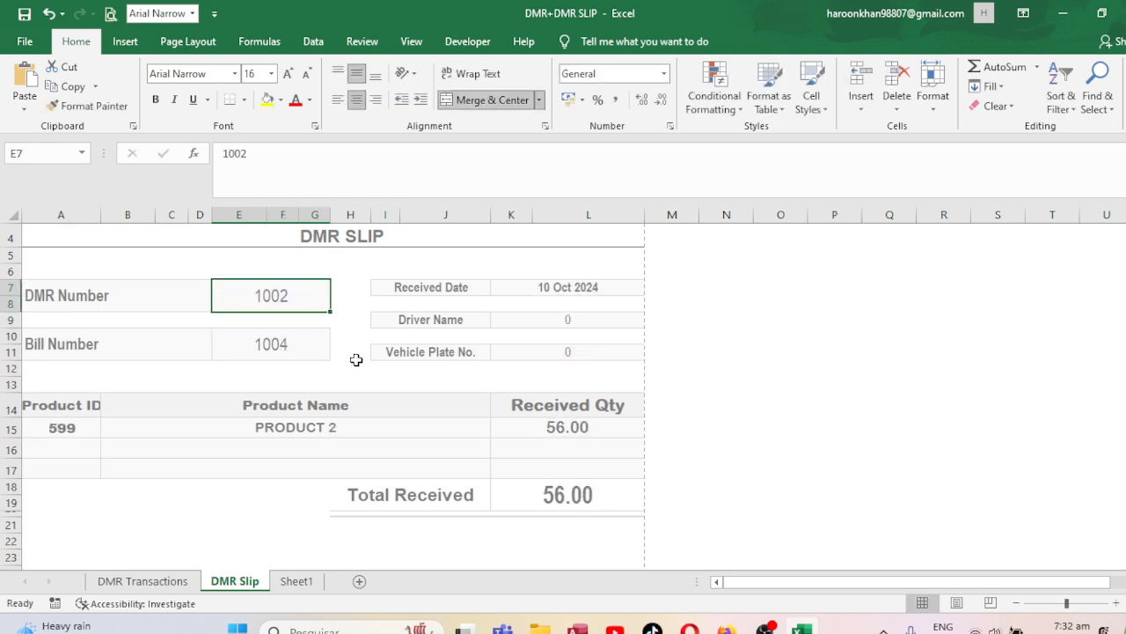
pyautogui.write('1004')
pyautogui.press('Return')
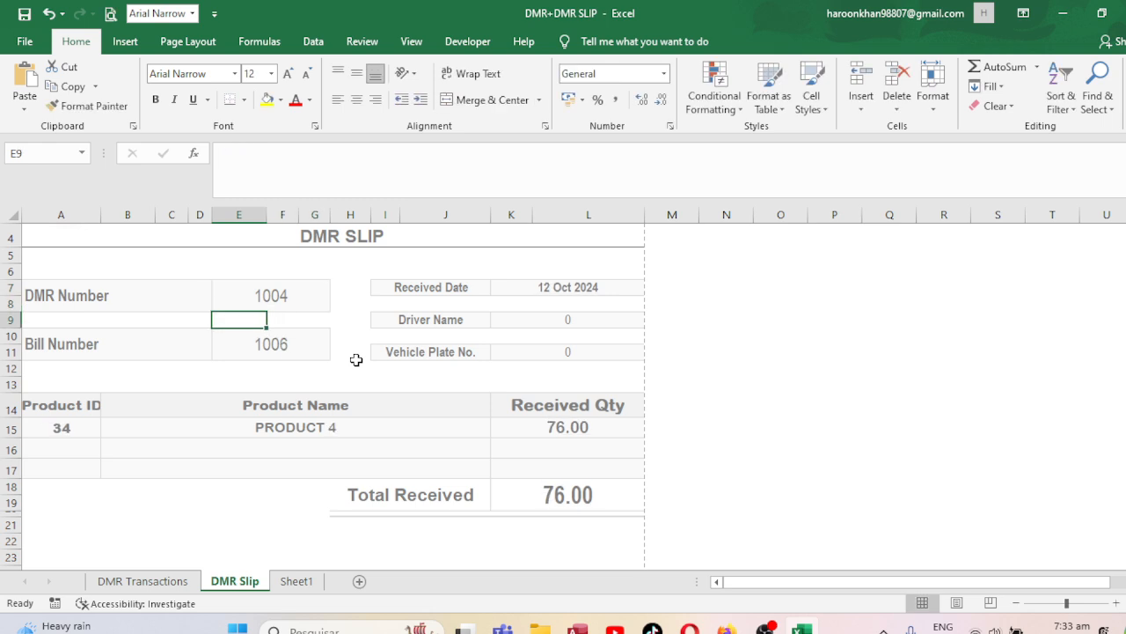
pyautogui.press('Up')
# Set the DMR number to 1005 and bring up the slip's print preview.
pyautogui.write('1005')
pyautogui.press('Up')
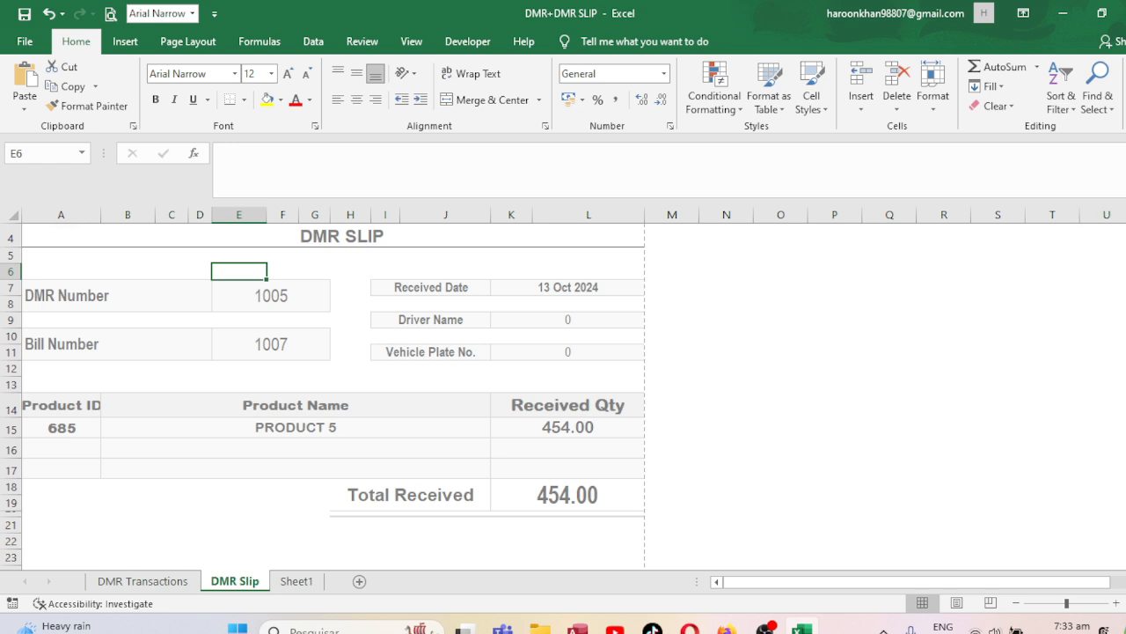
pyautogui.scroll(1, 335, 396)
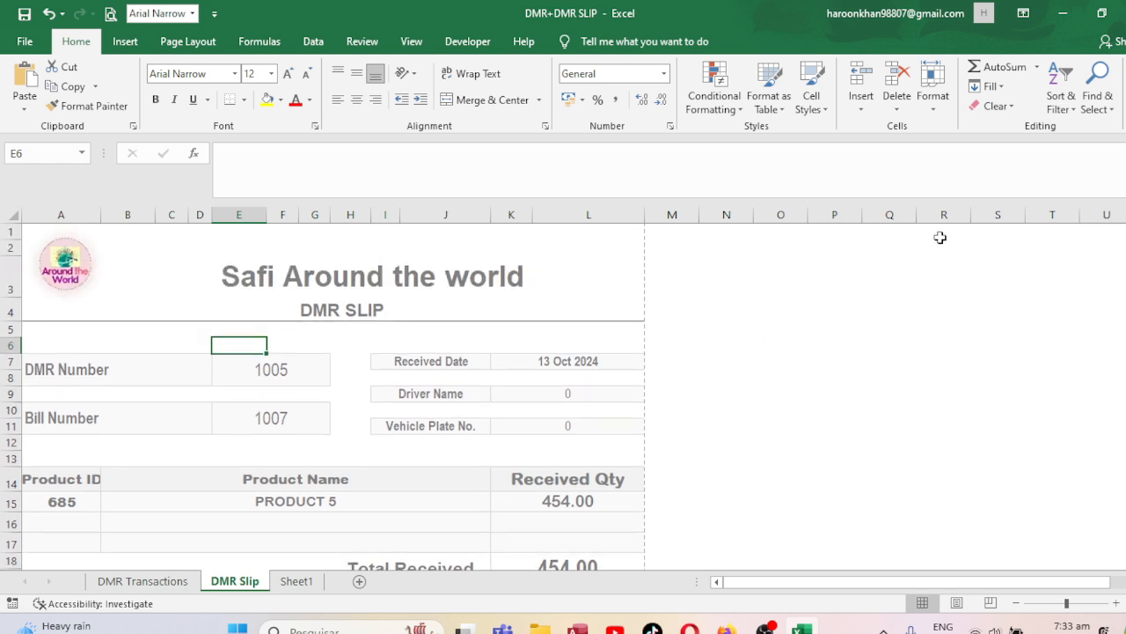
pyautogui.hotkey('ctrl', 'p')
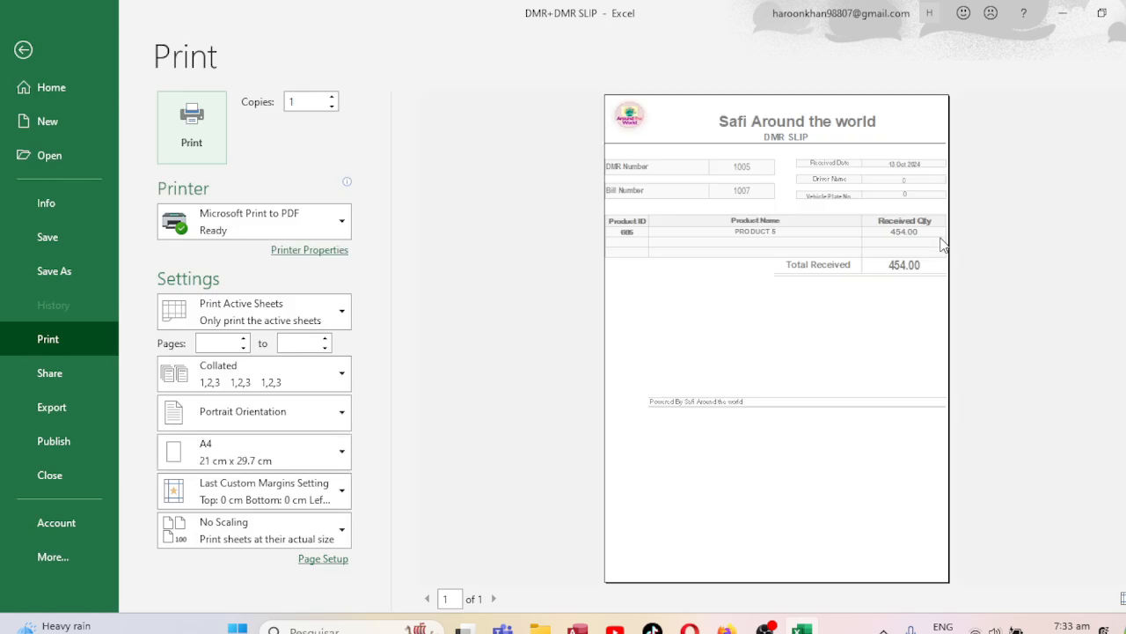
# View the DMR 1005 slip preview at actual size, then return to the sheet.
pyautogui.click(1124, 598)
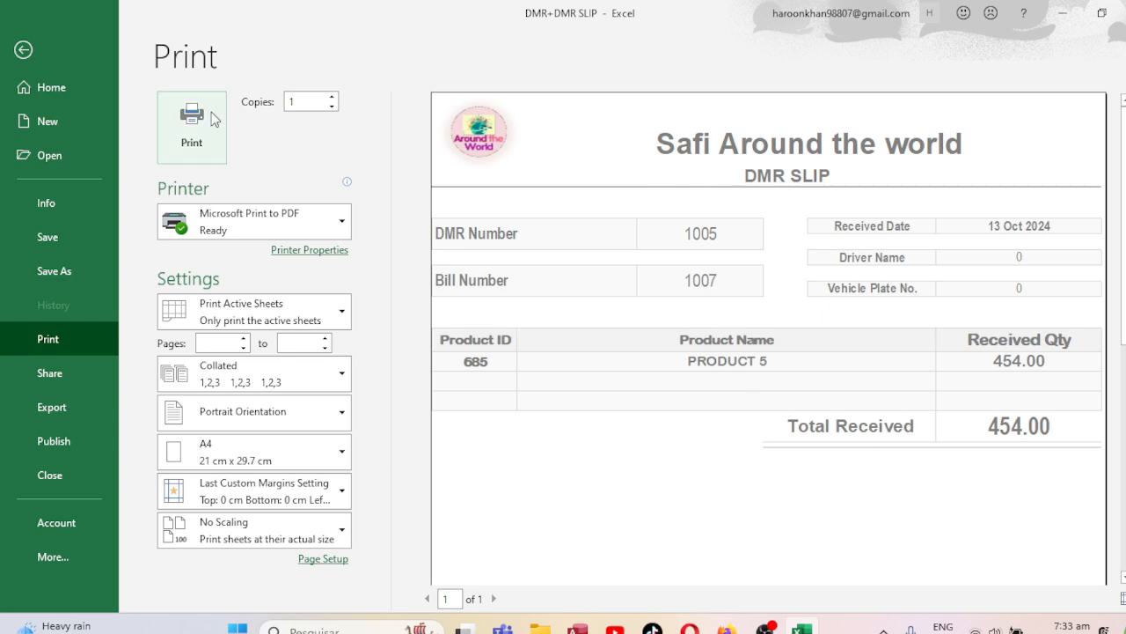
pyautogui.click(23, 49)
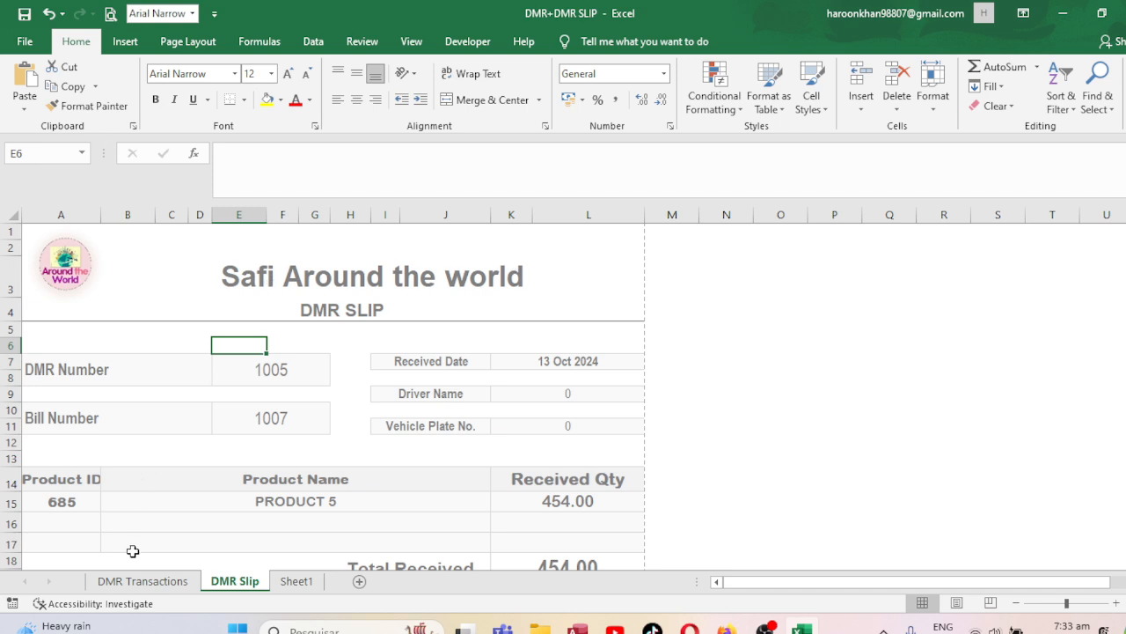
# Go to the top of the DMR Transactions sheet, then stop the OBS Studio recording.
pyautogui.click(142, 581)
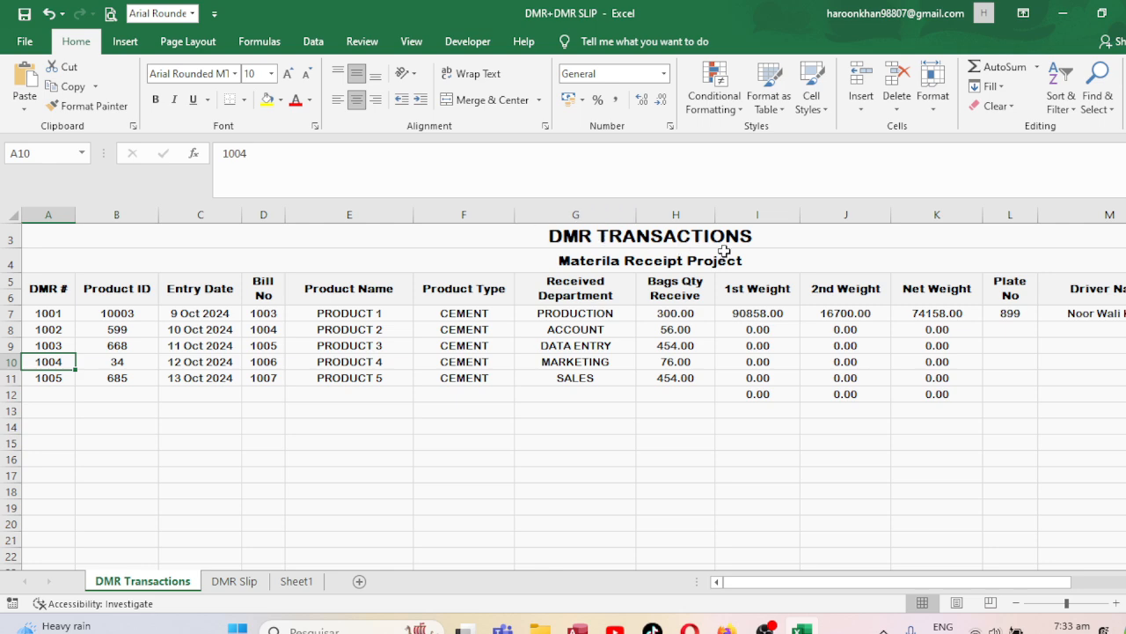
pyautogui.click(548, 275)
pyautogui.press('Up')
pyautogui.press('Up')
pyautogui.press('Up')
pyautogui.press('Up')
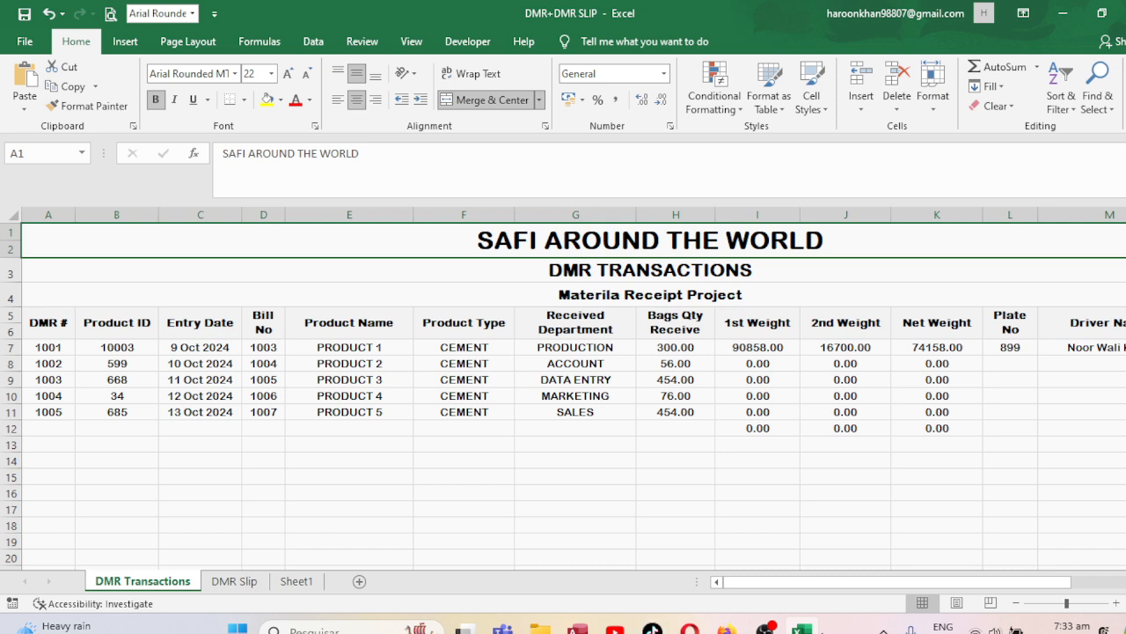
pyautogui.click(766, 627)
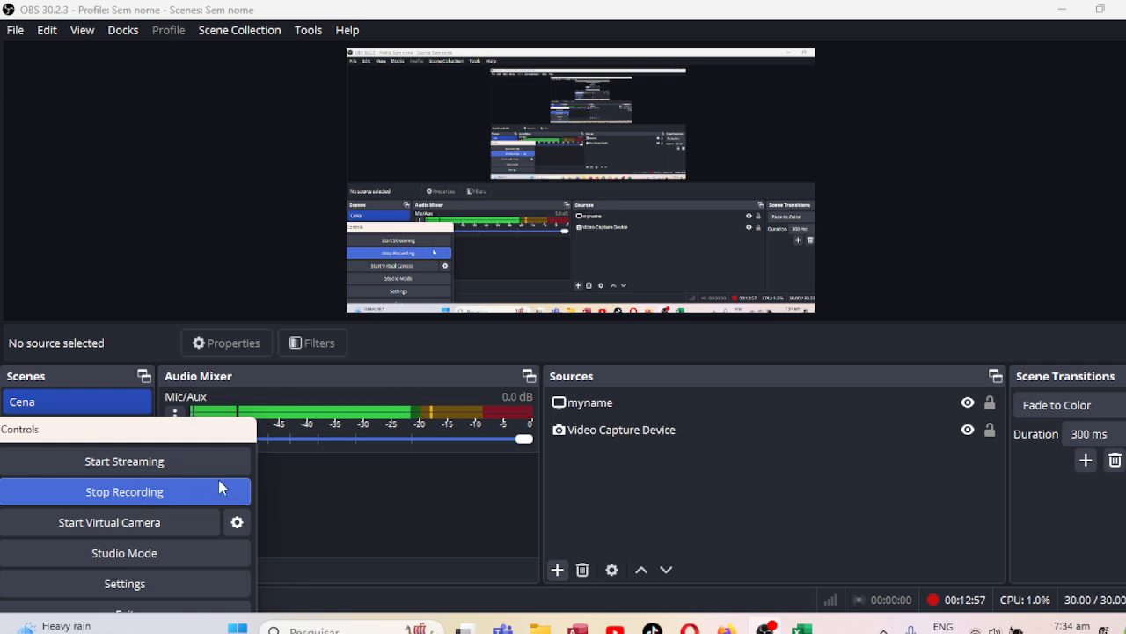
pyautogui.click(128, 500)
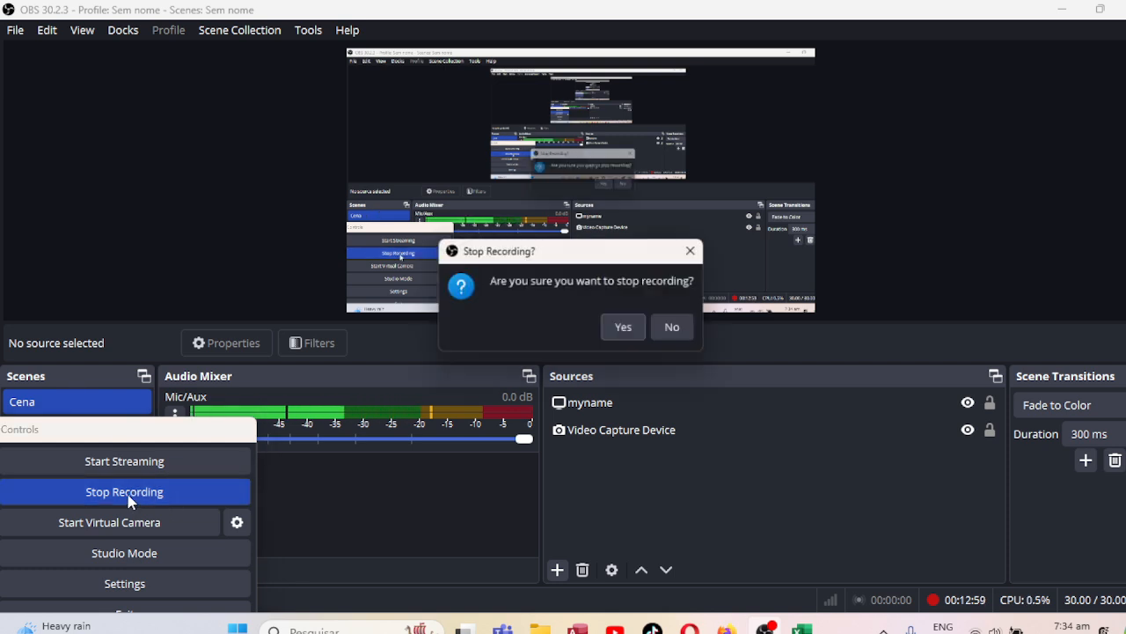